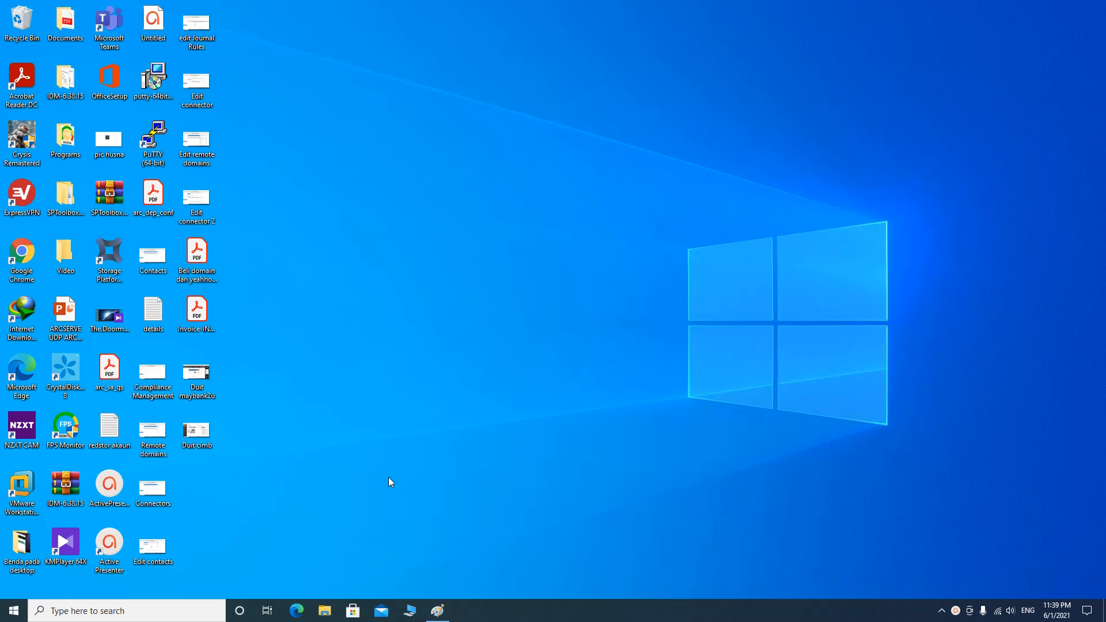
Locate the VMware-VMvisor-Installer-6.5.0 archive in Local Disk (E:)\Software, then minimize Explorer
{"action": "left_click", "coordinate": [25, 509]}
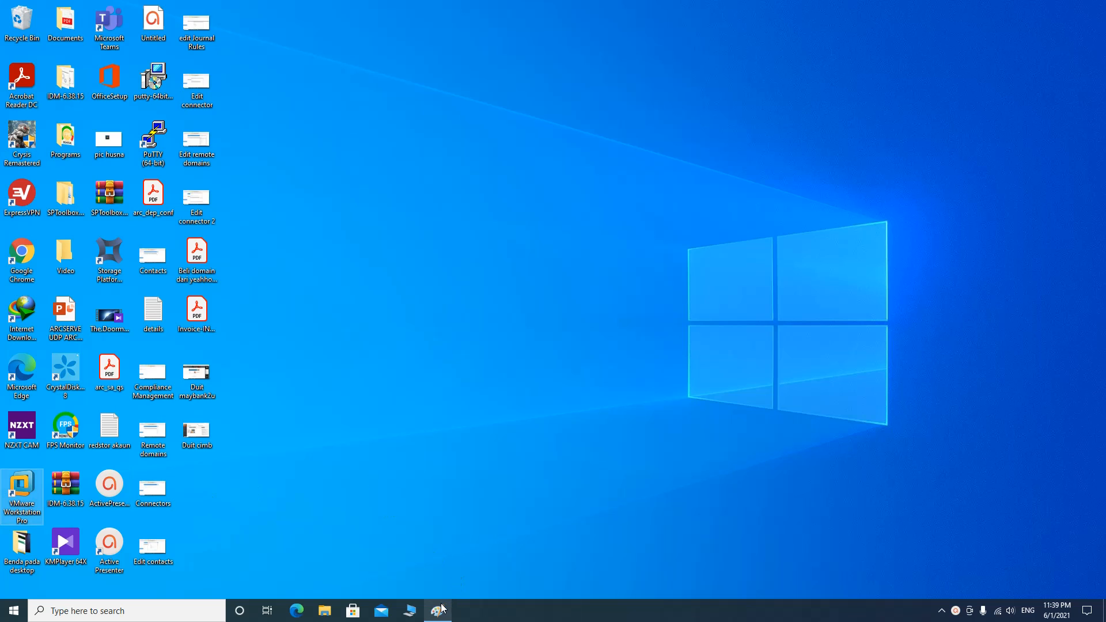
{"action": "left_click", "coordinate": [410, 610]}
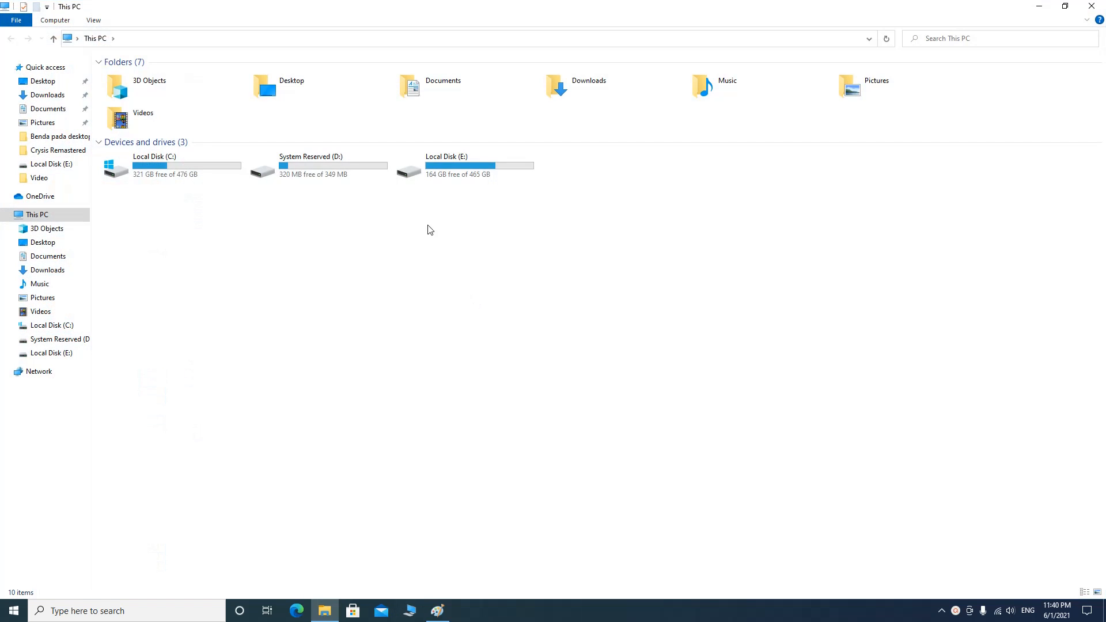
{"action": "double_click", "coordinate": [415, 180]}
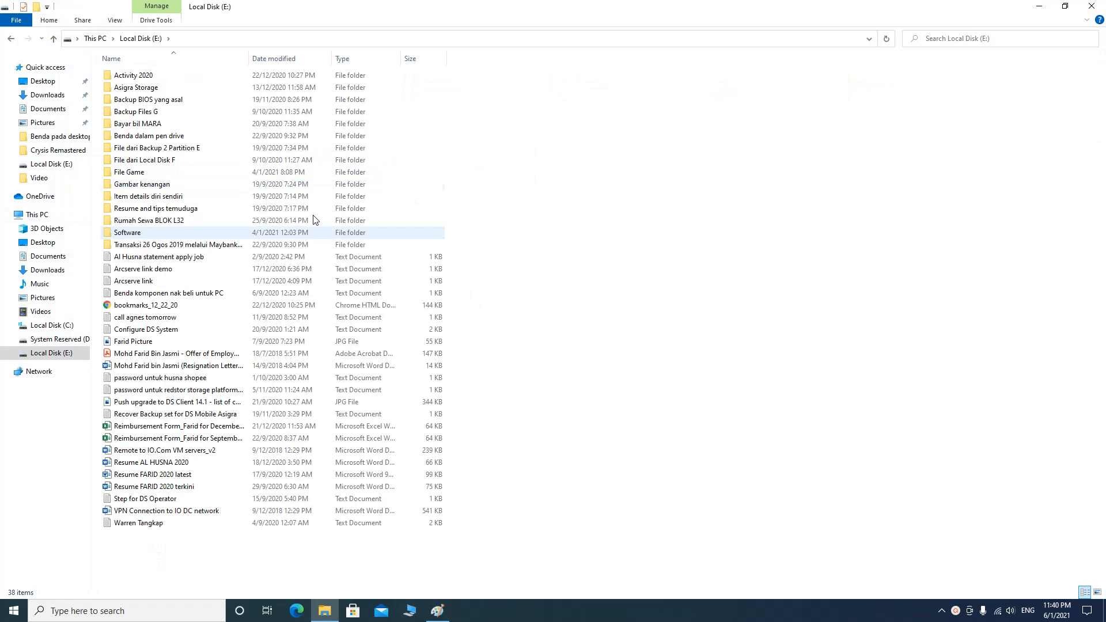
{"action": "double_click", "coordinate": [166, 233]}
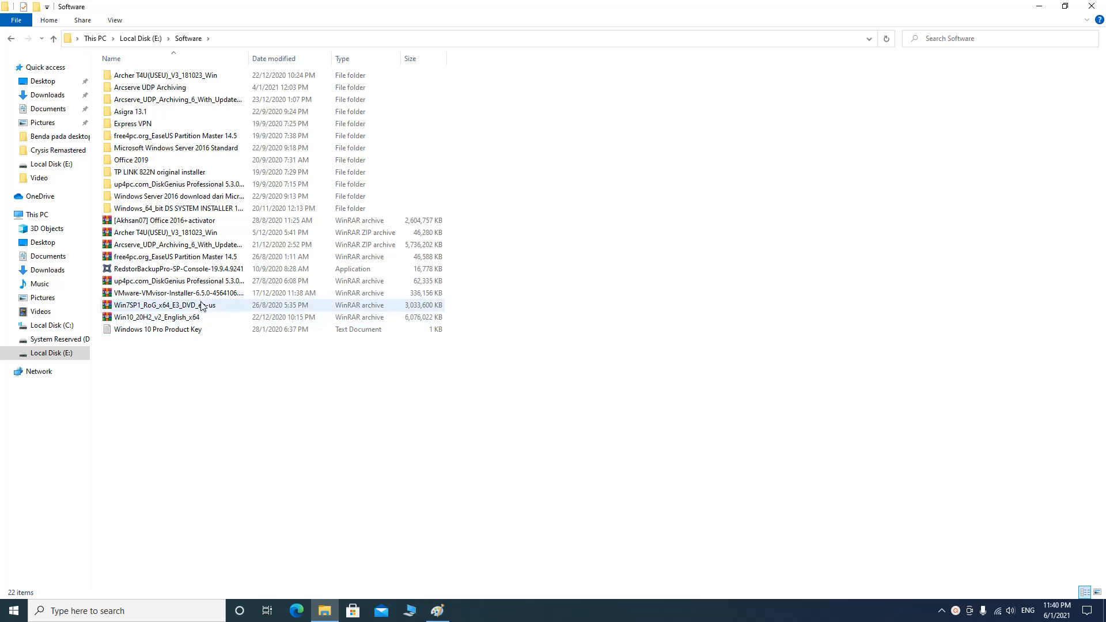
{"action": "left_click", "coordinate": [166, 295]}
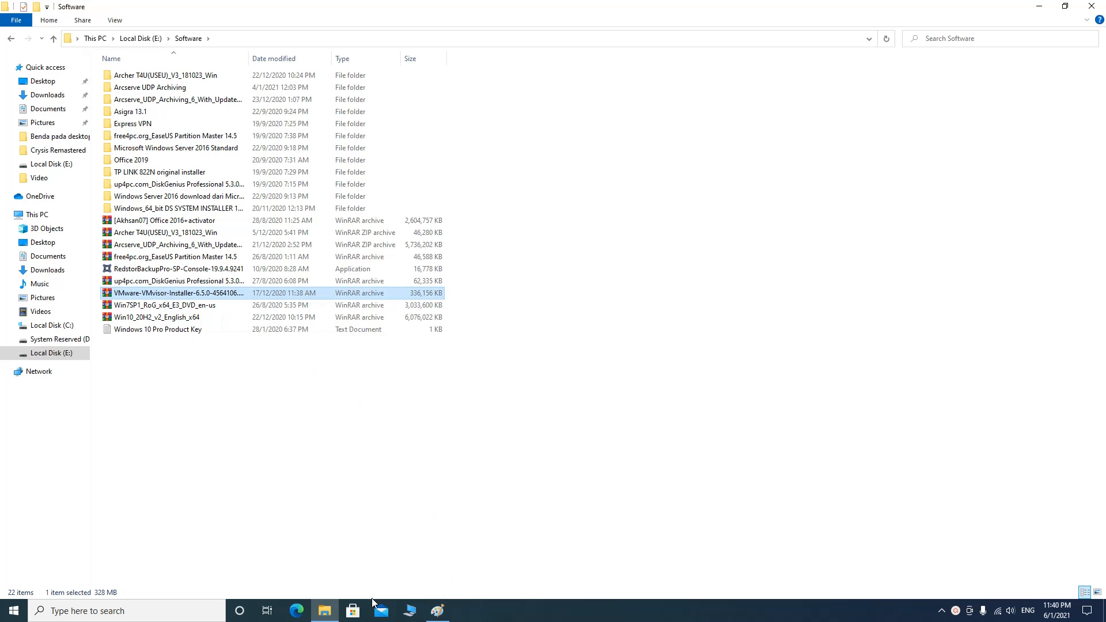
{"action": "left_click", "coordinate": [324, 611]}
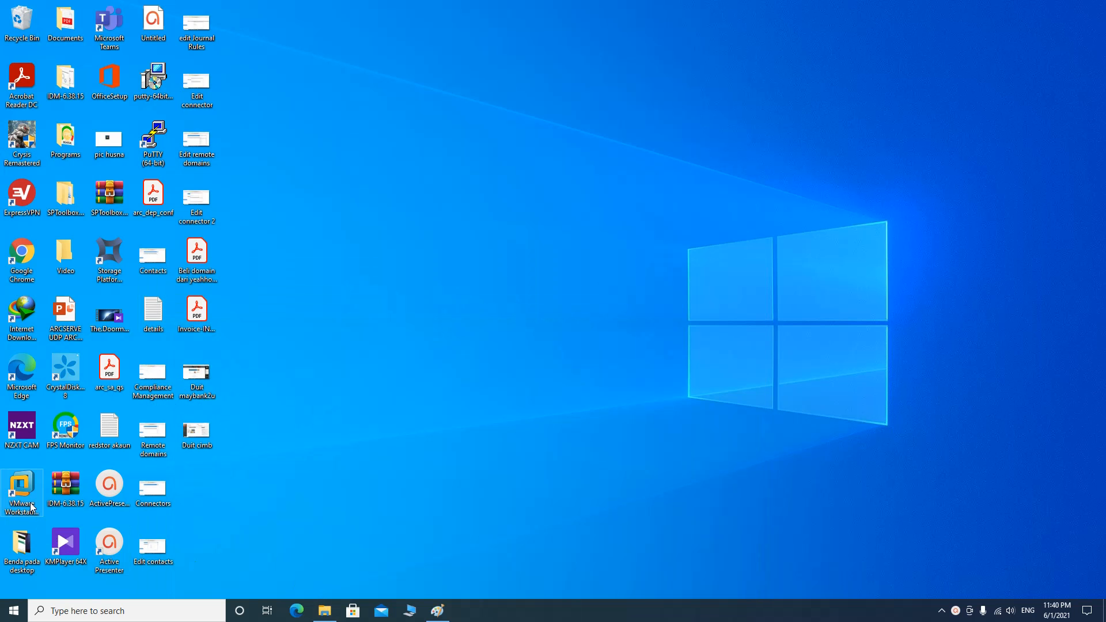
Launch VMware Workstation Pro with its powered-off ESXi 6.5 and later VM, then minimize it
{"action": "left_click", "coordinate": [32, 506]}
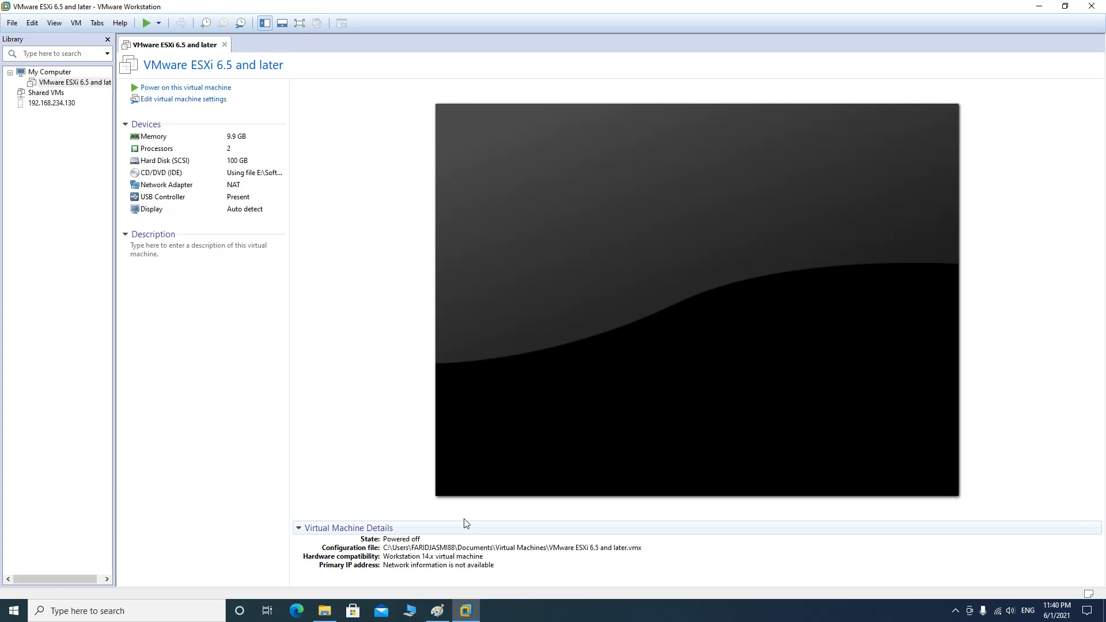
{"action": "left_click", "coordinate": [469, 613]}
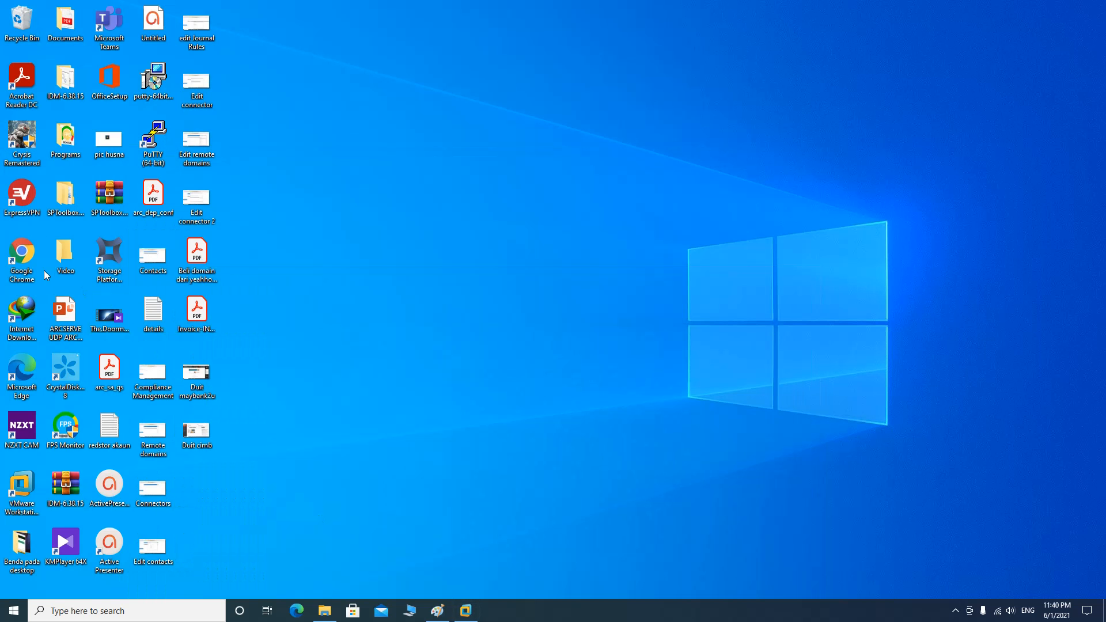
Search Google for 'vmware workstation' in Chrome
{"action": "double_click", "coordinate": [29, 264]}
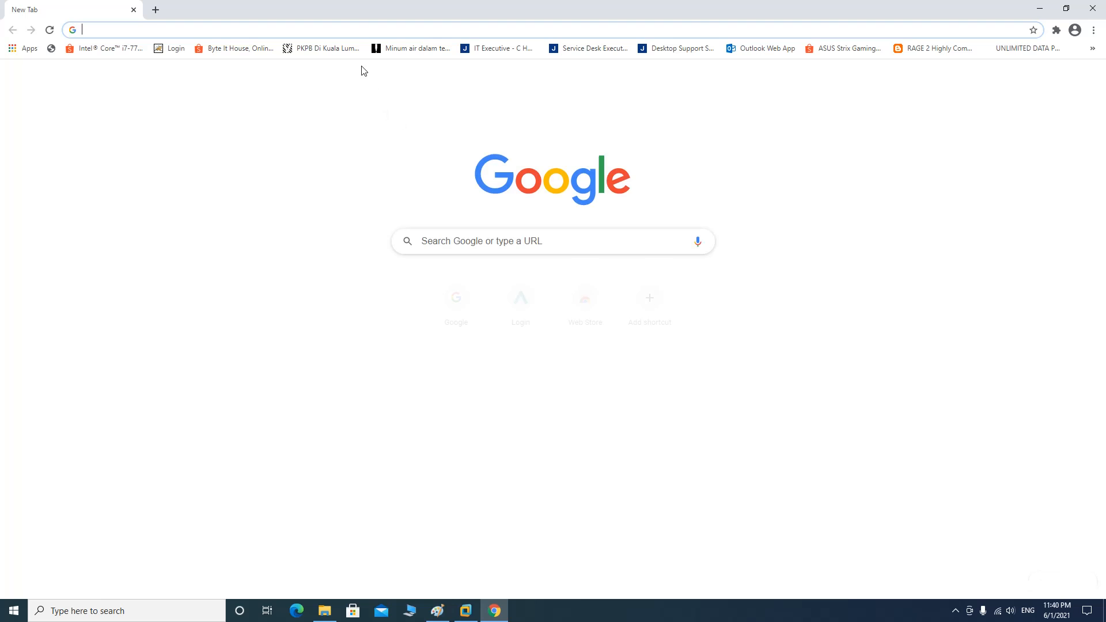
{"action": "type", "text": "www.google.com"}
{"action": "key", "text": "Return"}
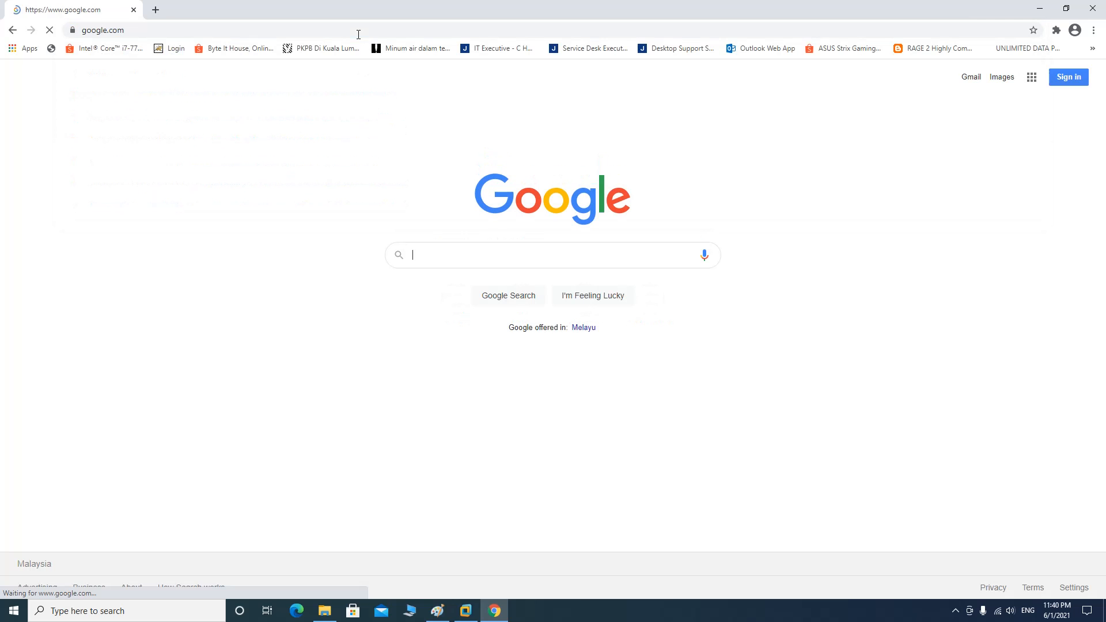
{"action": "type", "text": "vmwa"}
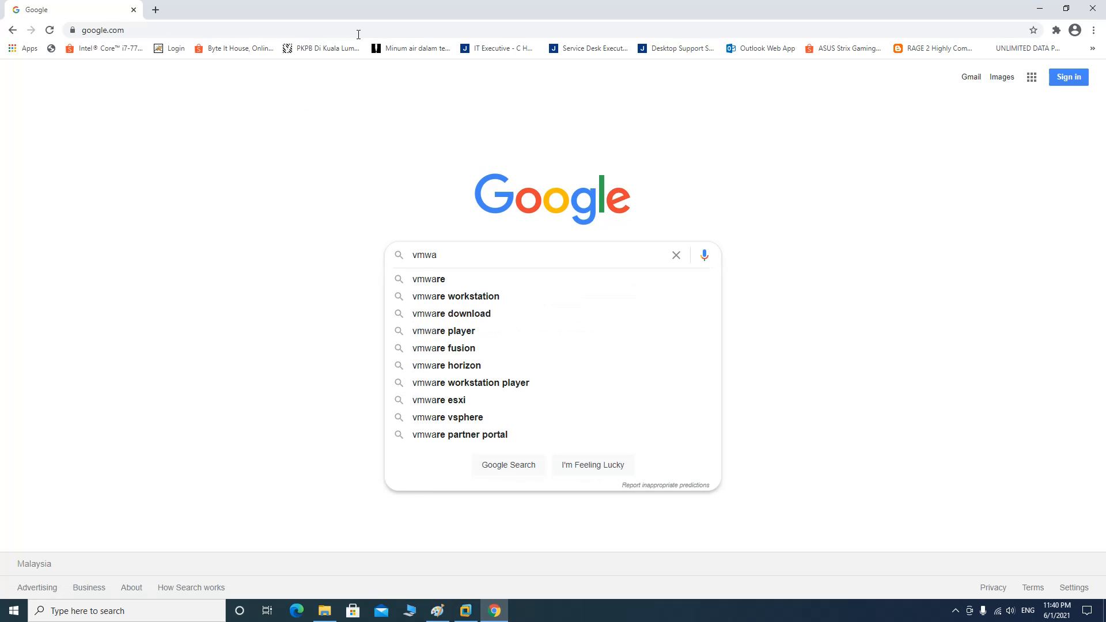
{"action": "key", "text": "Down"}
{"action": "key", "text": "Down"}
{"action": "key", "text": "Return"}
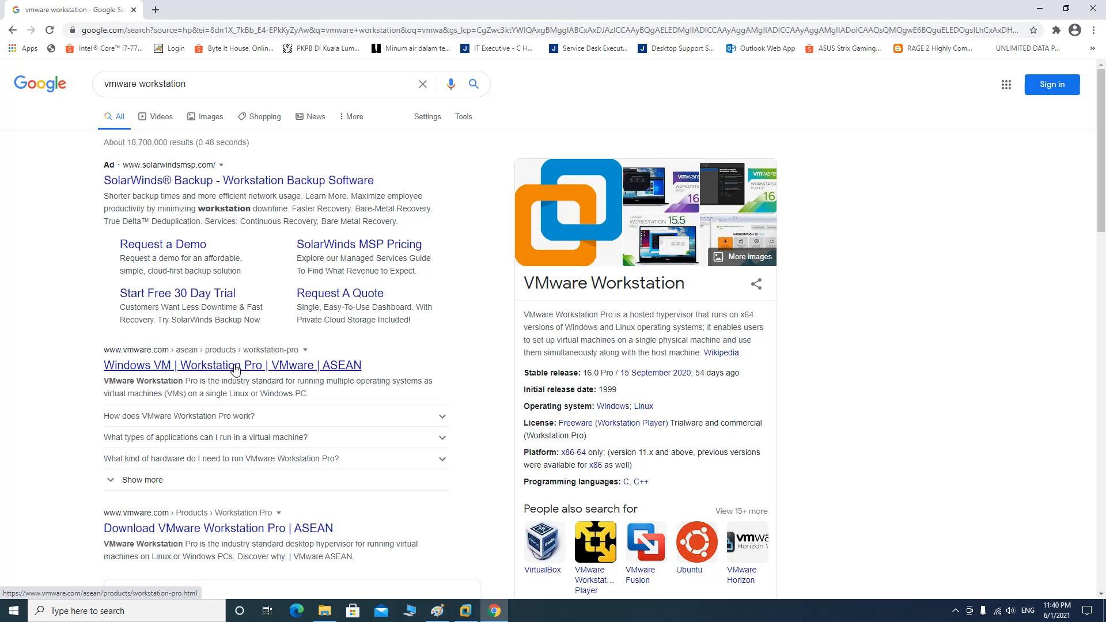
Review the VMware Workstation 16 Pro download page, then close Chrome
{"action": "left_click", "coordinate": [220, 531]}
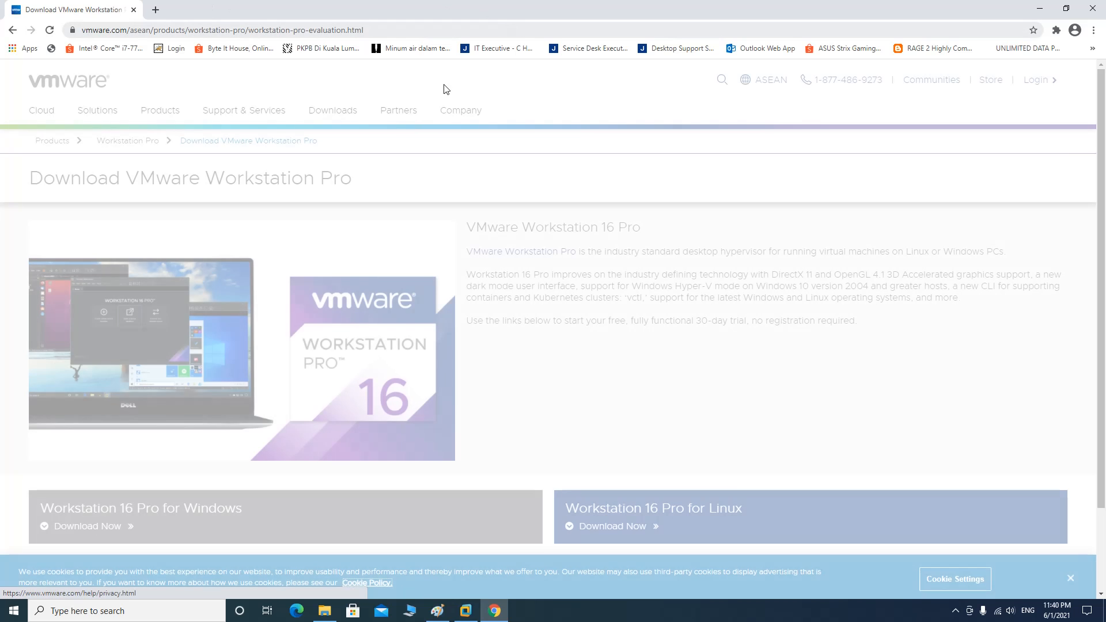
{"action": "scroll", "coordinate": [576, 302], "scroll_direction": "down", "scroll_amount": 2}
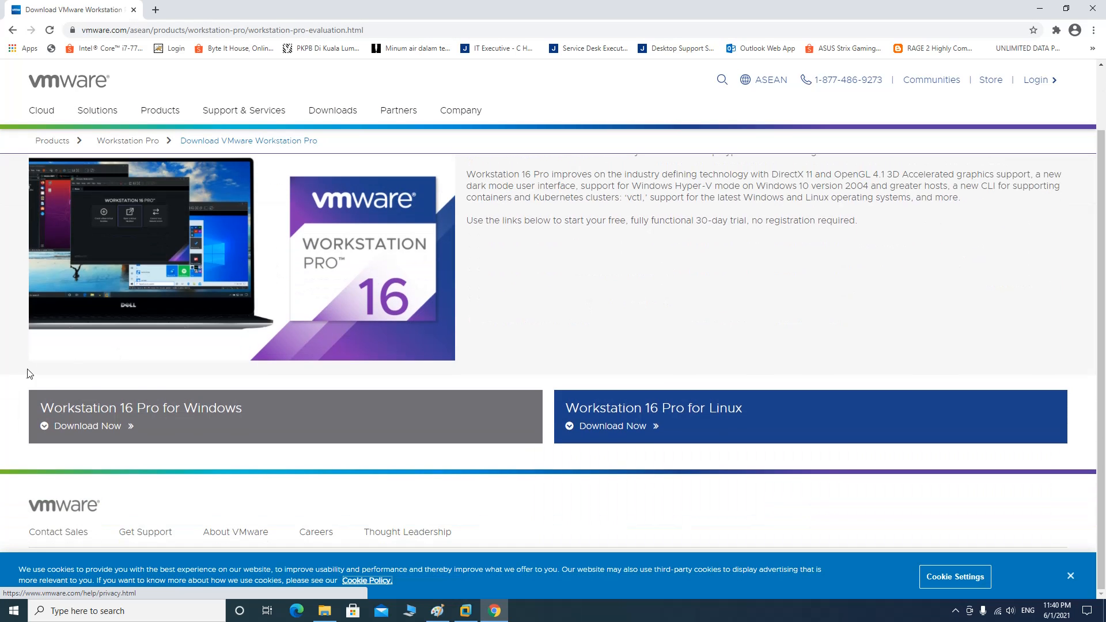
{"action": "left_click", "coordinate": [1092, 8]}
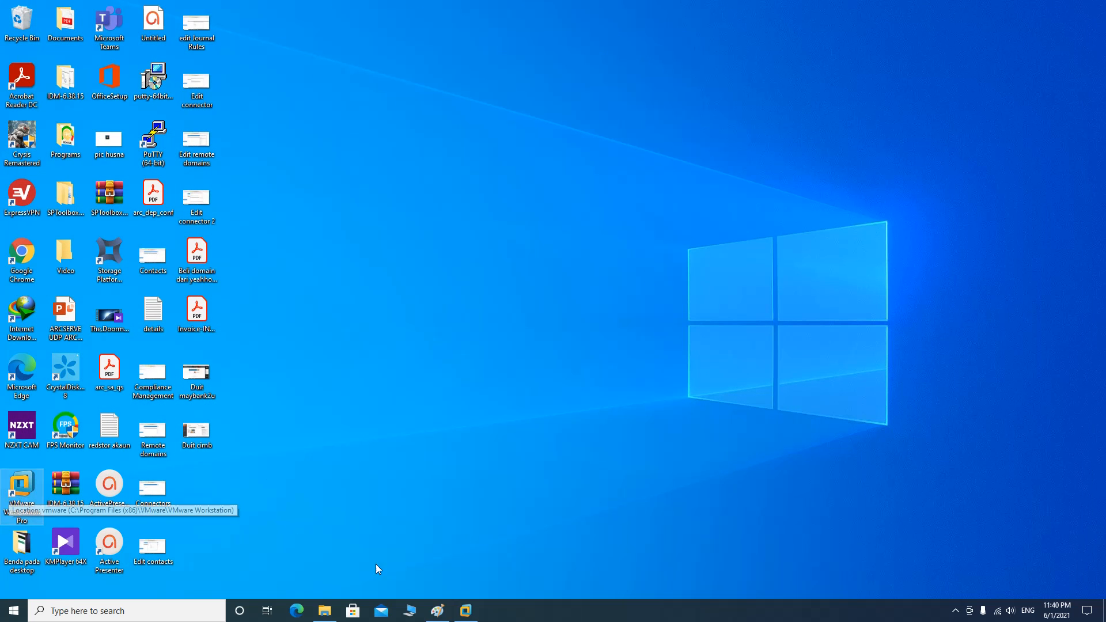
Restore the VMware Workstation window and open its File menu
{"action": "left_click", "coordinate": [469, 614]}
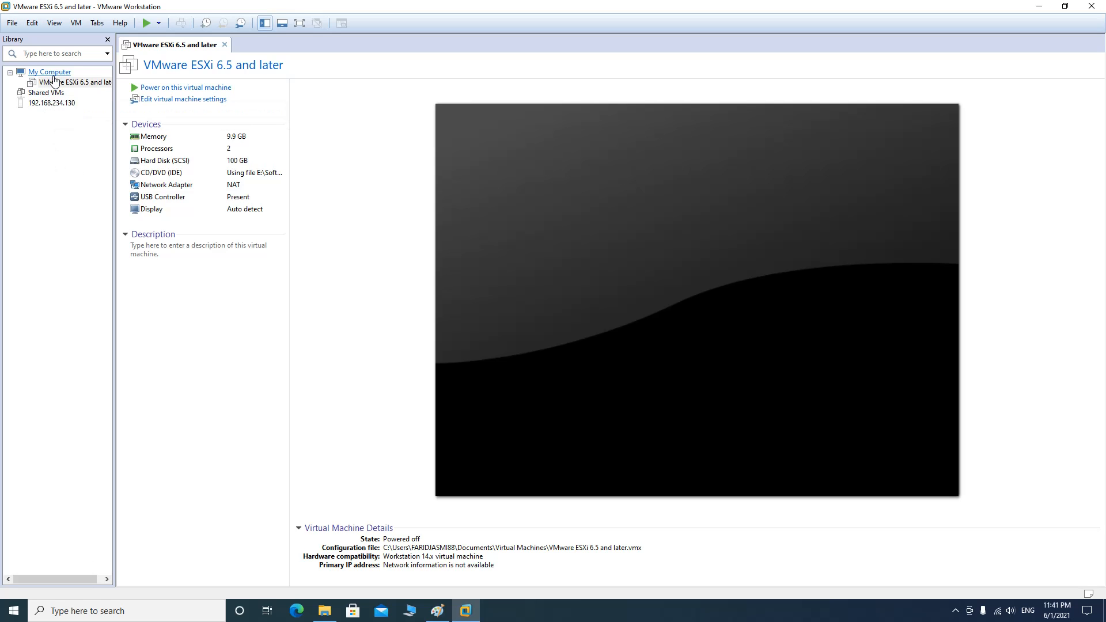
{"action": "left_click", "coordinate": [18, 26]}
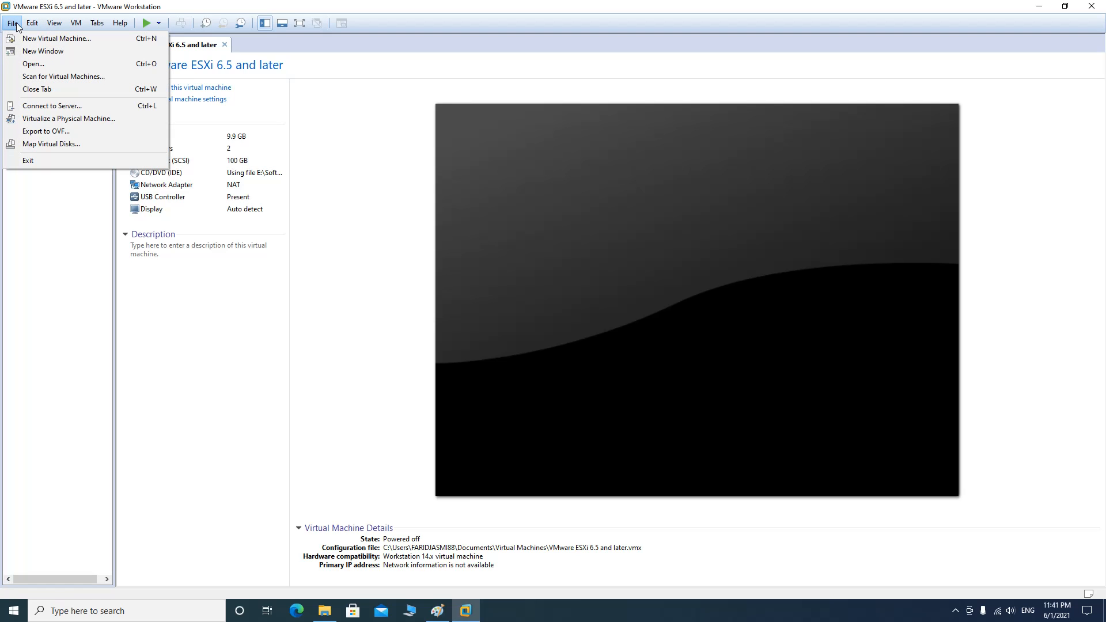
Start a new virtual machine using the Typical (recommended) configuration
{"action": "left_click", "coordinate": [43, 40]}
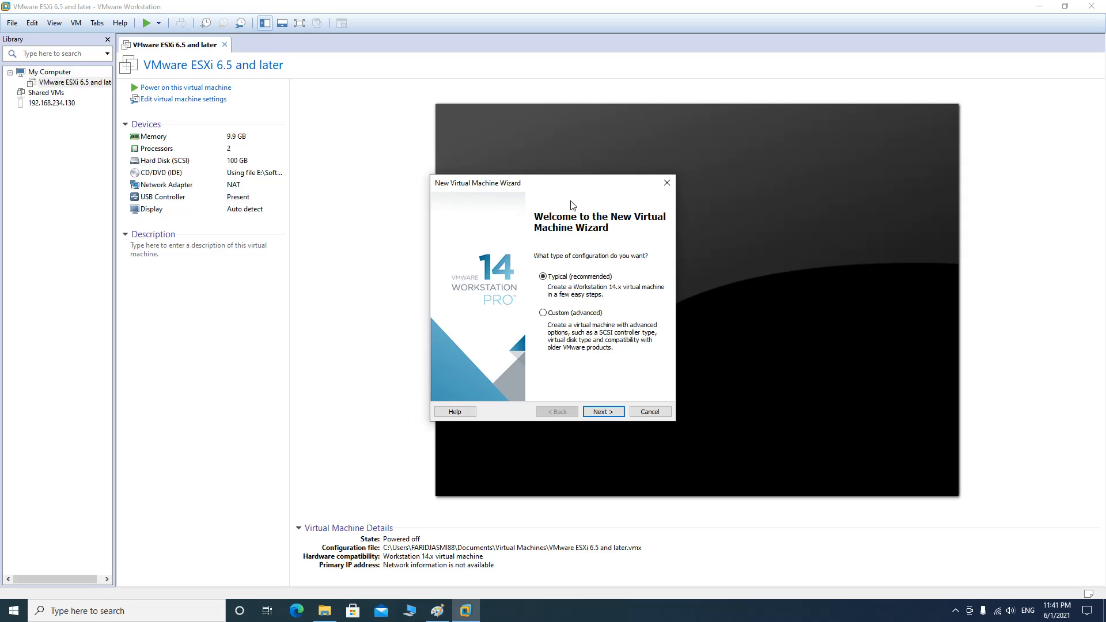
{"action": "left_click_drag", "start_coordinate": [563, 183], "coordinate": [482, 183]}
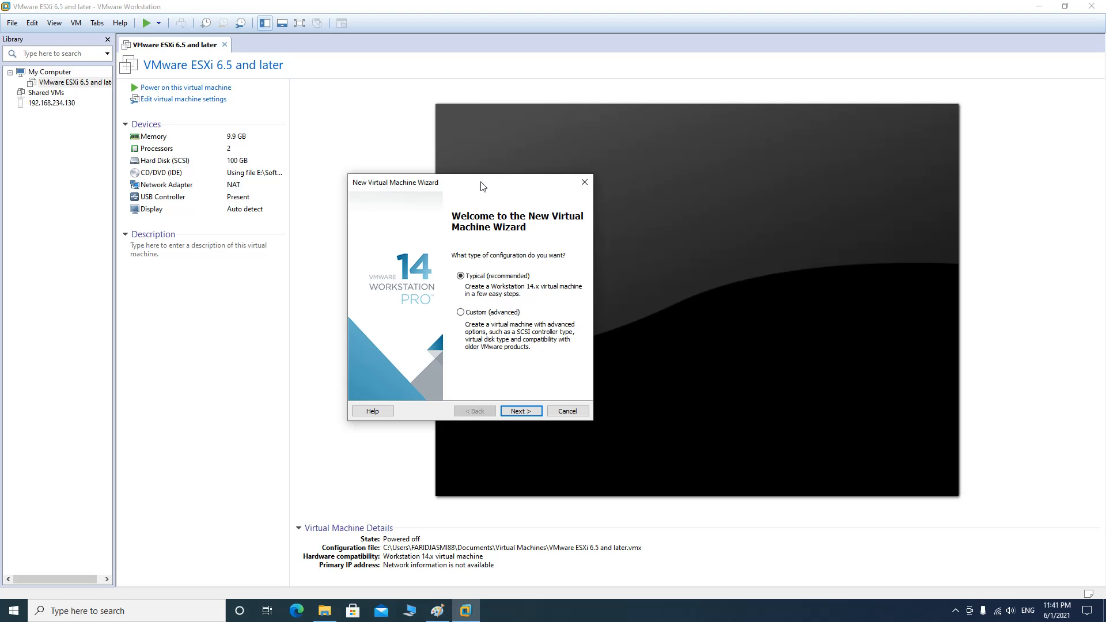
{"action": "left_click", "coordinate": [528, 412]}
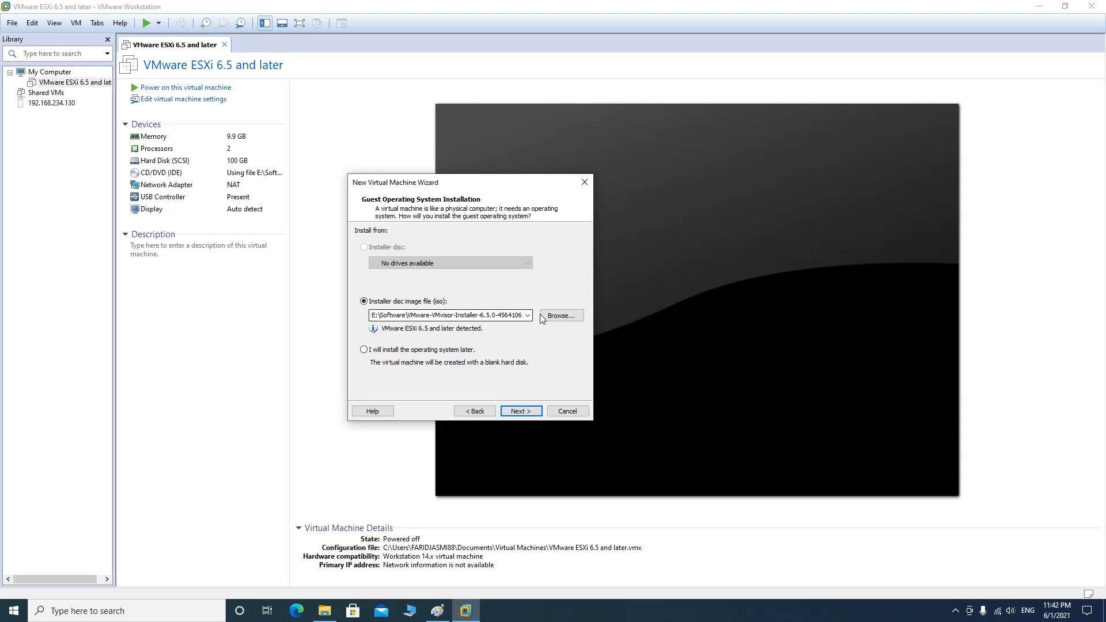
Use the VMware-VMvisor-Installer-6.5.0 ISO as the install source and continue to naming
{"action": "left_click", "coordinate": [571, 319]}
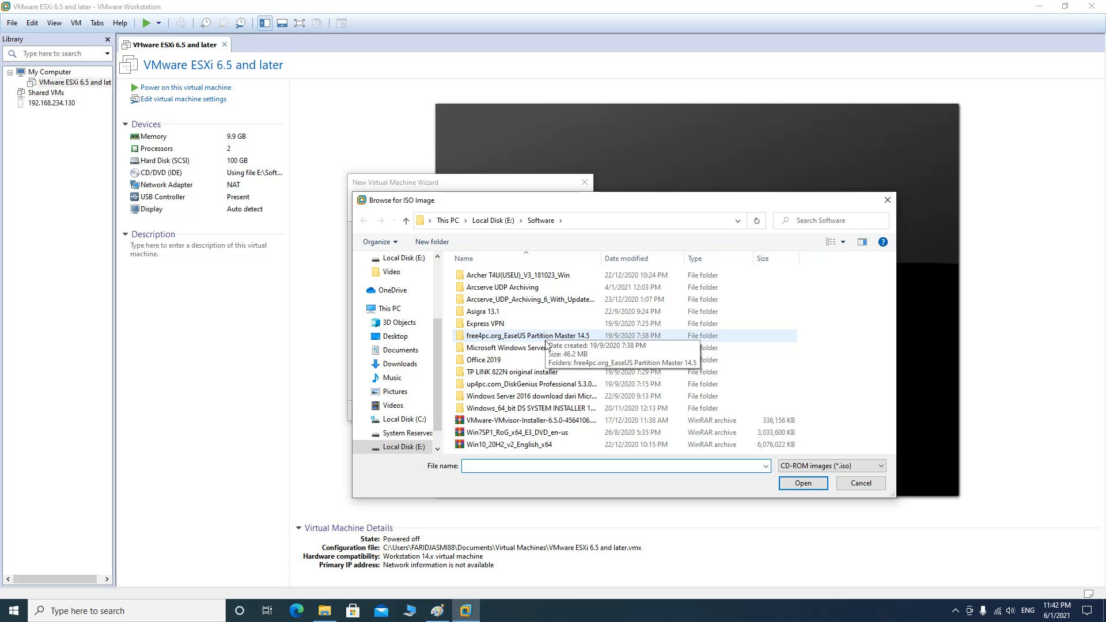
{"action": "left_click", "coordinate": [557, 422]}
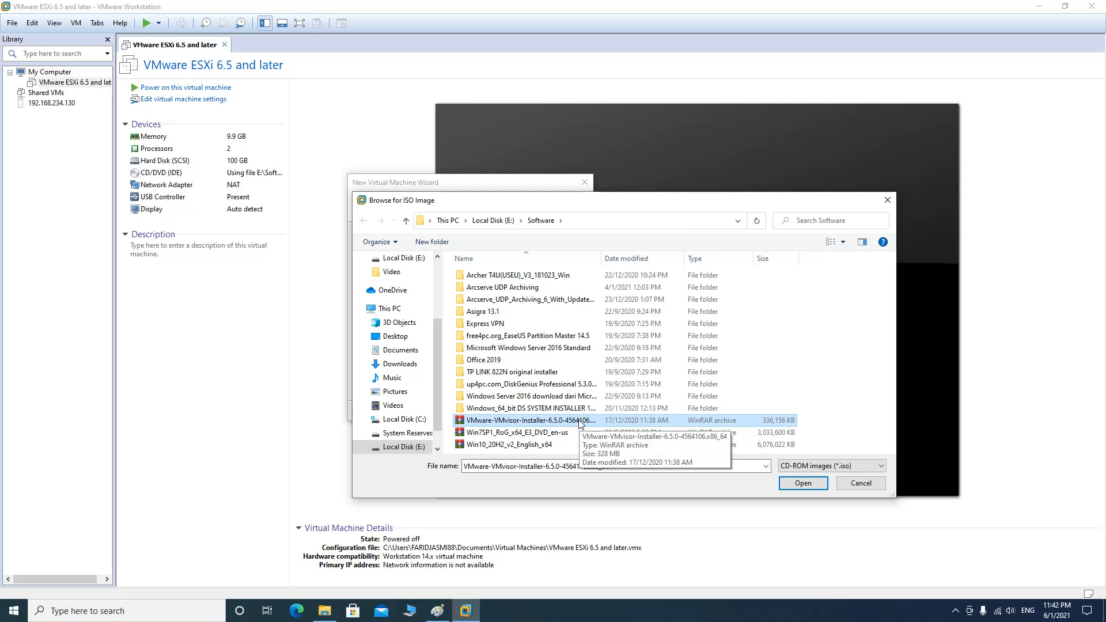
{"action": "left_click", "coordinate": [802, 484]}
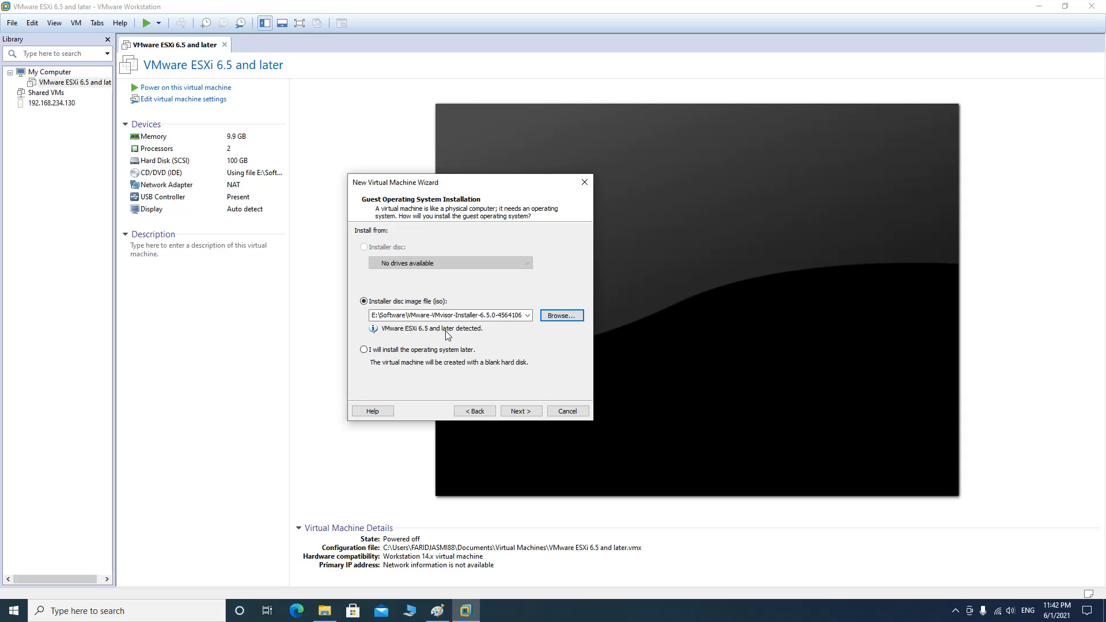
{"action": "left_click", "coordinate": [515, 412]}
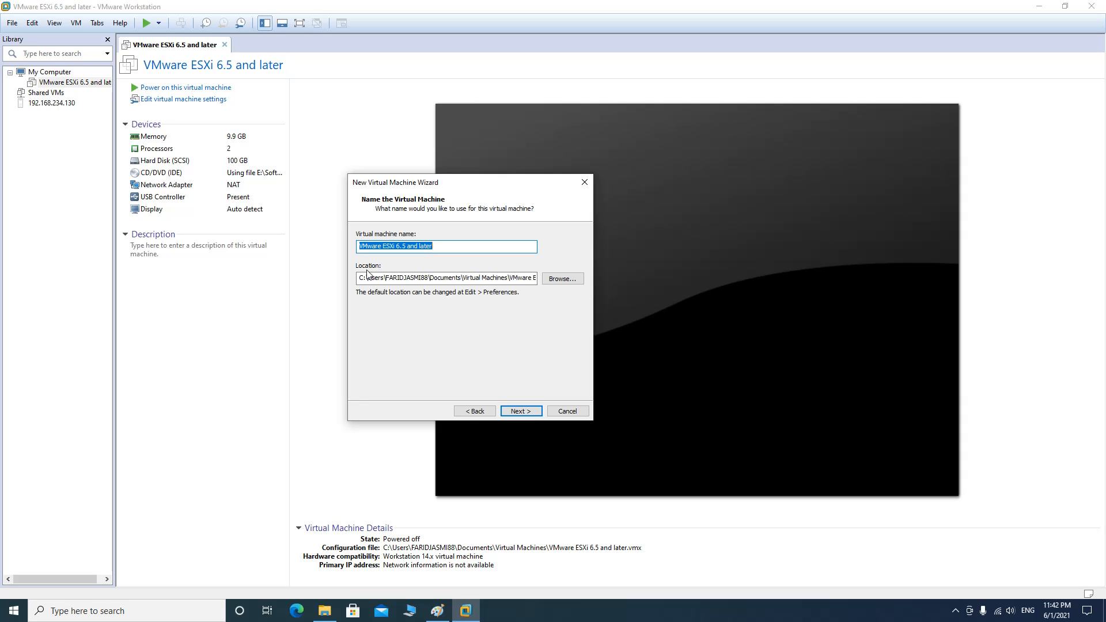
Keep the default Virtual Machines folder as the location and advance to disk capacity
{"action": "left_click", "coordinate": [559, 280]}
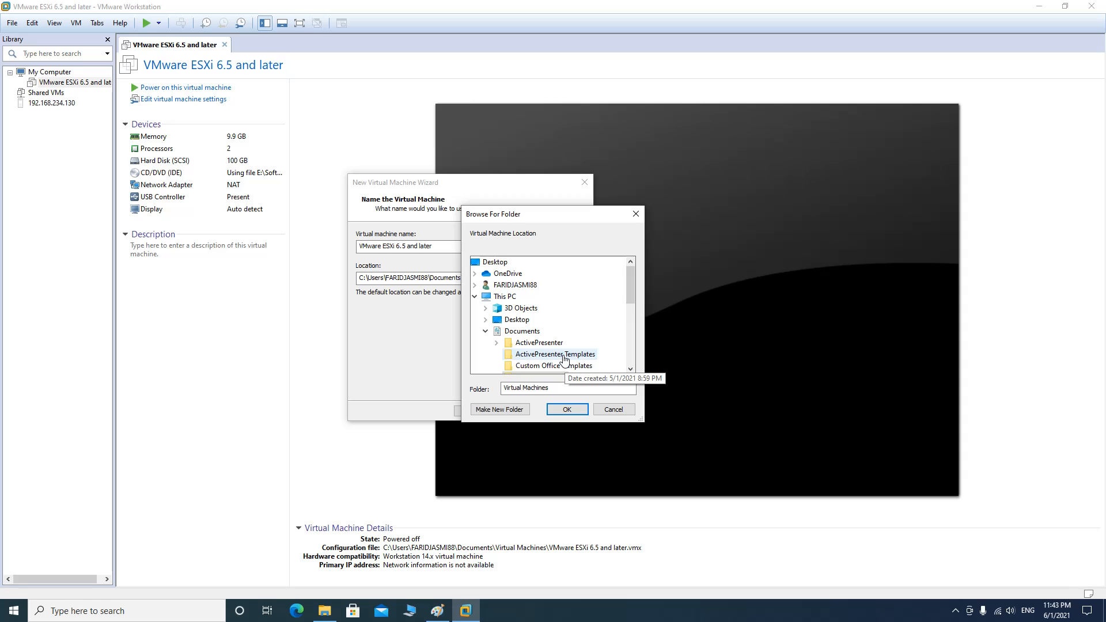
{"action": "left_click", "coordinate": [599, 408]}
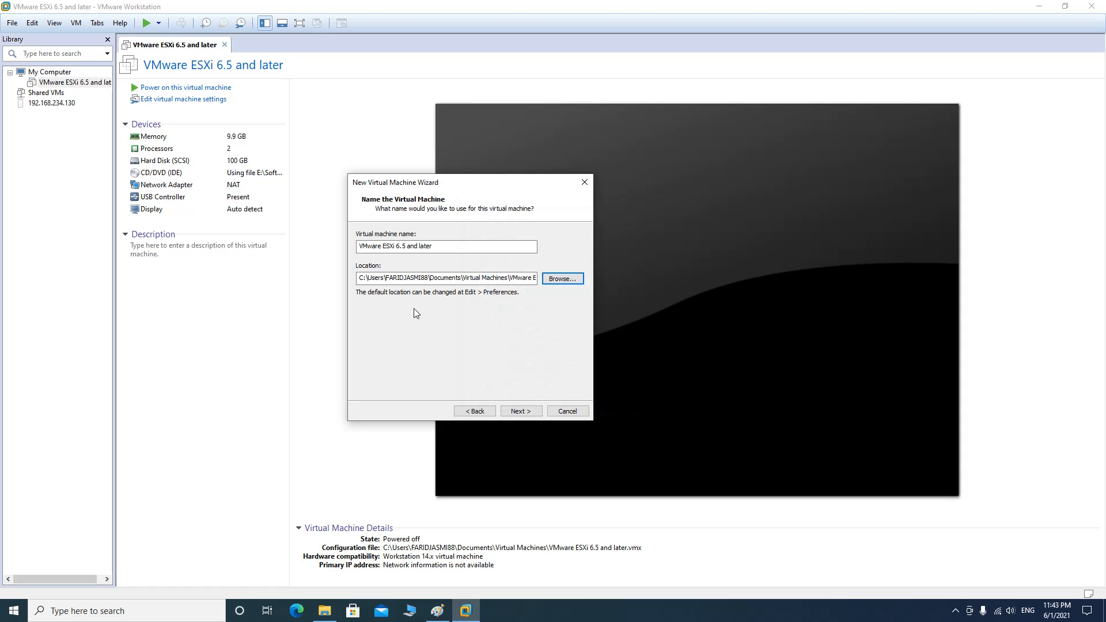
{"action": "left_click", "coordinate": [520, 410]}
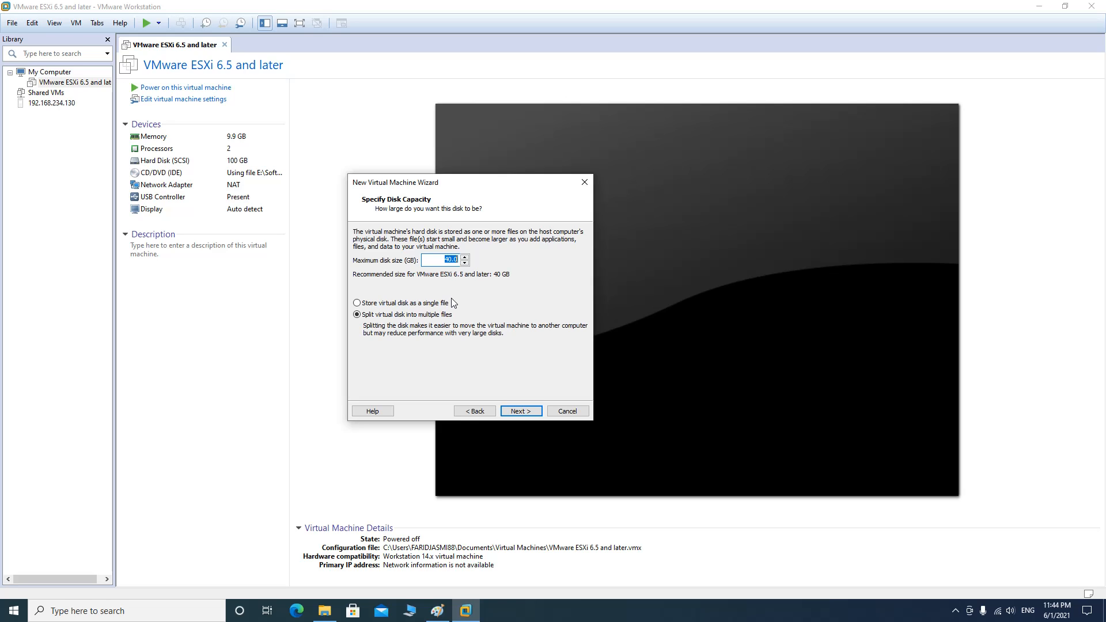
Store the 40 GB virtual disk as a single file and reach the creation summary
{"action": "left_click", "coordinate": [390, 306]}
{"action": "left_click", "coordinate": [519, 413]}
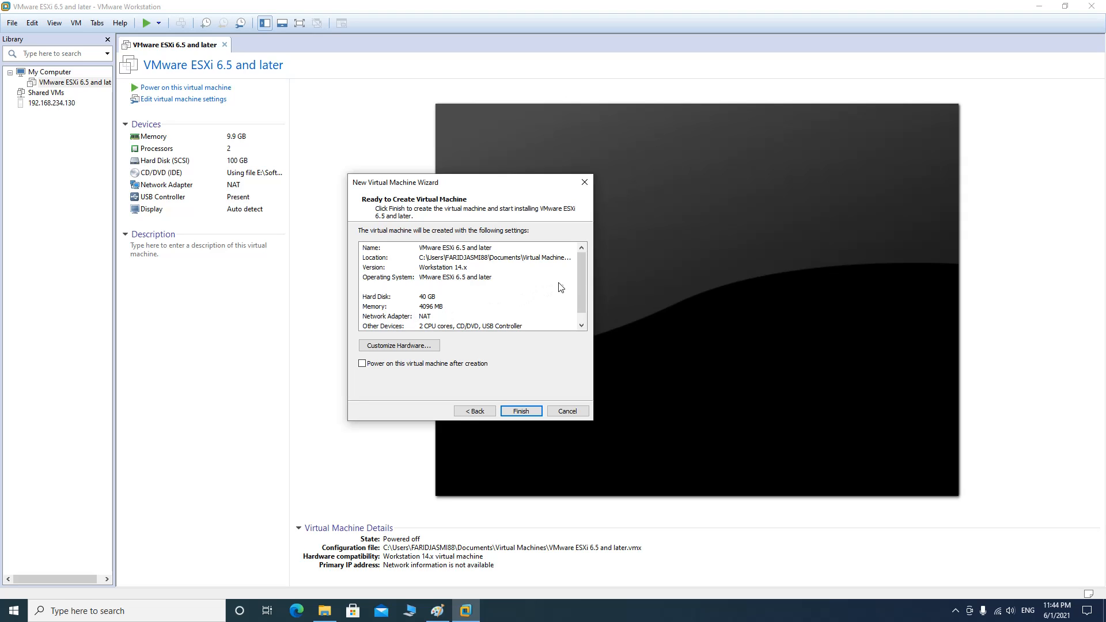
Review the hardware without changes and finish creating the 4 GB / 40 GB VM
{"action": "left_click_drag", "start_coordinate": [580, 278], "coordinate": [580, 288]}
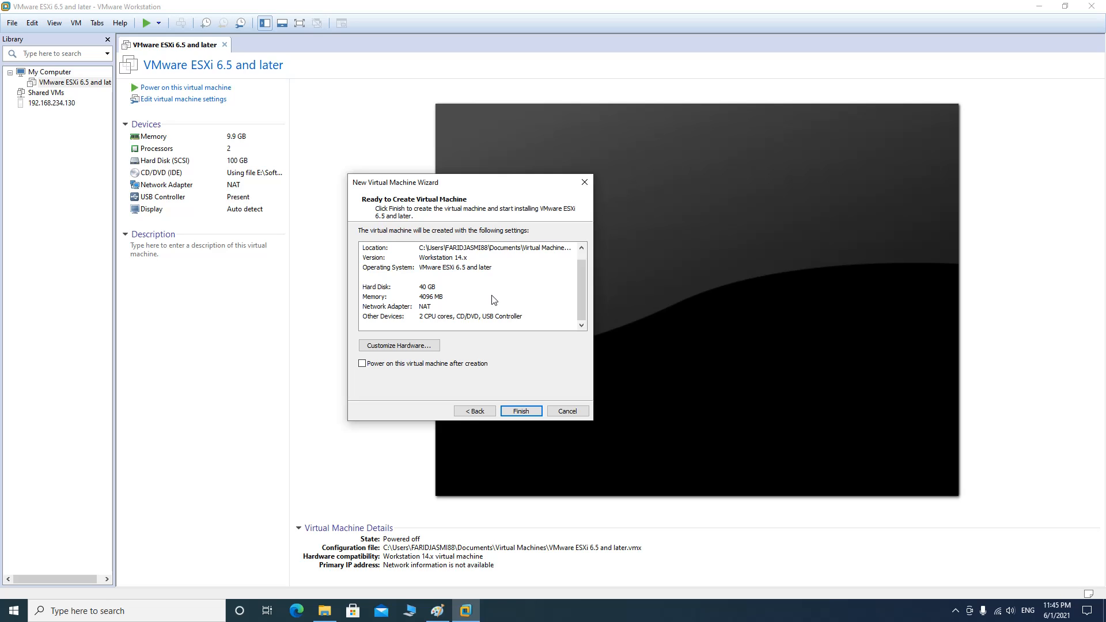
{"action": "left_click", "coordinate": [402, 347]}
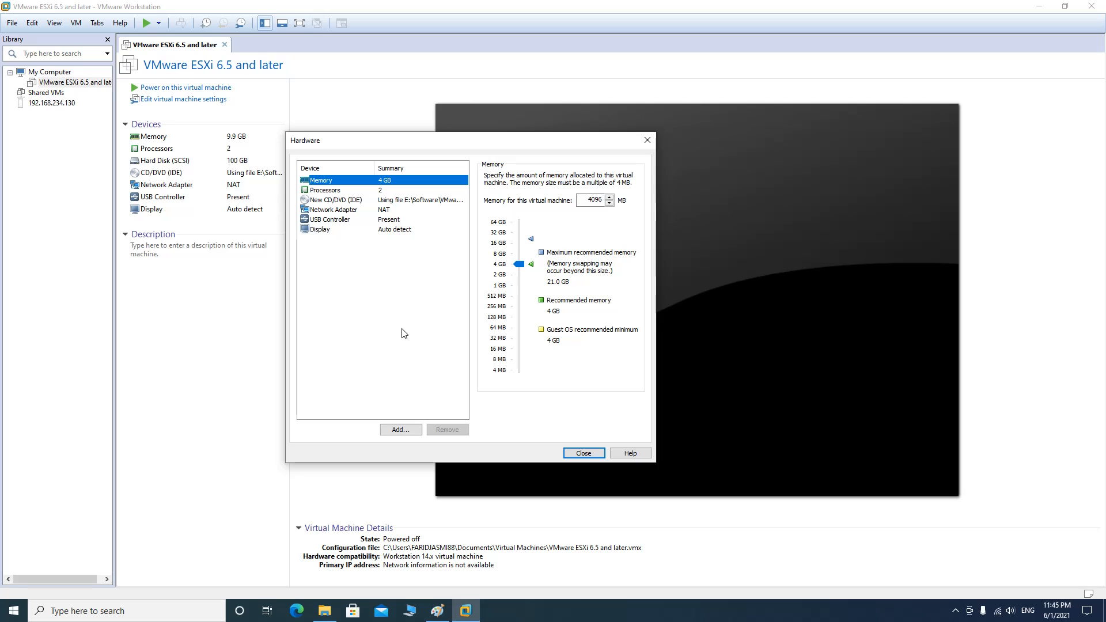
{"action": "left_click", "coordinate": [582, 454]}
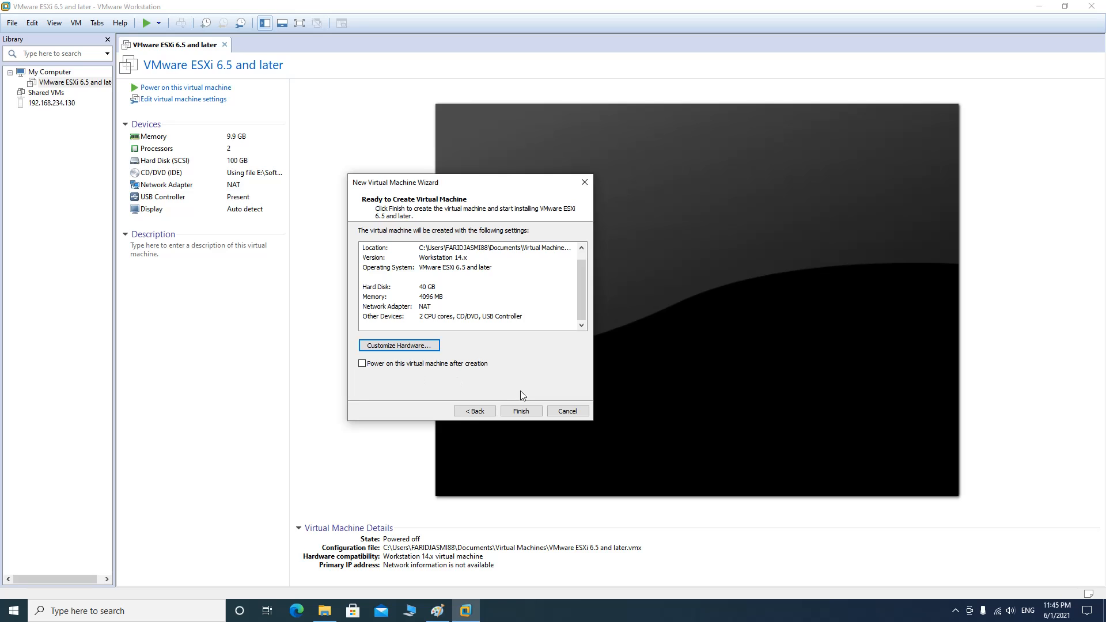
{"action": "left_click", "coordinate": [519, 412]}
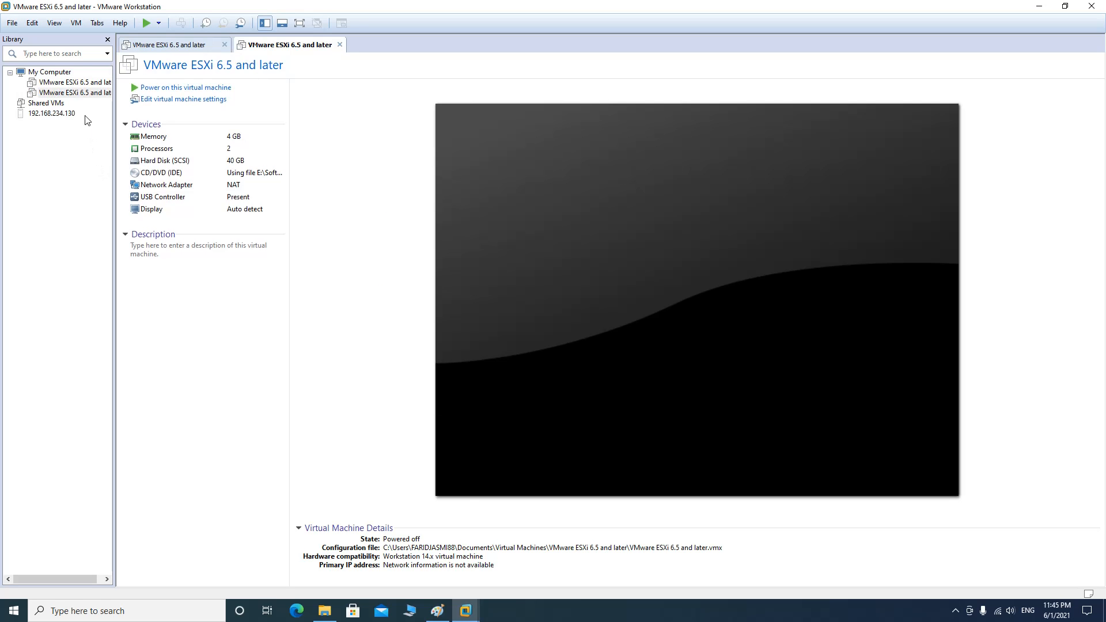
Rename the library entry 'VMware ESXi 6.5 and later' to 'VMware ESXi 6.5'
{"action": "left_click", "coordinate": [88, 94]}
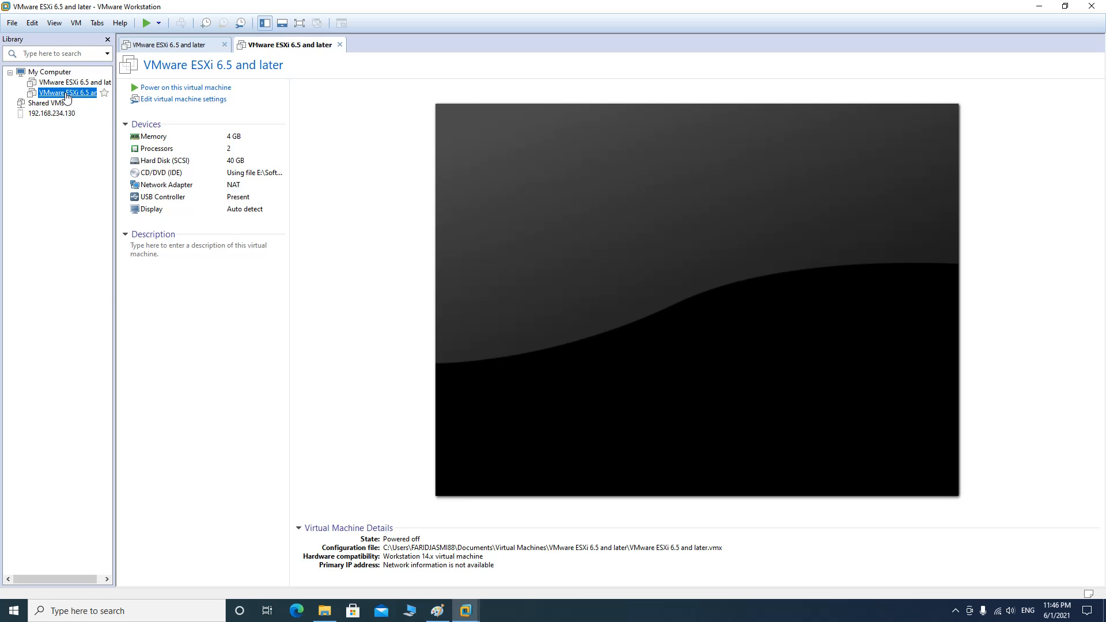
{"action": "right_click", "coordinate": [67, 96]}
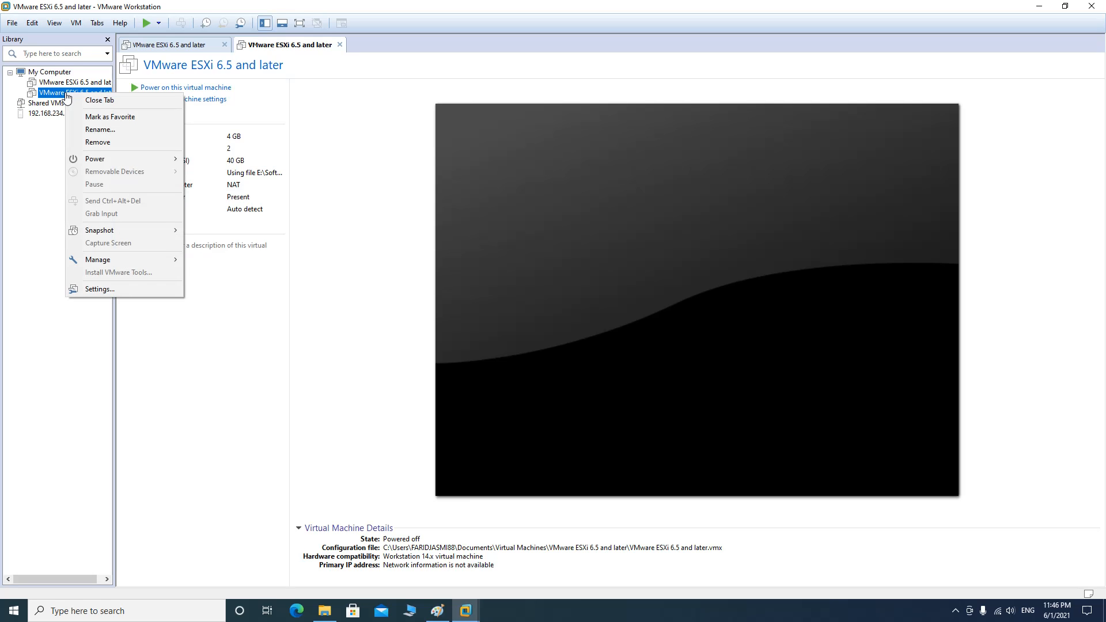
{"action": "left_click", "coordinate": [125, 129]}
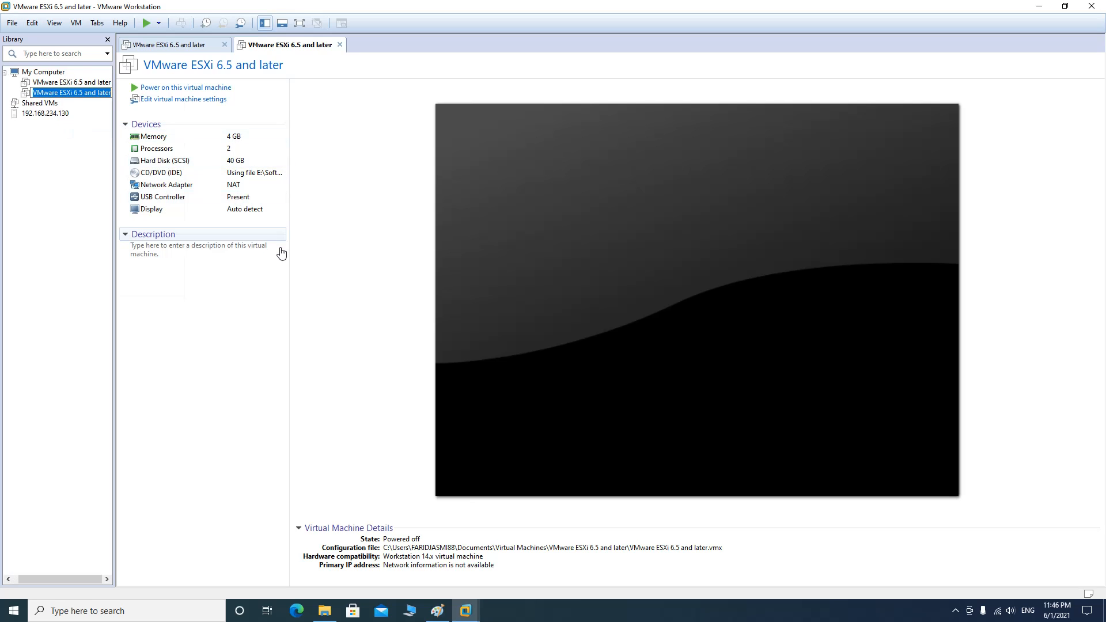
{"action": "key", "text": "Return"}
{"action": "key", "text": "BackSpace"}
{"action": "key", "text": "BackSpace"}
{"action": "key", "text": "BackSpace"}
{"action": "key", "text": "BackSpace"}
{"action": "key", "text": "BackSpace"}
{"action": "key", "text": "BackSpace"}
{"action": "key", "text": "BackSpace"}
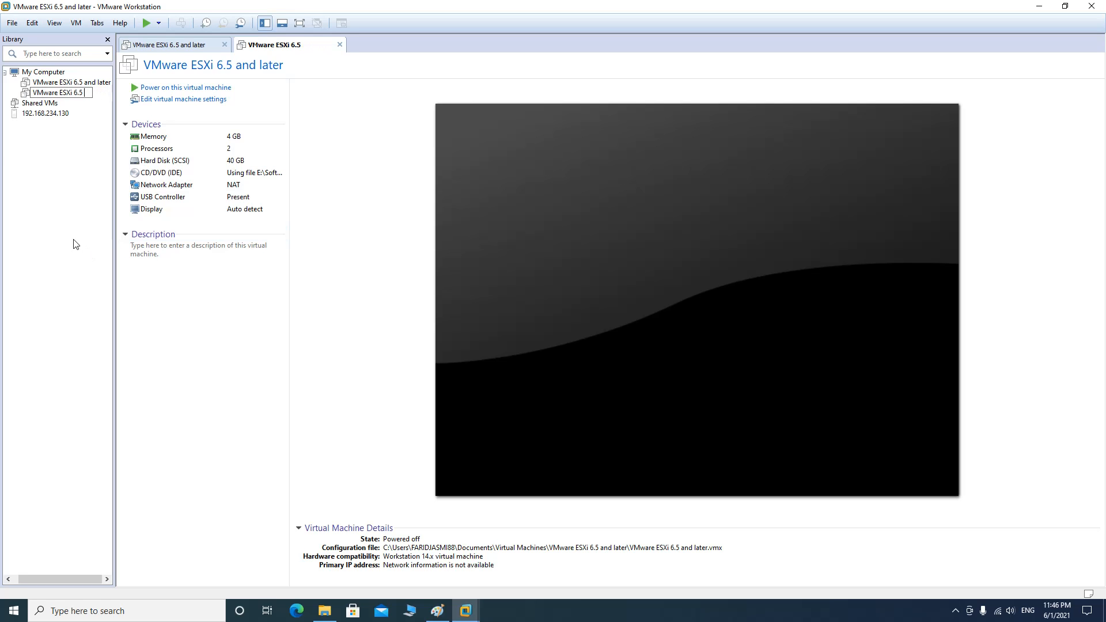
{"action": "key", "text": "Return"}
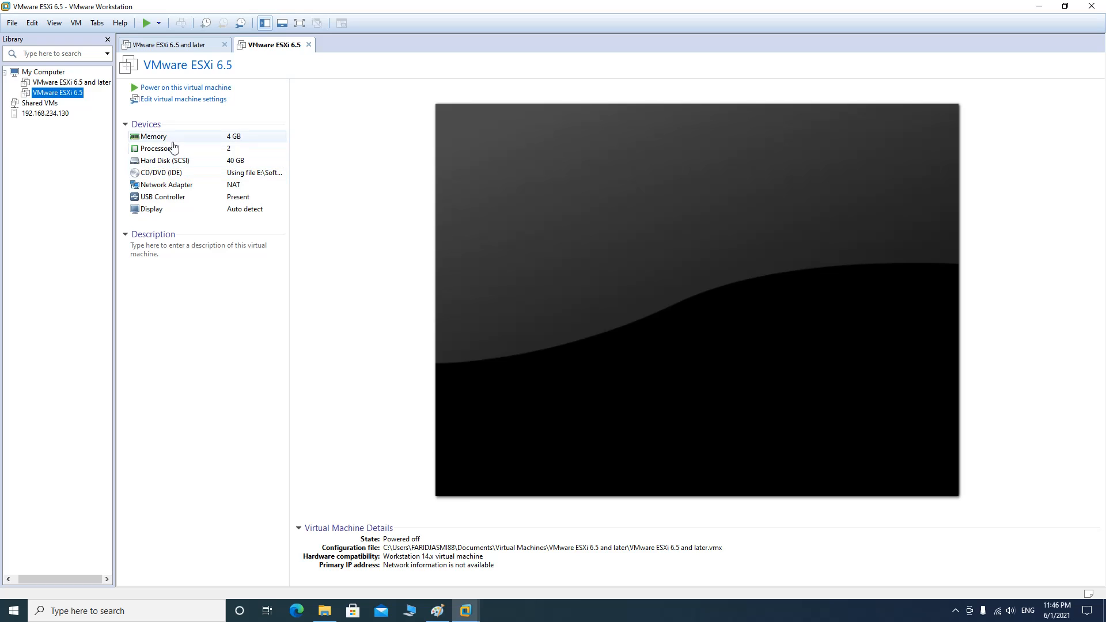
Raise the VMware ESXi 6.5 machine's memory from 4 GB to 8 GB in its settings
{"action": "left_click", "coordinate": [207, 104]}
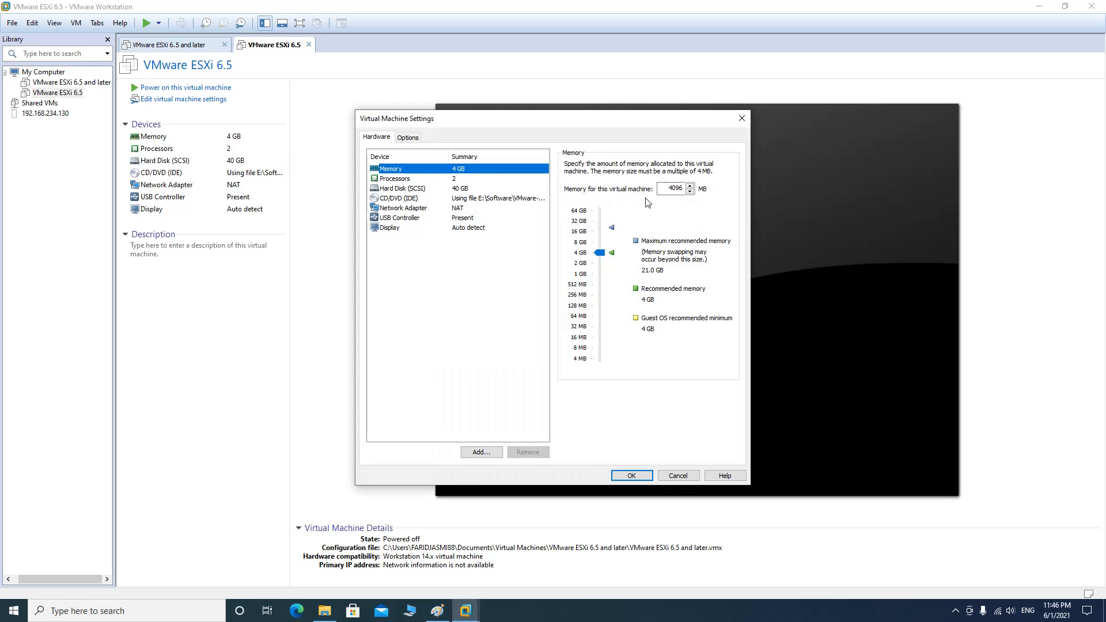
{"action": "left_click", "coordinate": [584, 242]}
{"action": "left_click", "coordinate": [631, 476]}
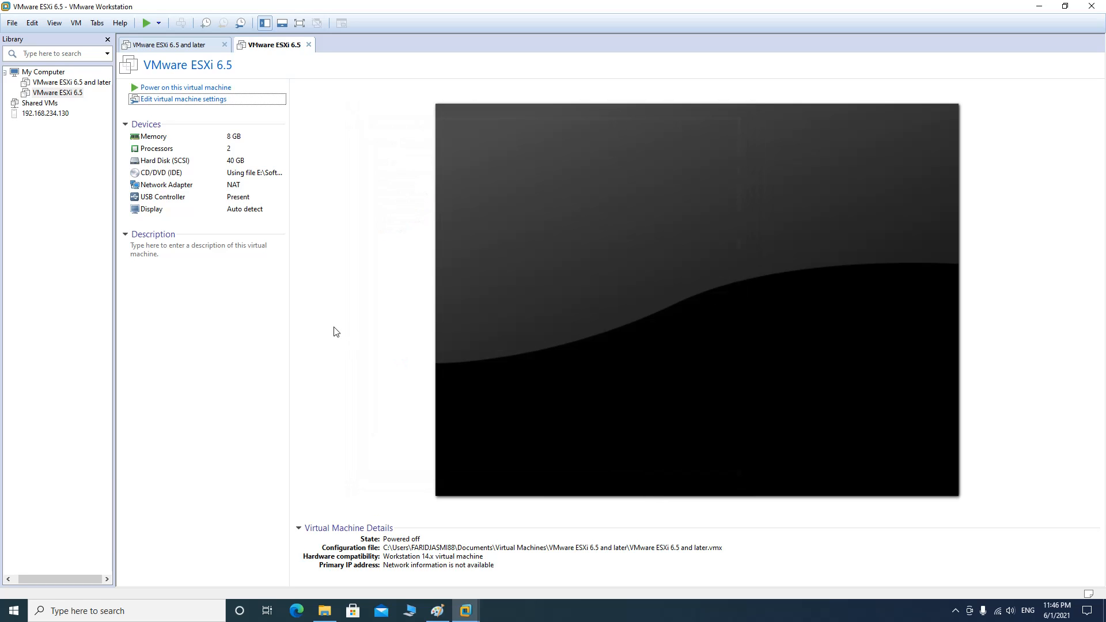
Power on the ESXi 6.5 VM, dismissing the removable devices notice and installation hint
{"action": "left_click", "coordinate": [181, 89]}
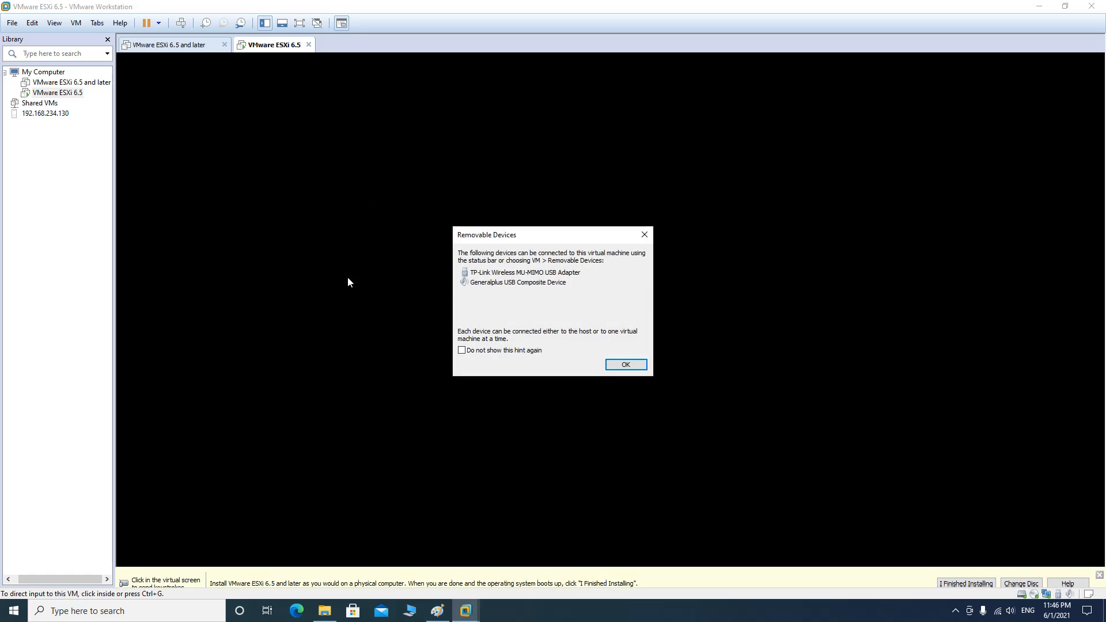
{"action": "left_click", "coordinate": [633, 364]}
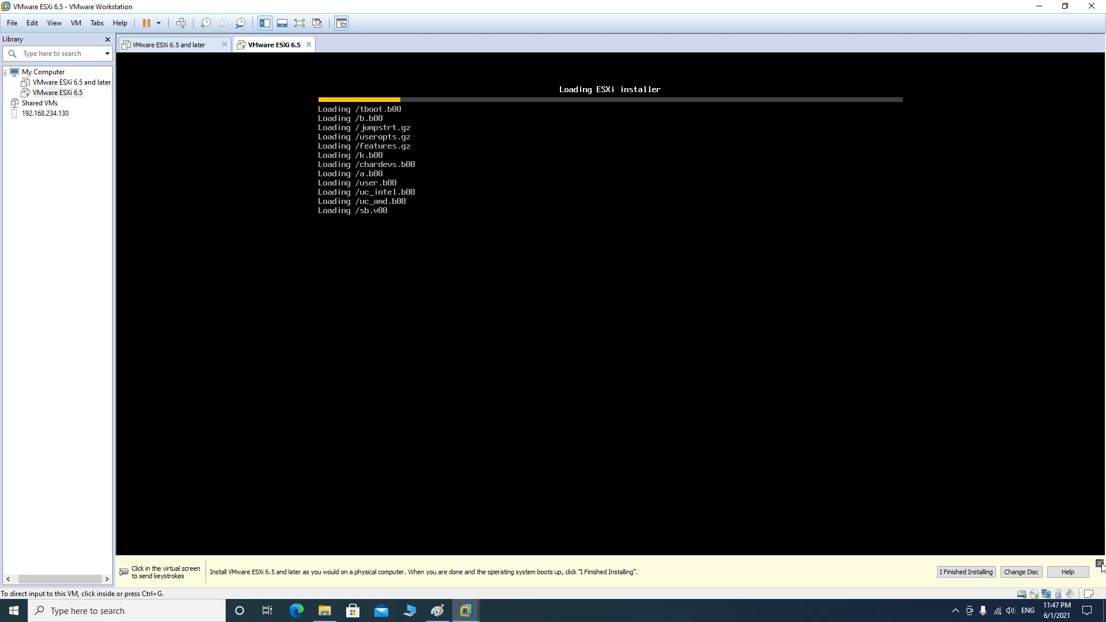
{"action": "left_click", "coordinate": [1099, 564]}
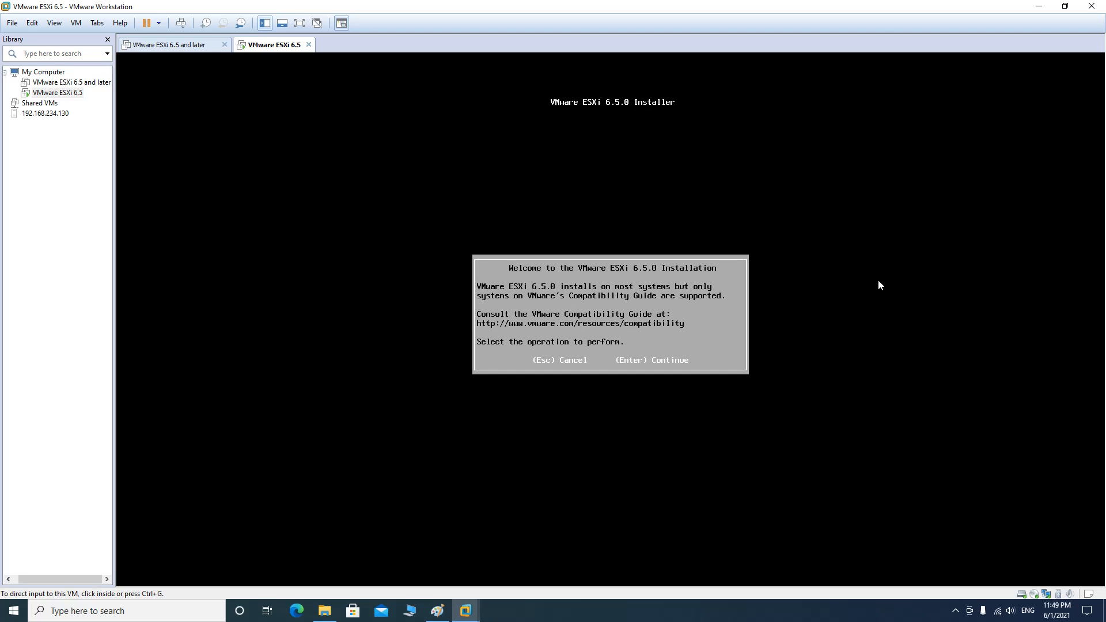
Get past the installer welcome screen, scroll the EULA and accept it with F11
{"action": "left_click", "coordinate": [878, 281]}
{"action": "key", "text": "Return"}
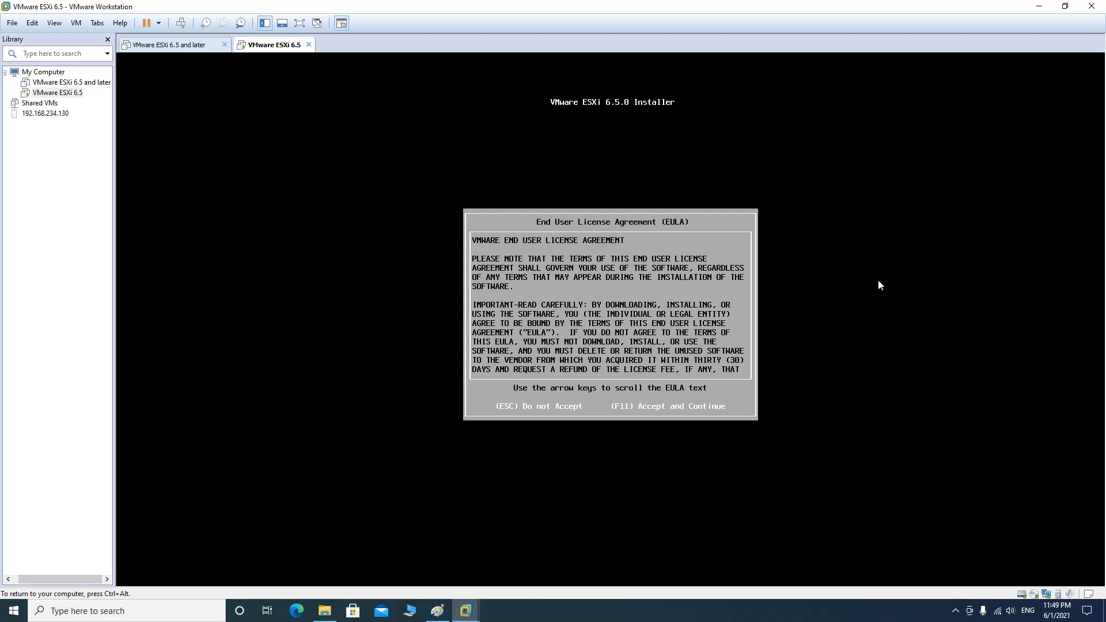
{"action": "key", "text": "Down"}
{"action": "key", "text": "Down"}
{"action": "key", "text": "Down"}
{"action": "key", "text": "Down"}
{"action": "key", "text": "Down"}
{"action": "key", "text": "Down"}
{"action": "key", "text": "Down"}
{"action": "key", "text": "Down"}
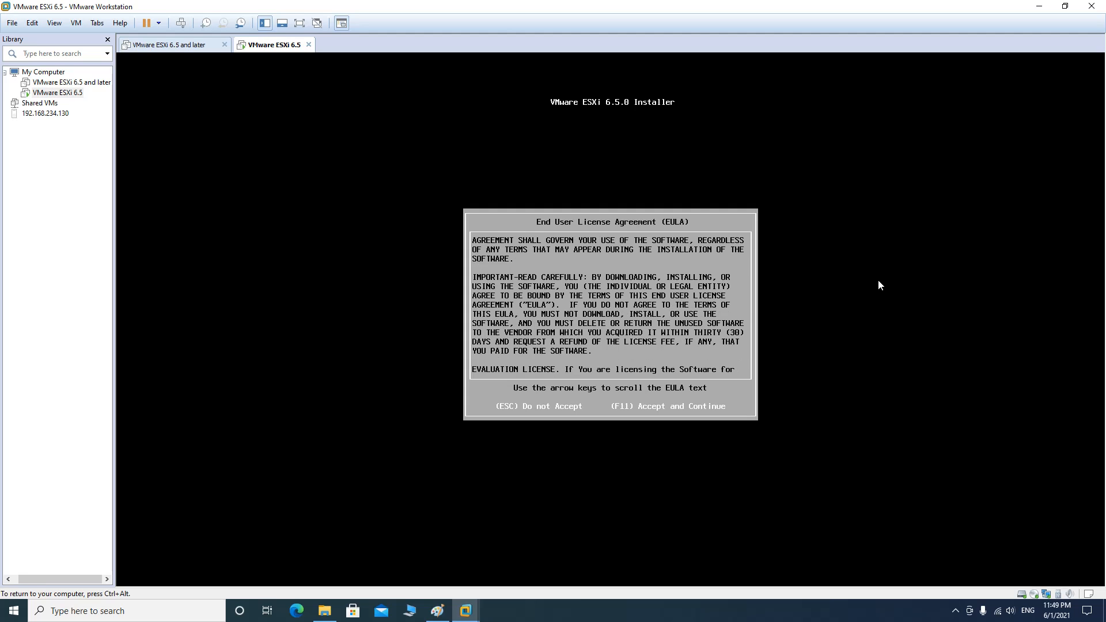
{"action": "key", "text": "Down"}
{"action": "key", "text": "Down"}
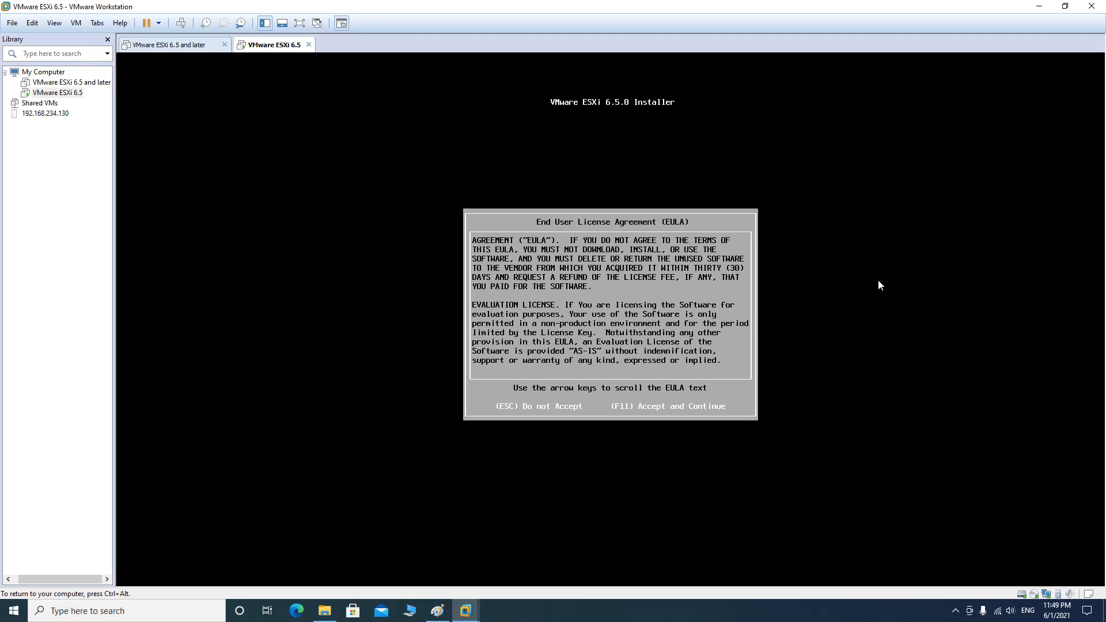
{"action": "key", "text": "F11"}
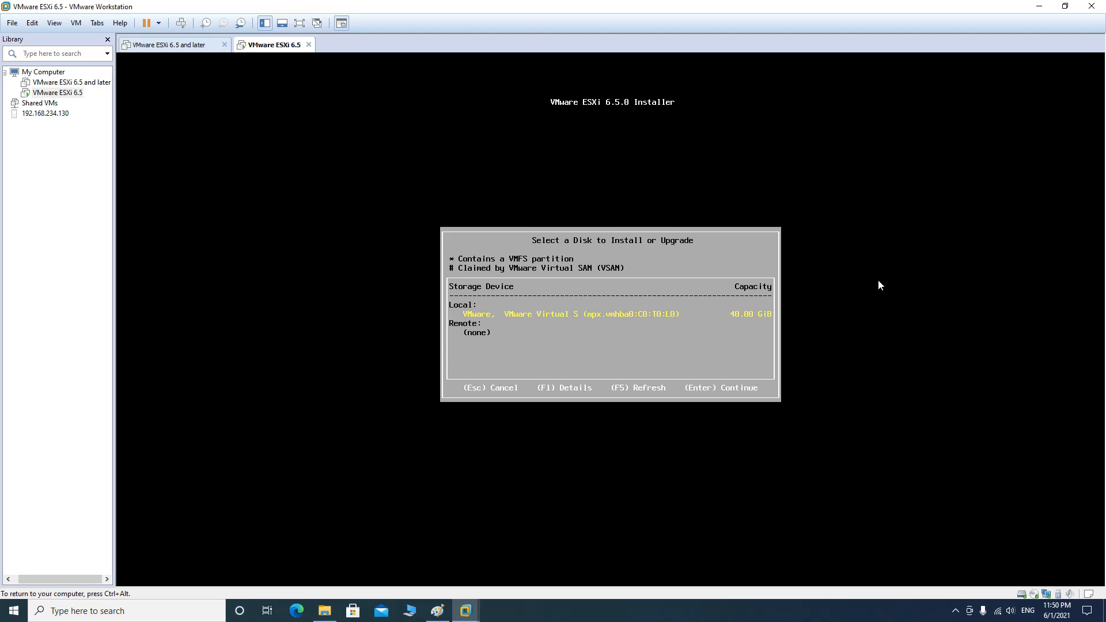
Install onto the 40.00 GiB local virtual disk and keep the US Default keyboard layout
{"action": "key", "text": "Return"}
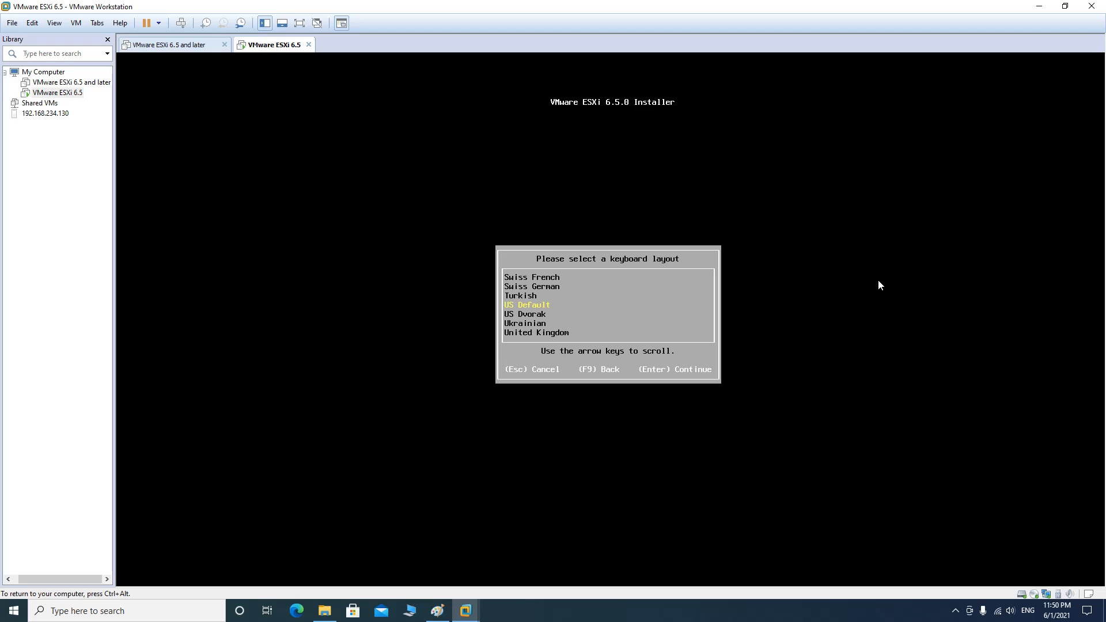
{"action": "key", "text": "Return"}
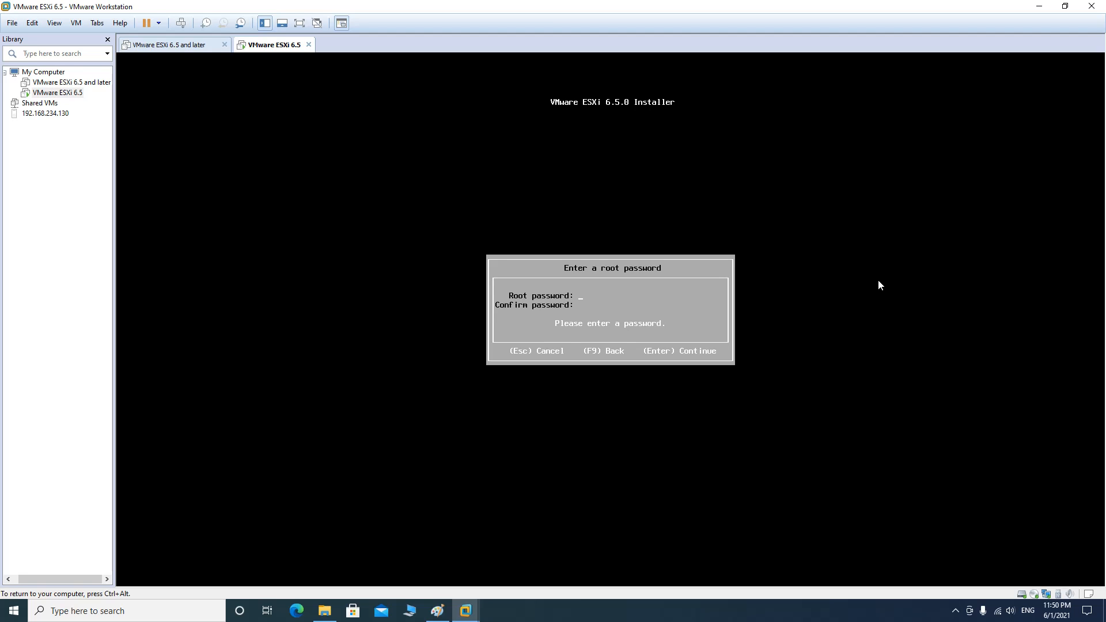
Enter and confirm the root password, then continue to the install confirmation
{"action": "type", "text": "********************"}
{"action": "key", "text": "Return"}
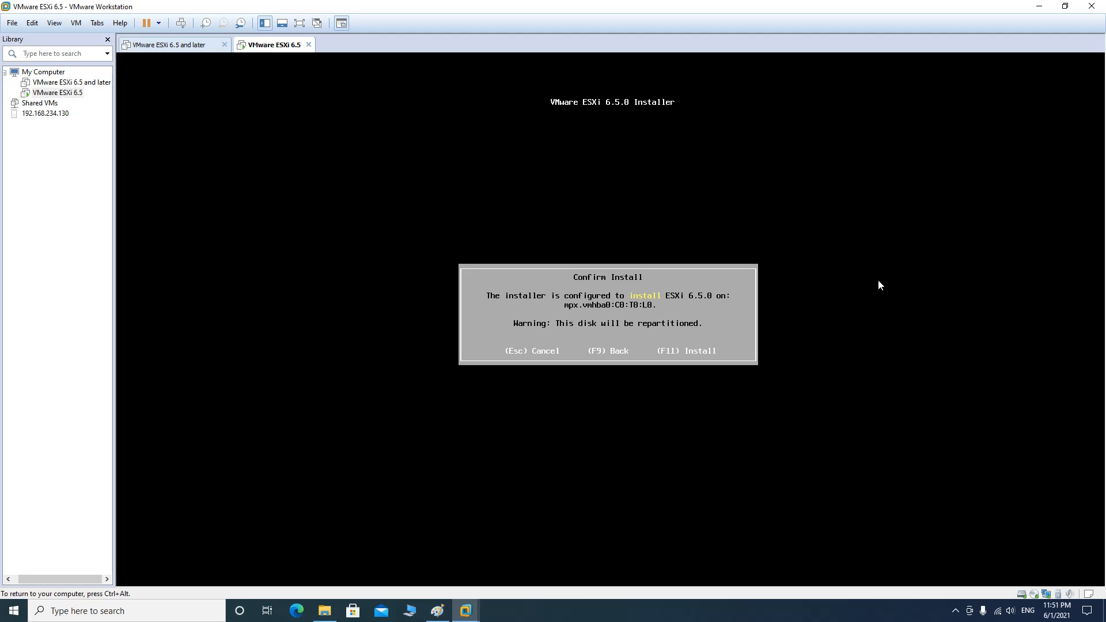
Confirm with F11 so ESXi 6.5.0 starts installing onto the disk
{"action": "key", "text": "F11"}
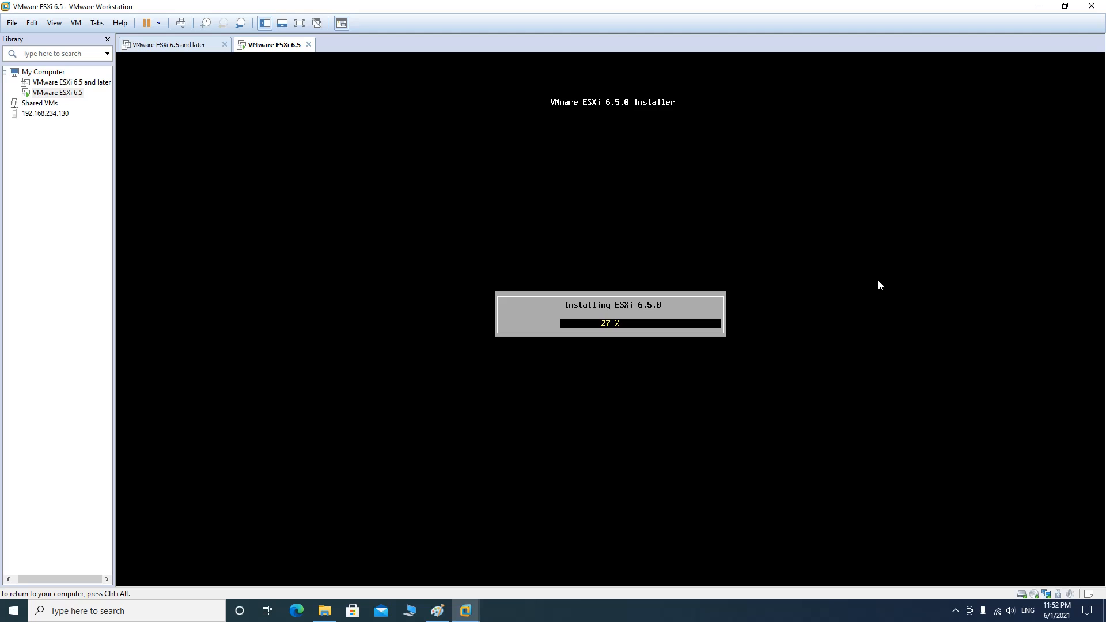
Release keyboard and mouse from the VM with Ctrl+Alt while installation continues
{"action": "key", "text": "ctrl+alt"}
Open Network & Internet settings from the tray network icon's shortcut menu
{"action": "right_click", "coordinate": [997, 611]}
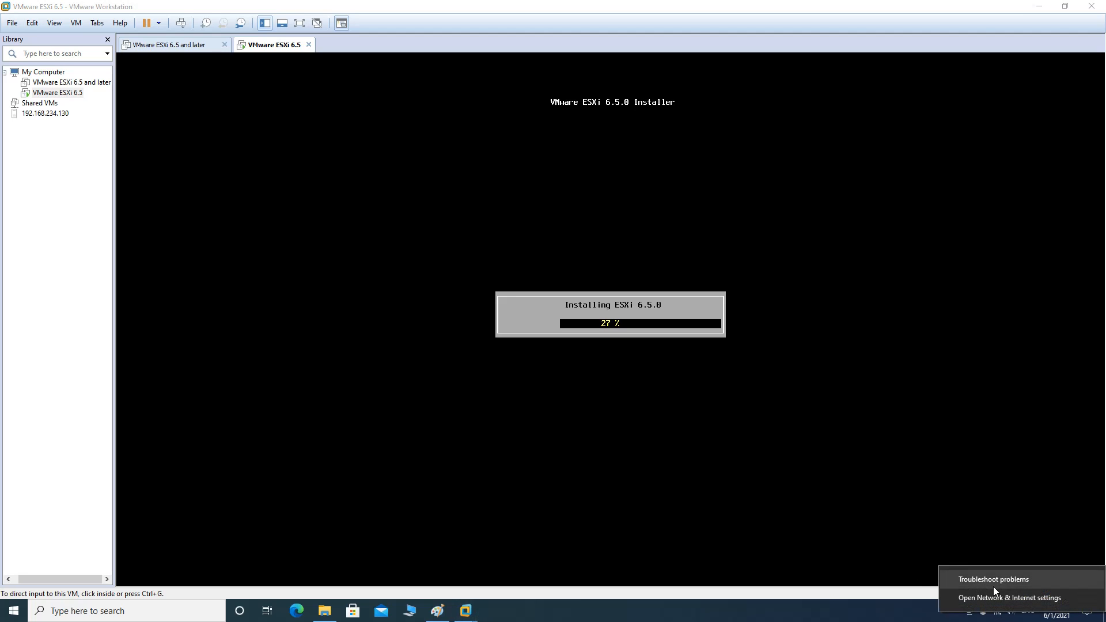
{"action": "left_click", "coordinate": [1000, 598]}
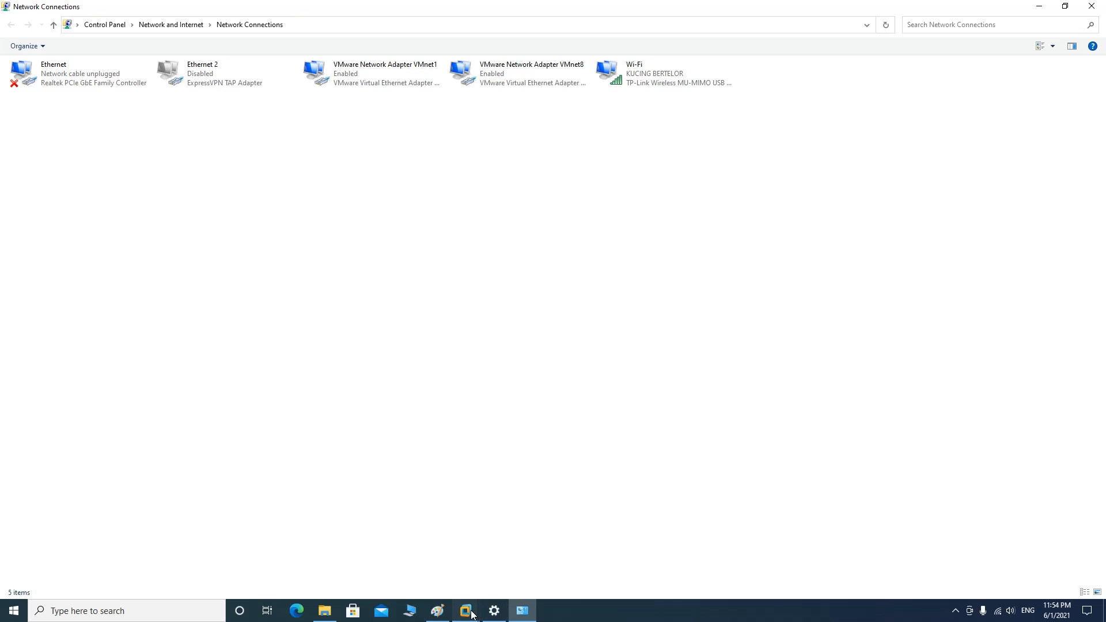
Reveal Network Connections and inspect VMnet1's IPv4 settings, cancelling without changes
{"action": "mouse_move", "coordinate": [471, 615]}
{"action": "left_click", "coordinate": [516, 512]}
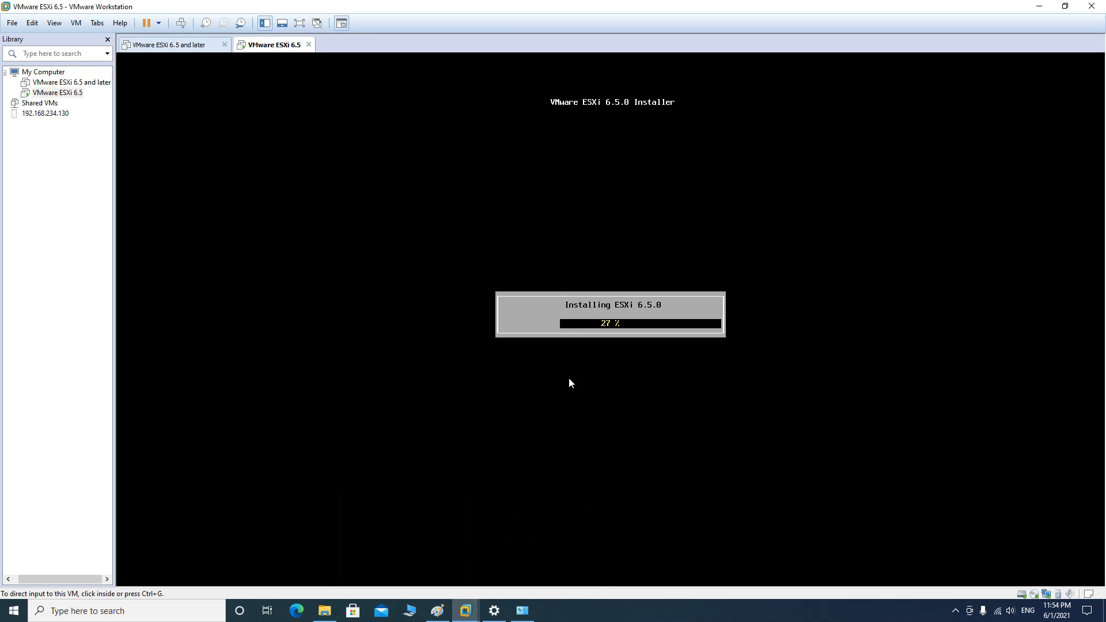
{"action": "left_click", "coordinate": [1039, 6]}
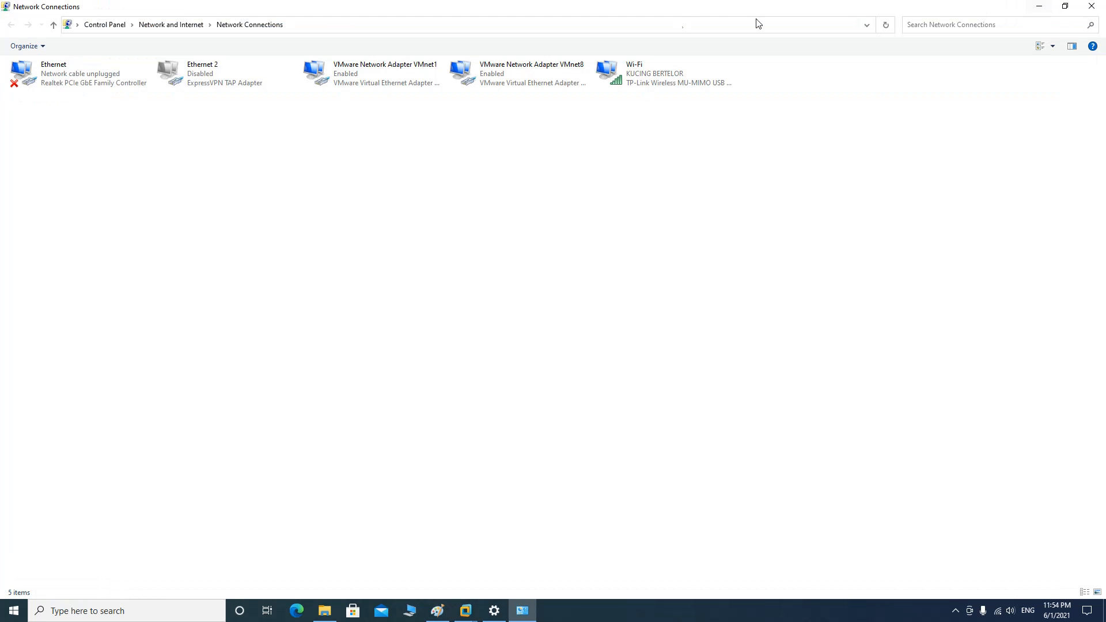
{"action": "left_click", "coordinate": [396, 75]}
{"action": "right_click", "coordinate": [397, 75]}
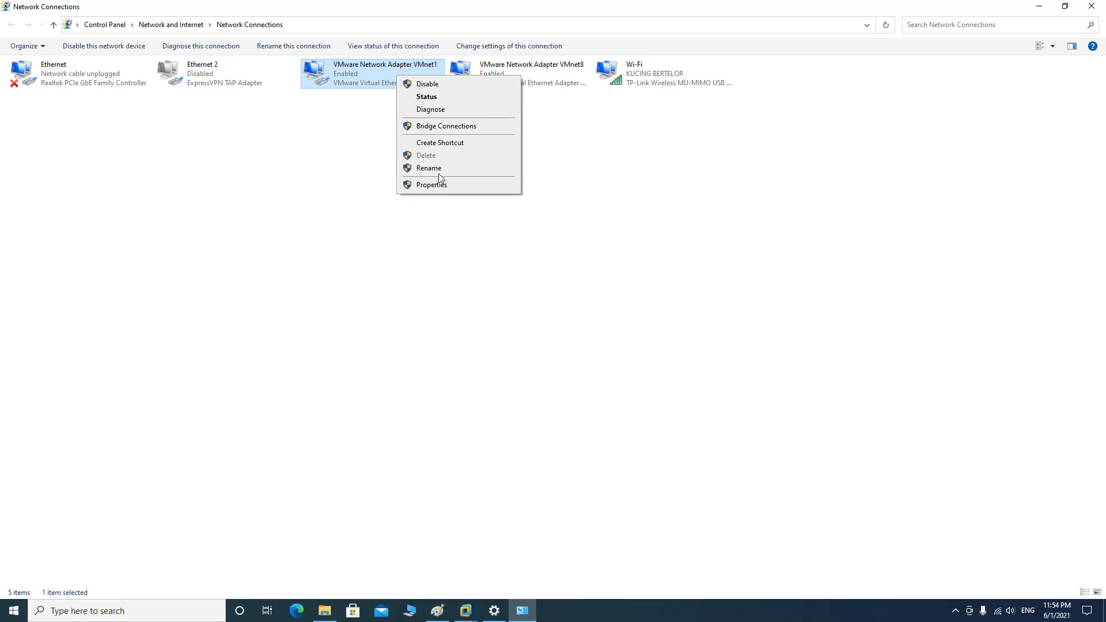
{"action": "left_click", "coordinate": [440, 186]}
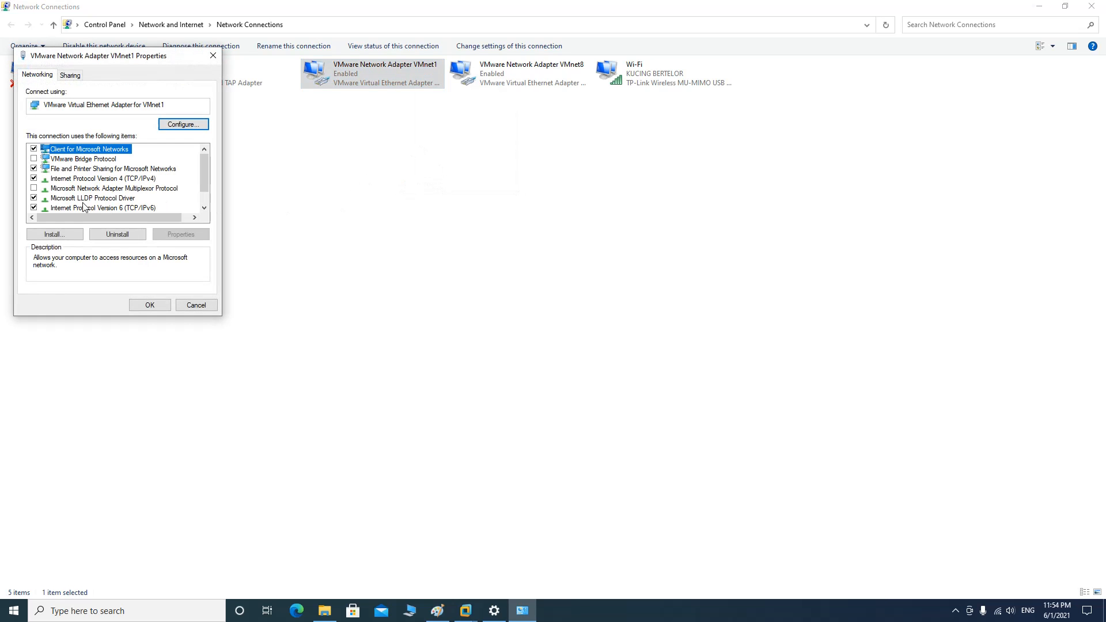
{"action": "left_click", "coordinate": [107, 178]}
{"action": "left_click", "coordinate": [168, 234]}
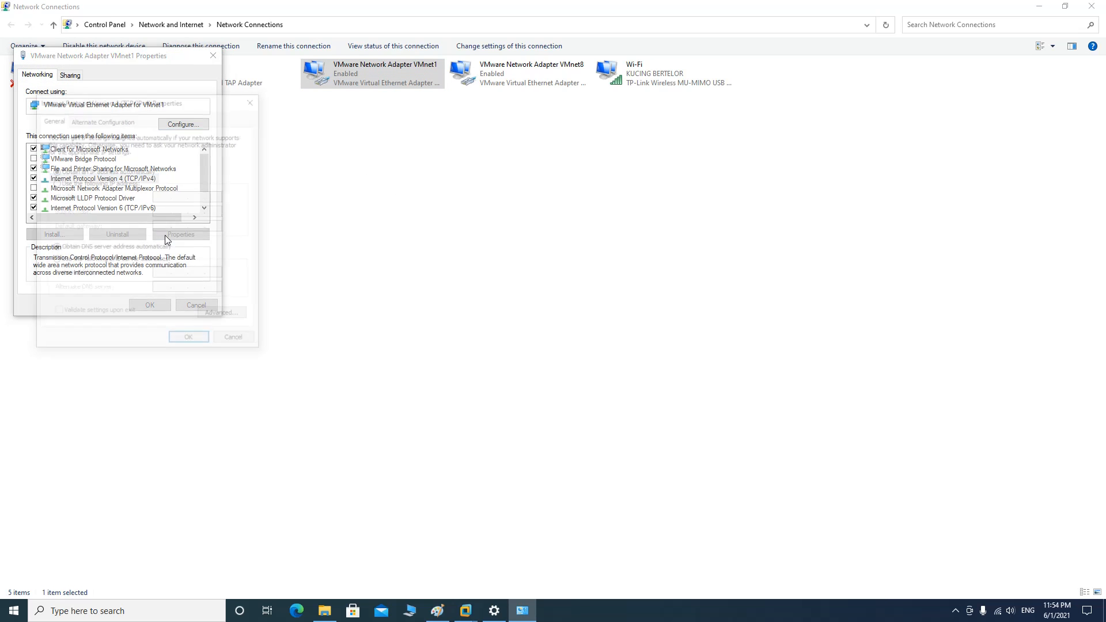
{"action": "left_click", "coordinate": [251, 341]}
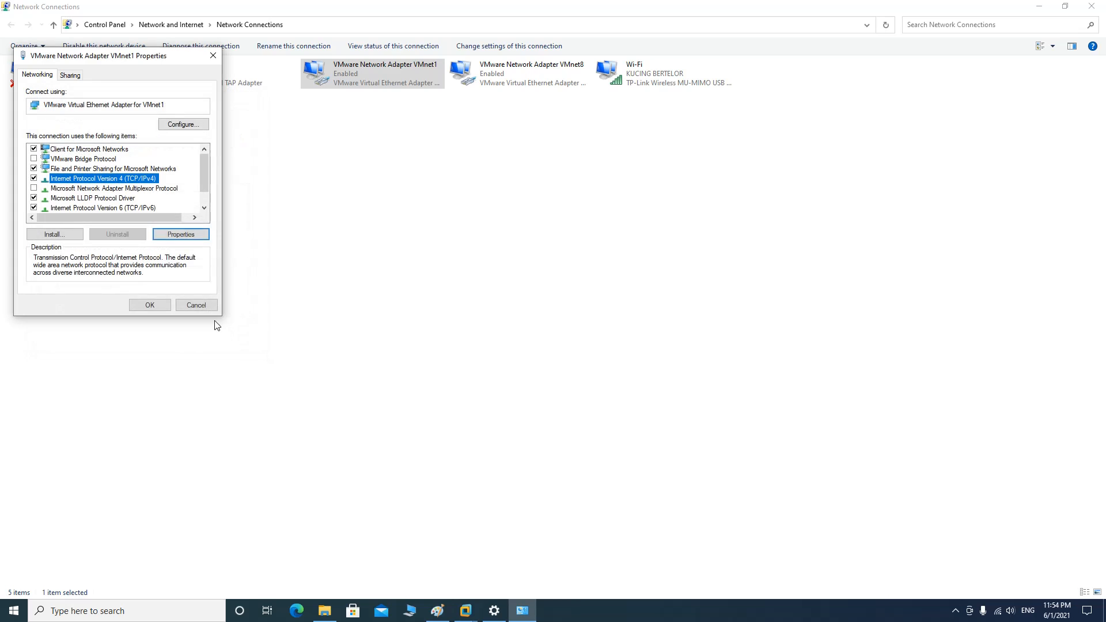
{"action": "left_click", "coordinate": [196, 305]}
Inspect VMnet8's IPv4 settings and cancel both dialogs without changes
{"action": "right_click", "coordinate": [498, 72]}
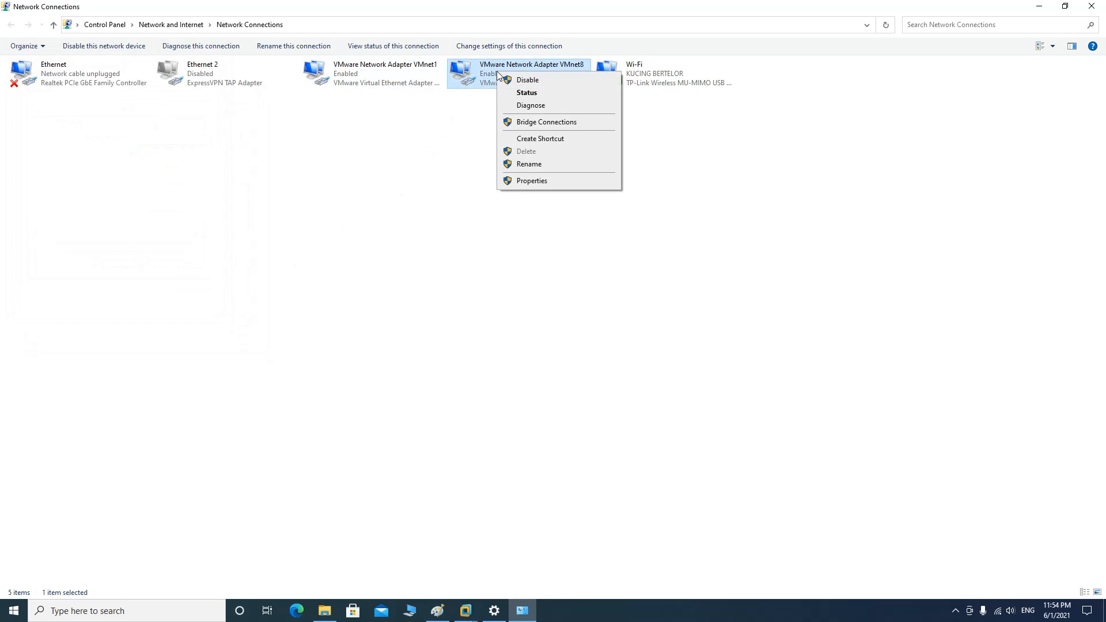
{"action": "left_click", "coordinate": [529, 182]}
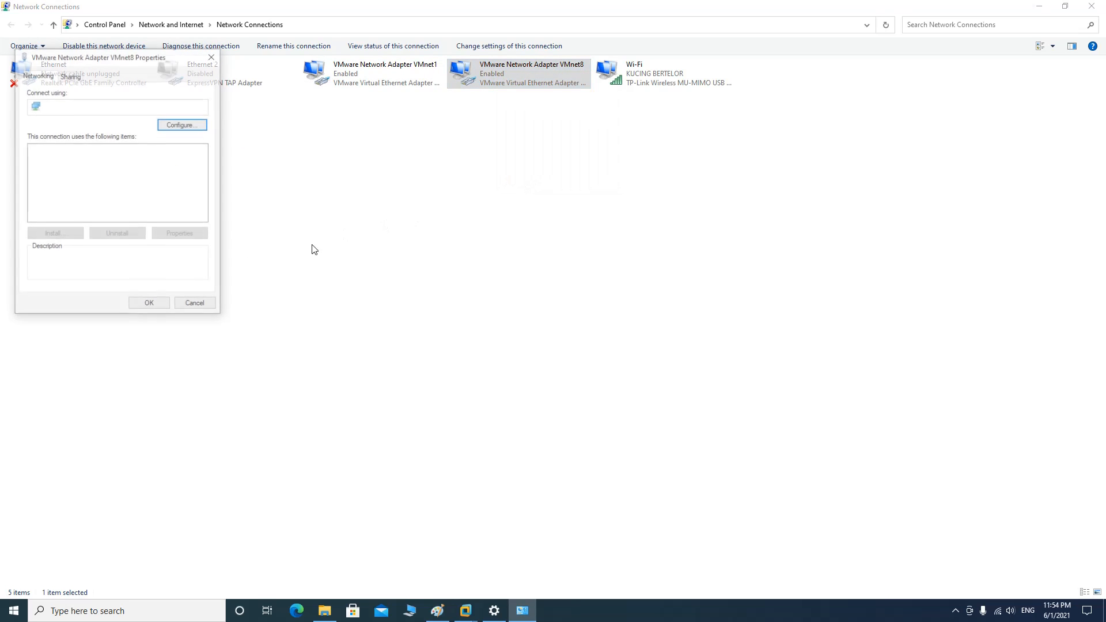
{"action": "left_click", "coordinate": [154, 178]}
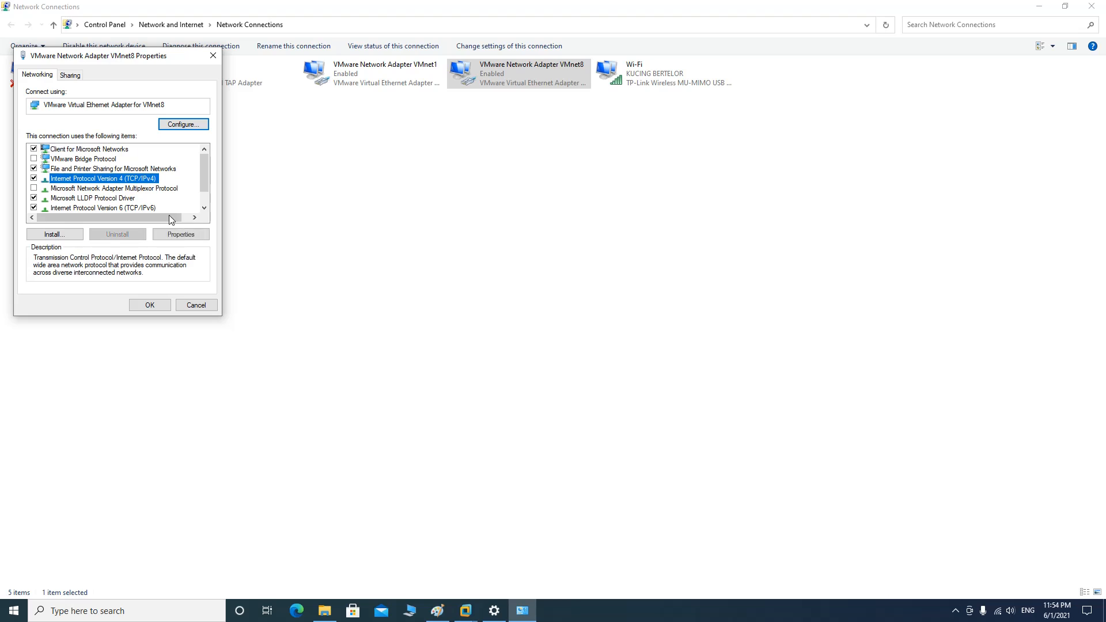
{"action": "left_click", "coordinate": [180, 235]}
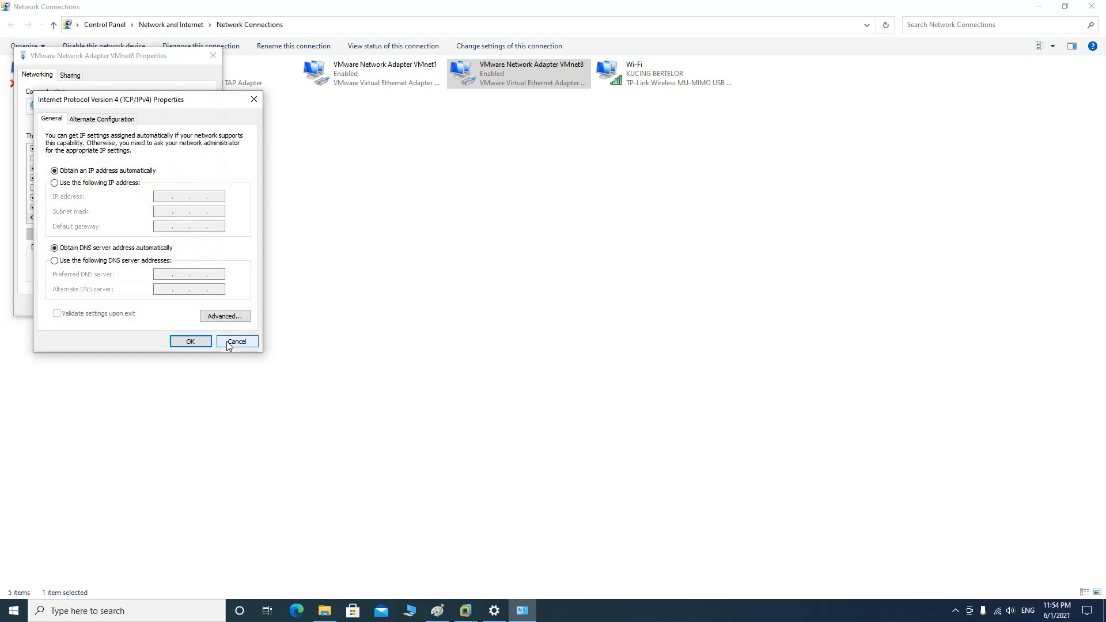
{"action": "left_click", "coordinate": [232, 340]}
{"action": "left_click", "coordinate": [210, 305]}
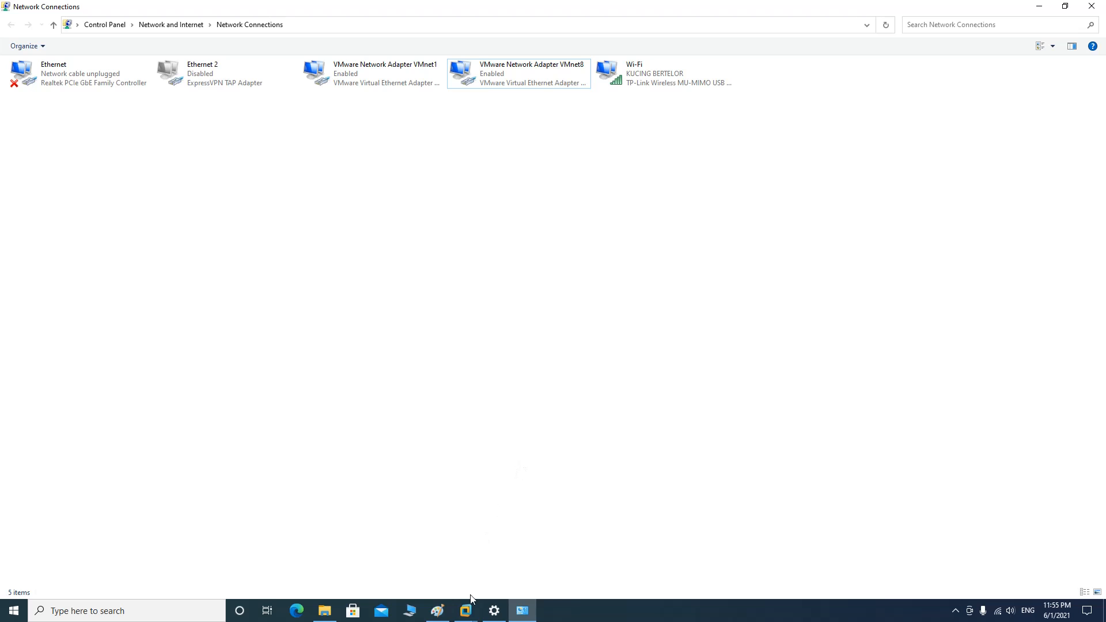
Bring the VMware ESXi 6.5 window back, briefly capturing then releasing VM input
{"action": "mouse_move", "coordinate": [467, 614]}
{"action": "left_click", "coordinate": [494, 516]}
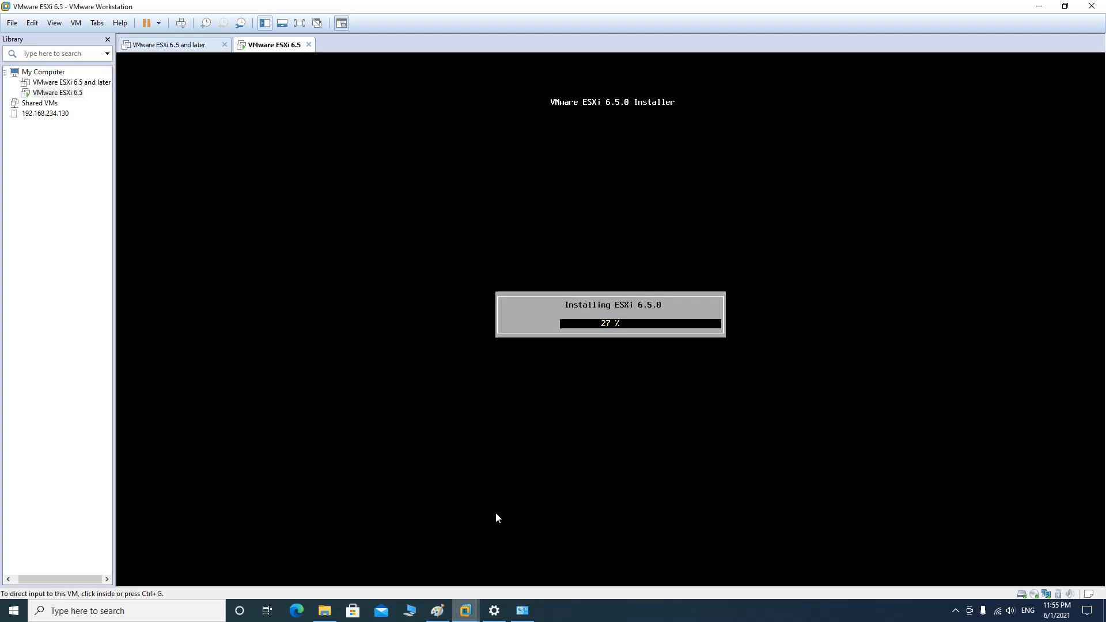
{"action": "left_click", "coordinate": [557, 349]}
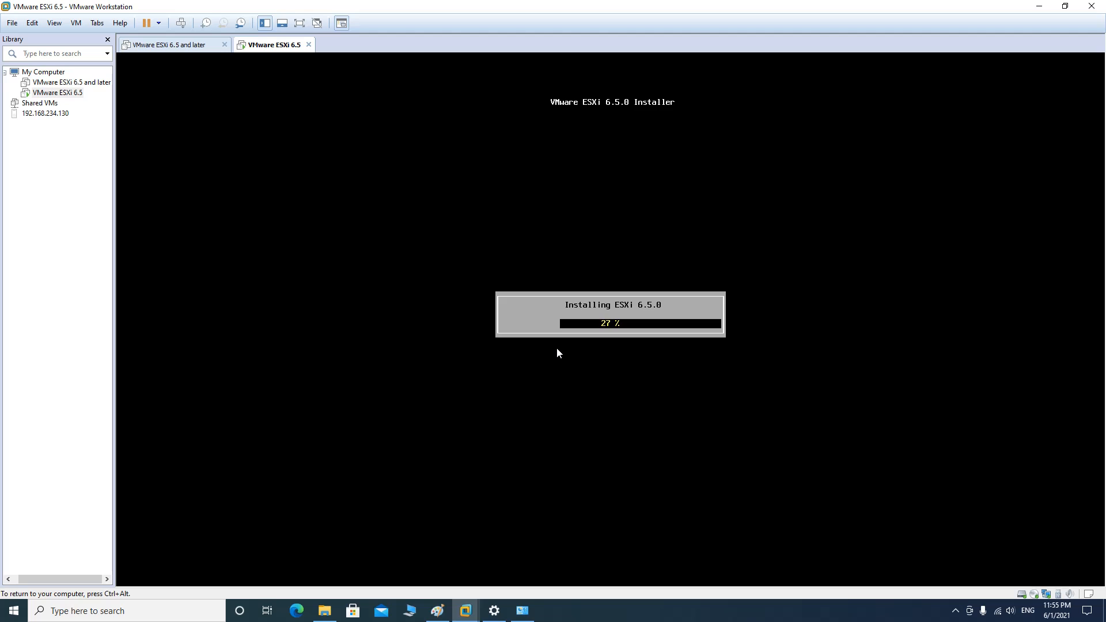
{"action": "key", "text": "ctrl+alt"}
Compare the VMware ESXi 6.5 and later summary with the ESXi 6.5 installer console tab
{"action": "left_click", "coordinate": [465, 611]}
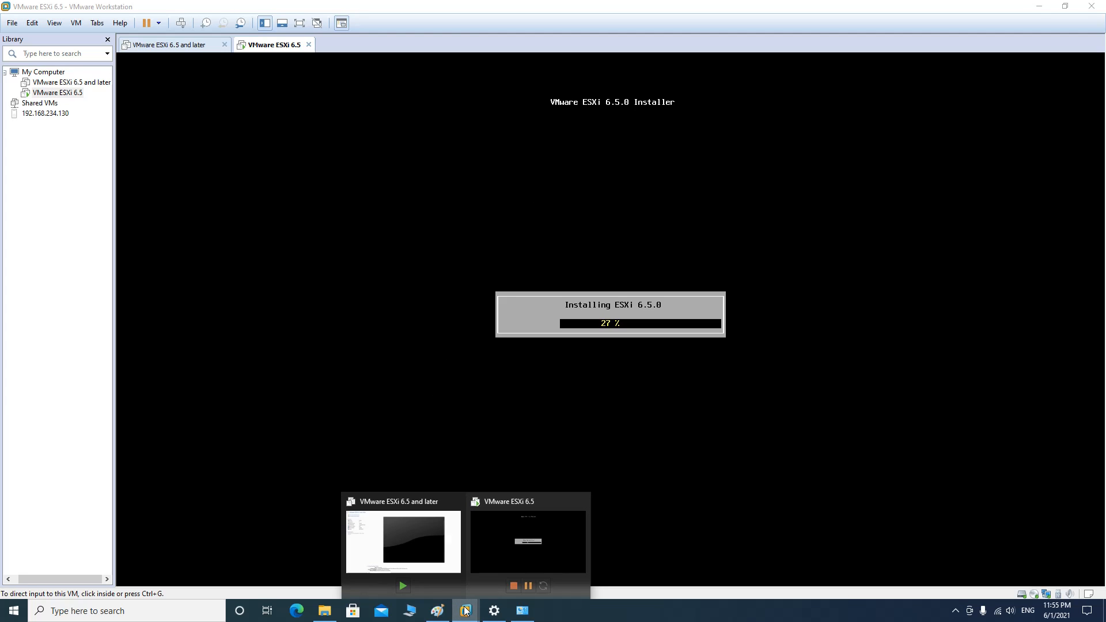
{"action": "left_click", "coordinate": [509, 540]}
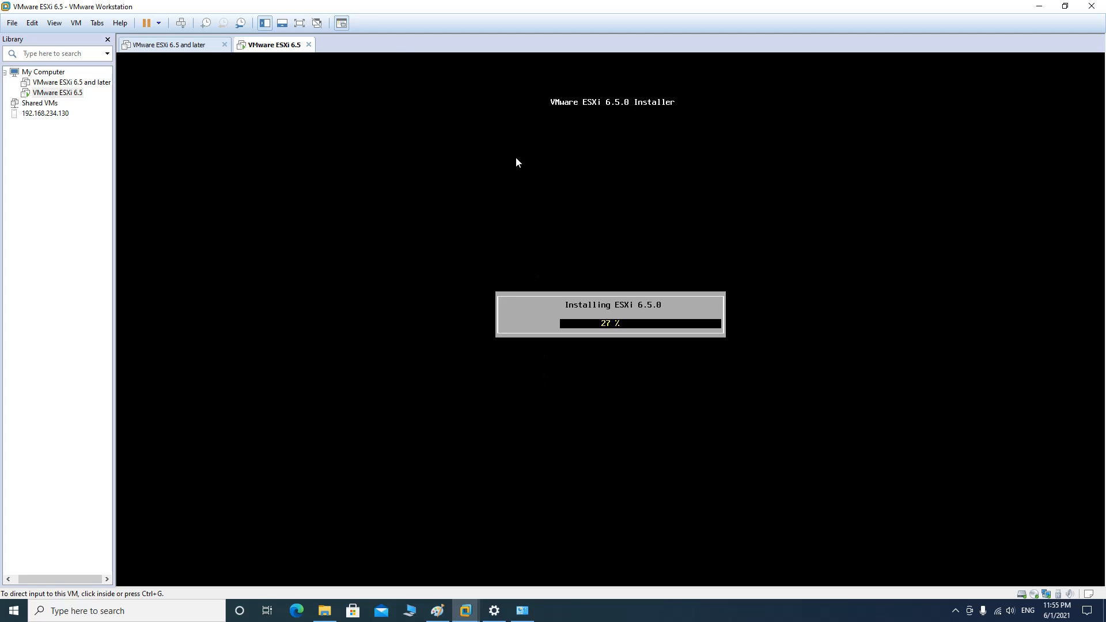
{"action": "left_click", "coordinate": [195, 45]}
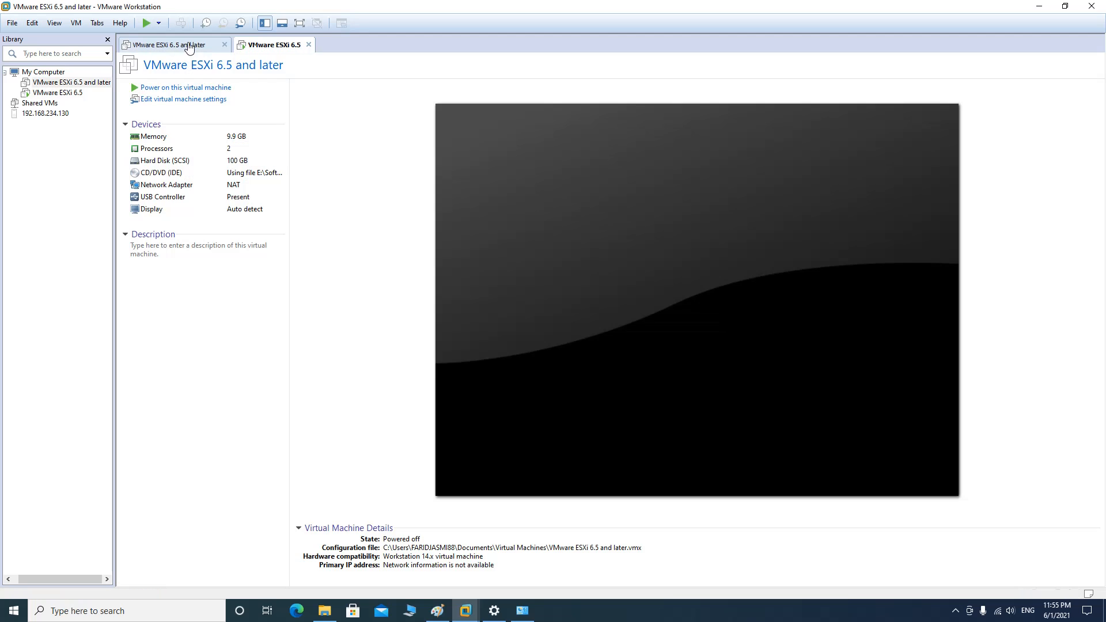
{"action": "left_click", "coordinate": [261, 46]}
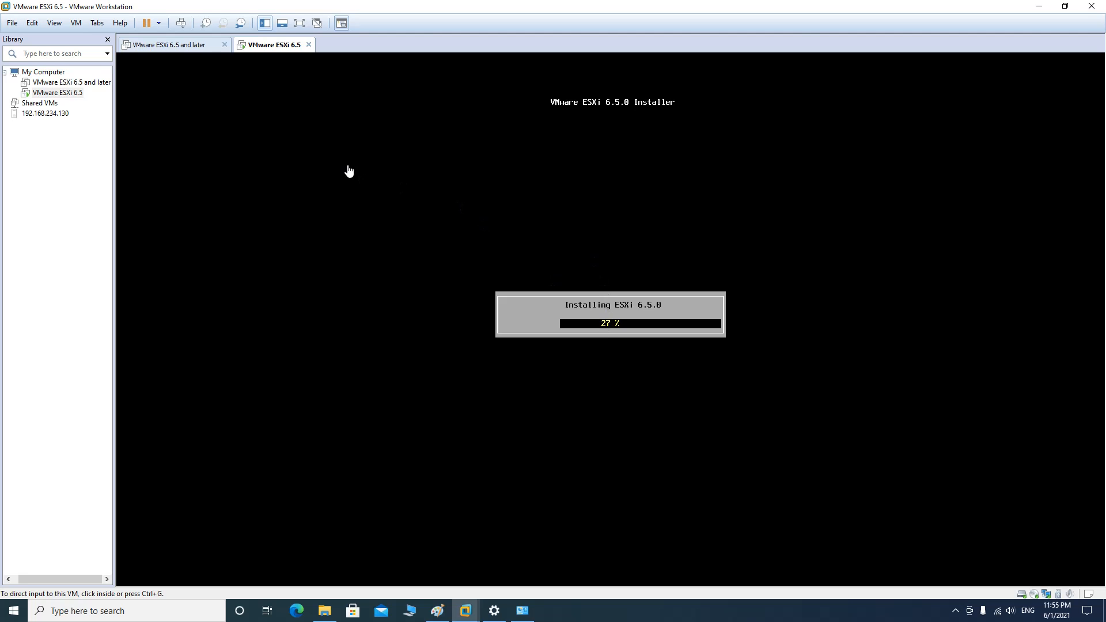
{"action": "left_click", "coordinate": [176, 48]}
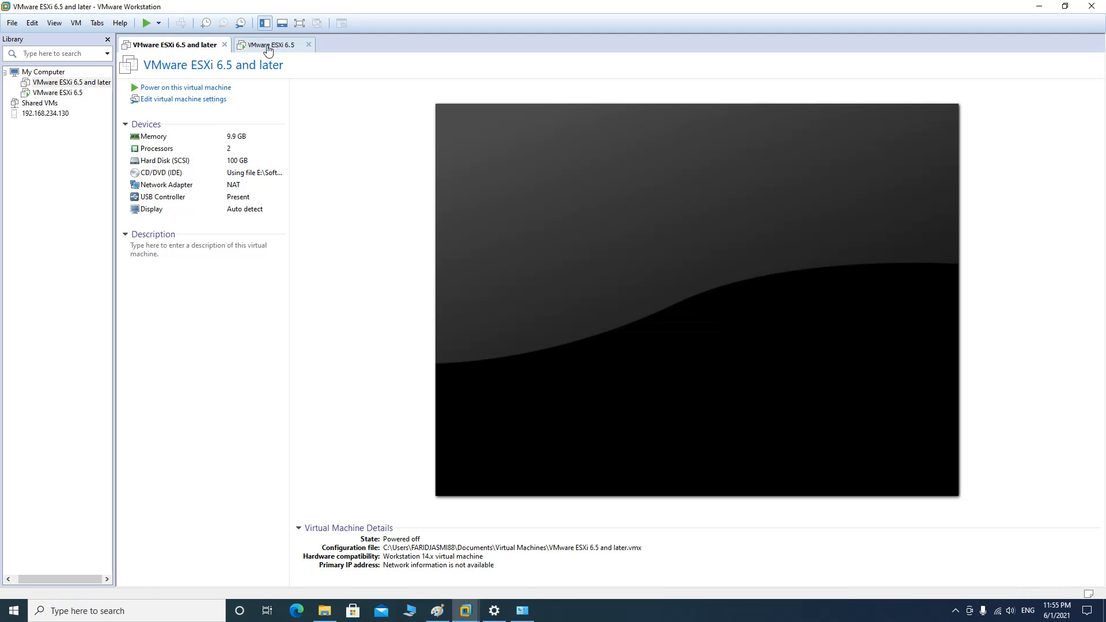
{"action": "left_click", "coordinate": [268, 49]}
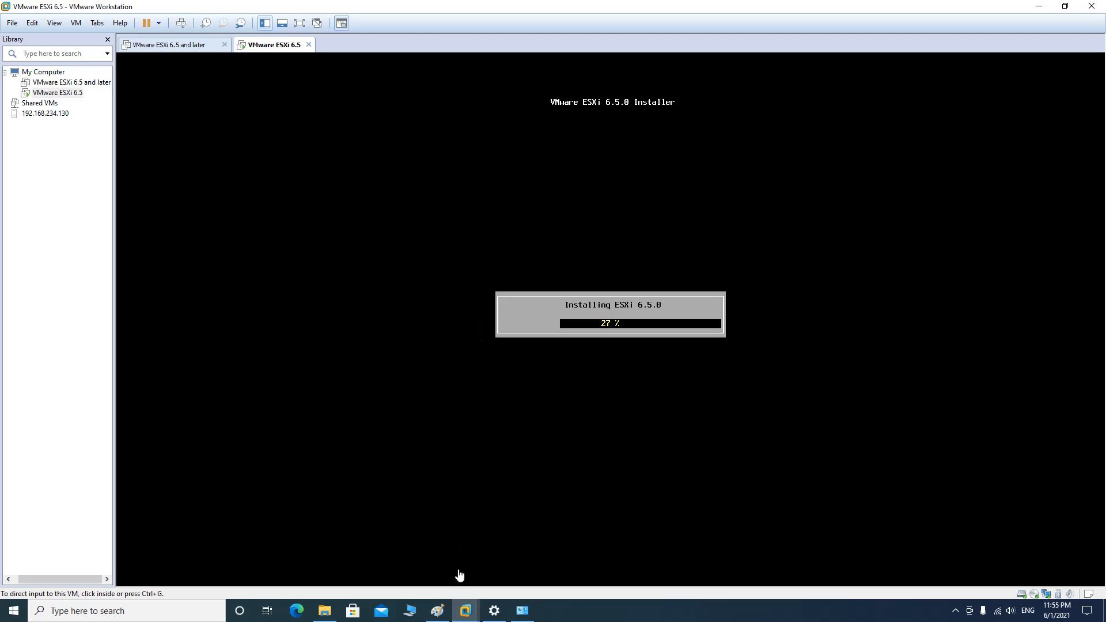
Switch between the ESXi 6.5 and later and ESXi 6.5 windows, capturing and releasing input
{"action": "left_click", "coordinate": [463, 614]}
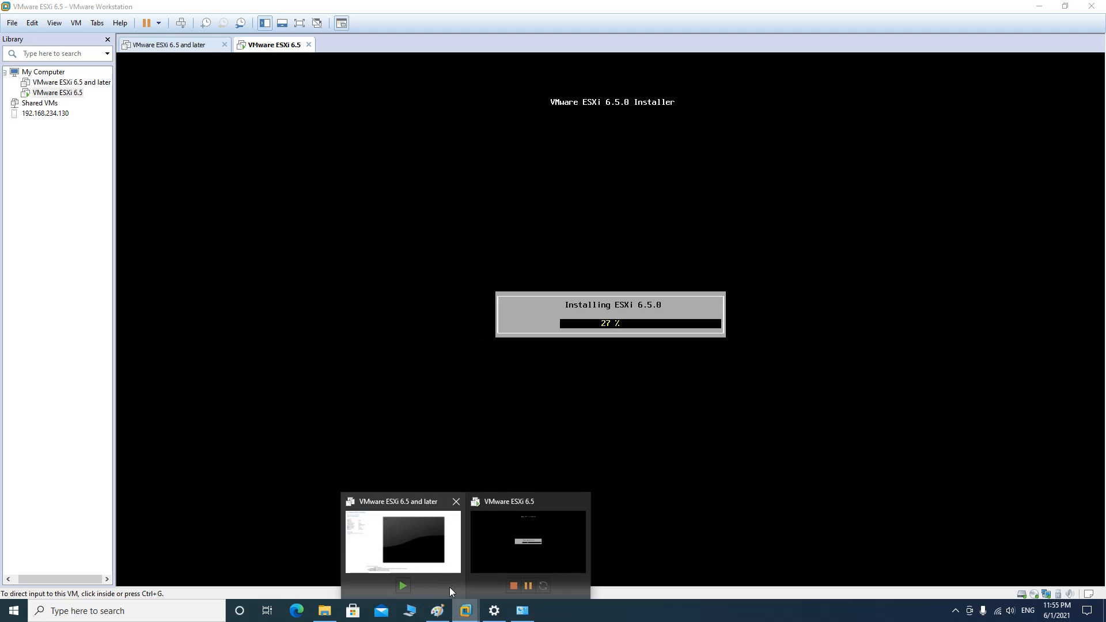
{"action": "left_click", "coordinate": [444, 547]}
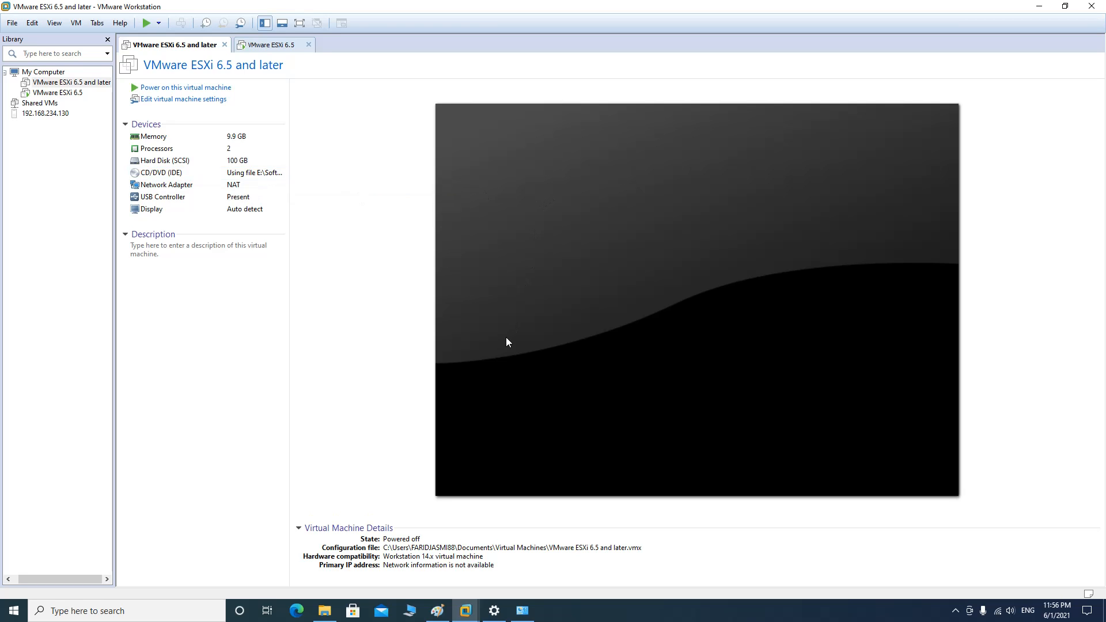
{"action": "left_click", "coordinate": [466, 611]}
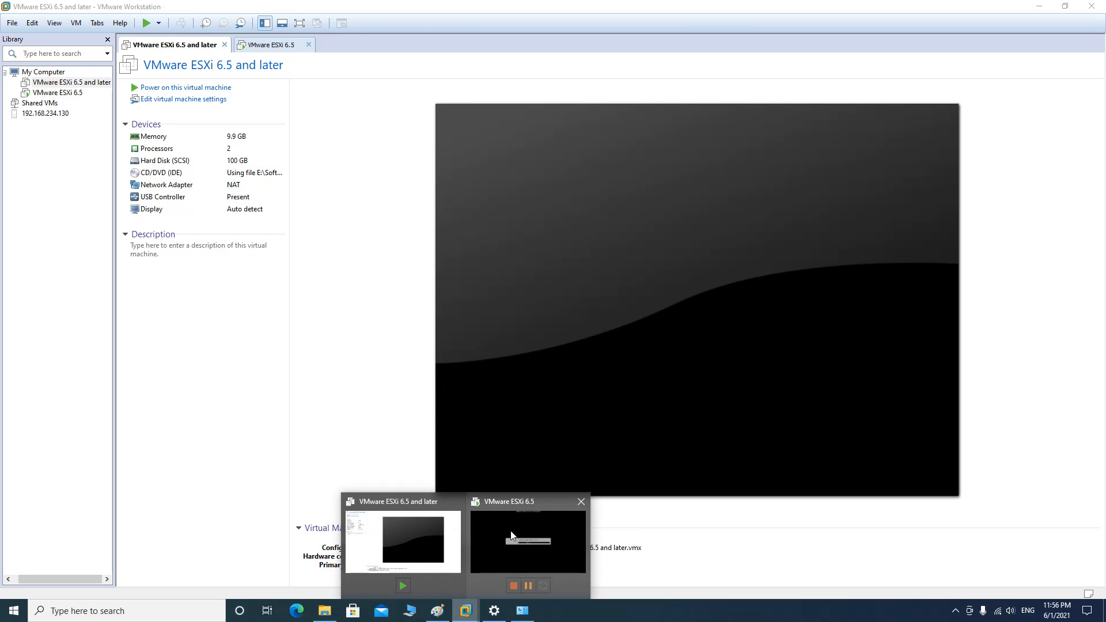
{"action": "left_click", "coordinate": [510, 536]}
{"action": "left_click", "coordinate": [543, 369]}
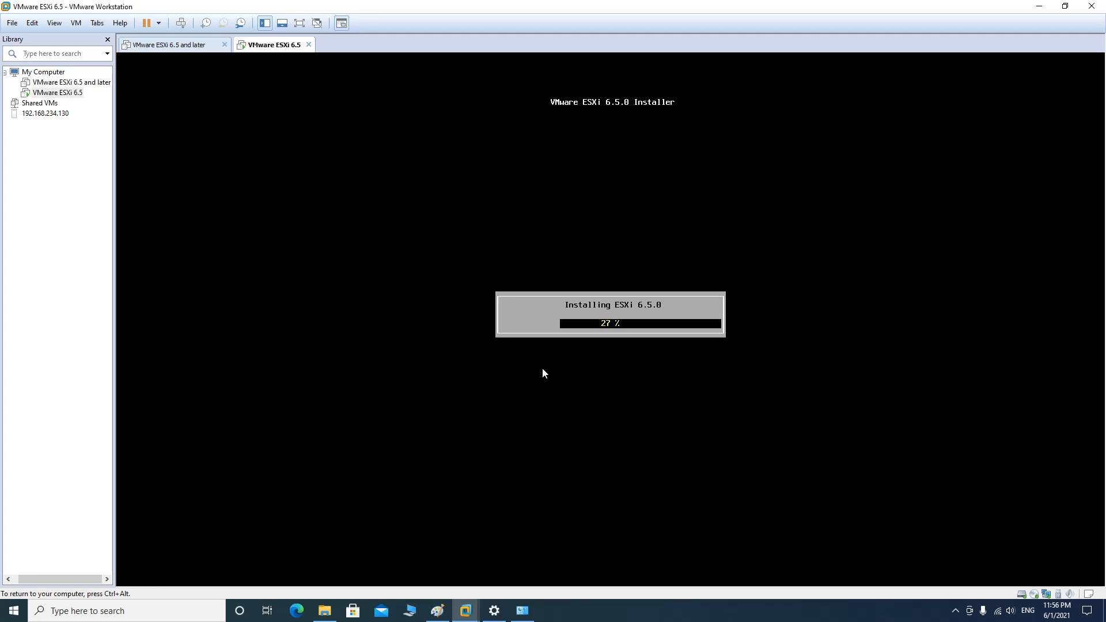
{"action": "key", "text": "ctrl+alt"}
Check the drives under This PC in File Explorer, then minimize it to reveal the installer
{"action": "left_click", "coordinate": [323, 616]}
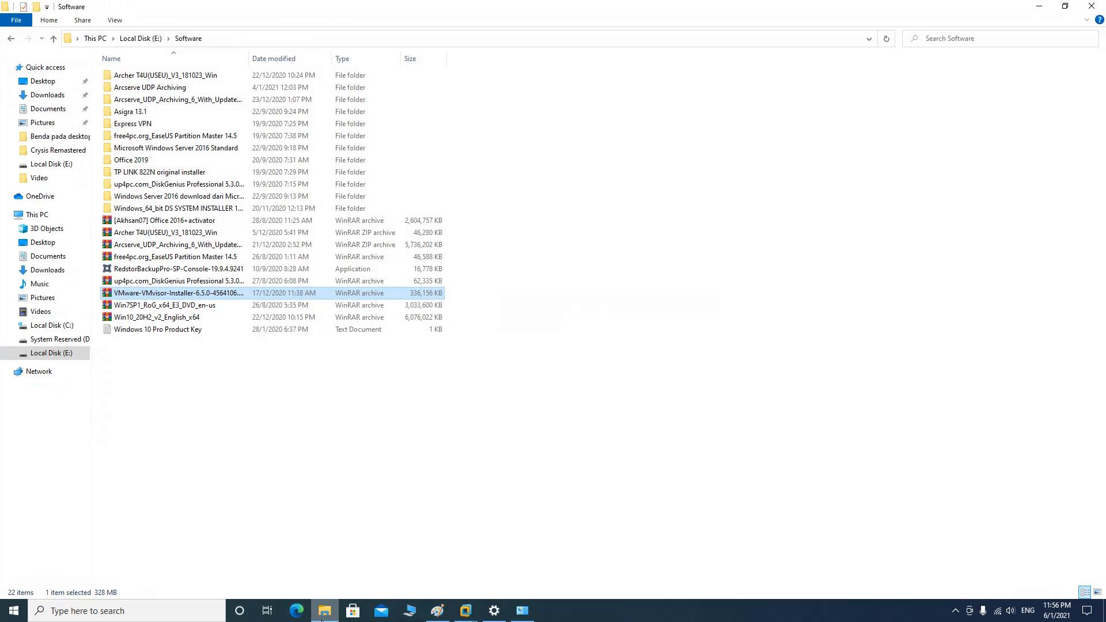
{"action": "left_click", "coordinate": [47, 215]}
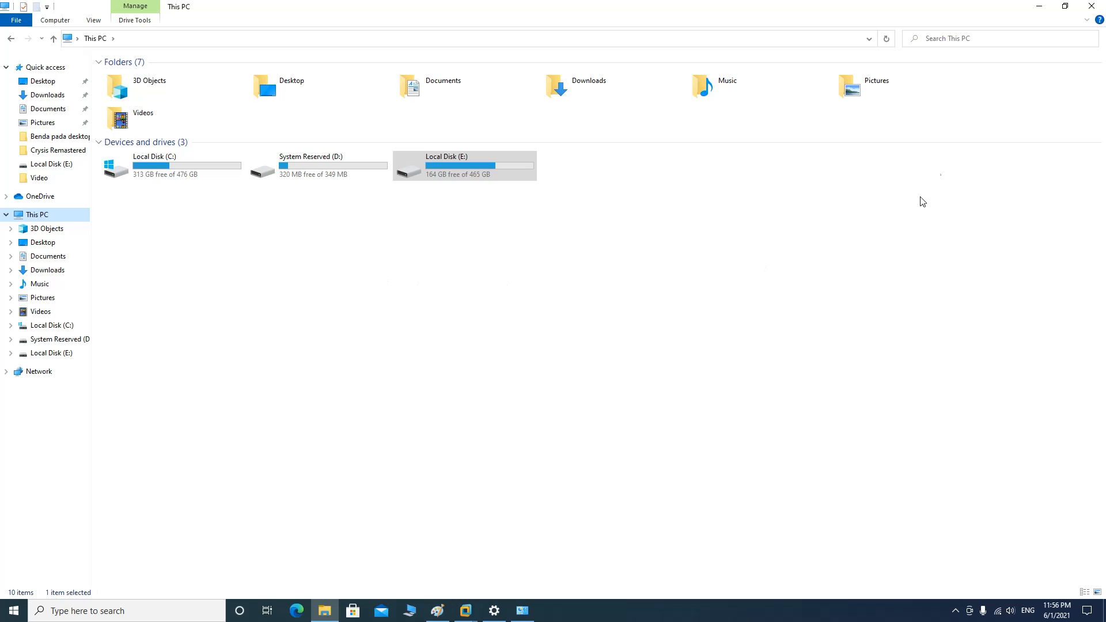
{"action": "left_click", "coordinate": [1038, 6]}
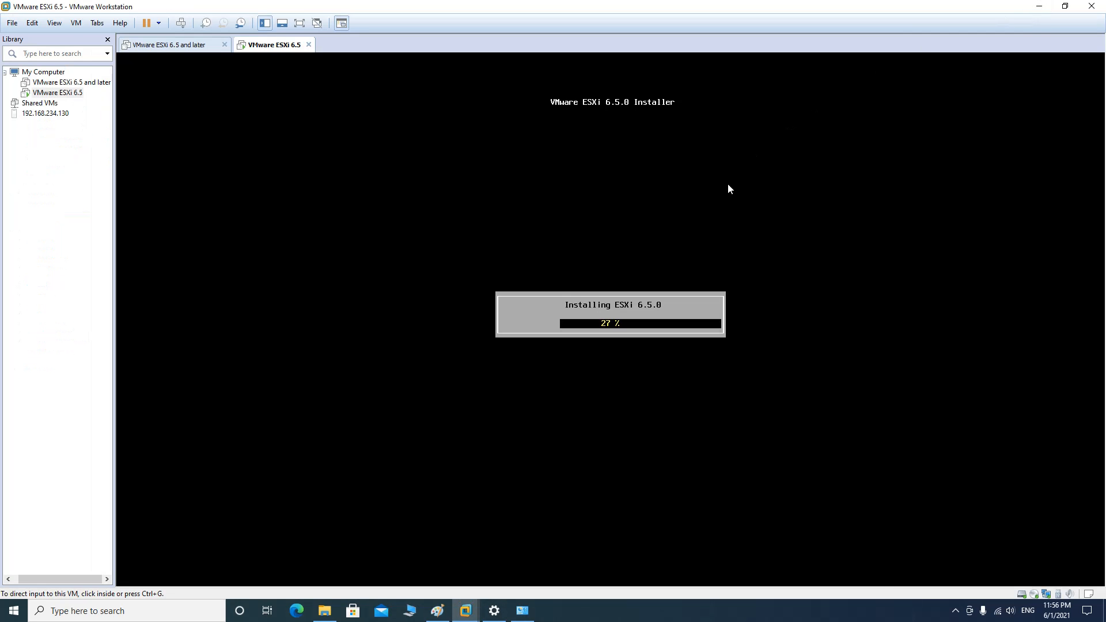
Let the ESXi 6.5.0 installer finish inside the VM until the Installation Complete screen appears
{"action": "left_click", "coordinate": [707, 217]}
{"action": "key", "text": "ctrl+alt"}
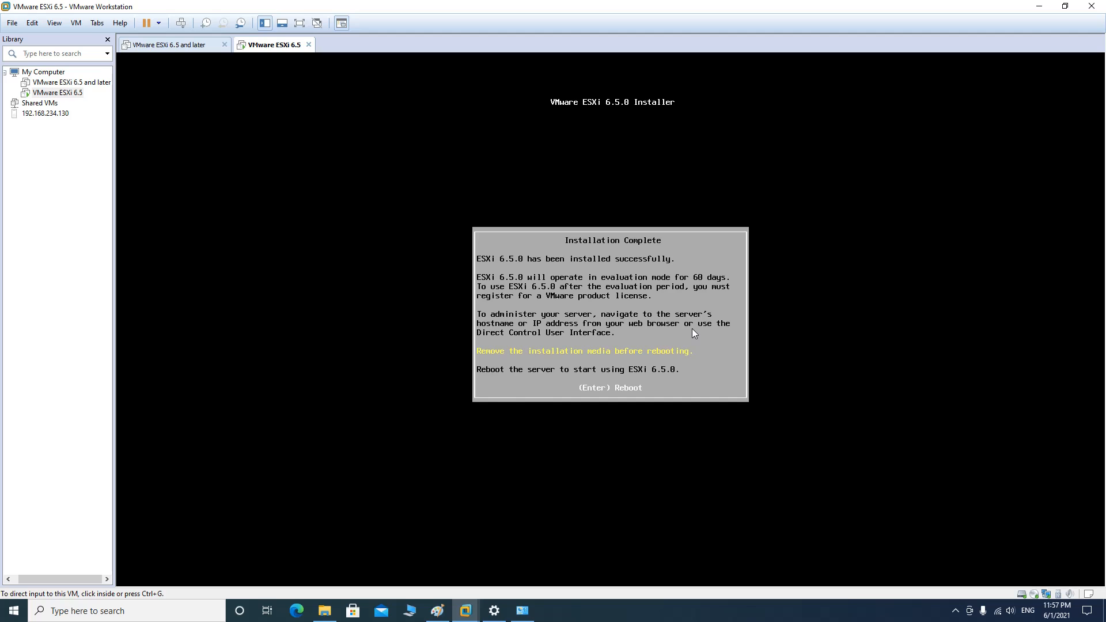
Reboot the ESXi server and wait for its console to show 192.168.234.128 via DHCP
{"action": "left_click", "coordinate": [694, 333]}
{"action": "key", "text": "Return"}
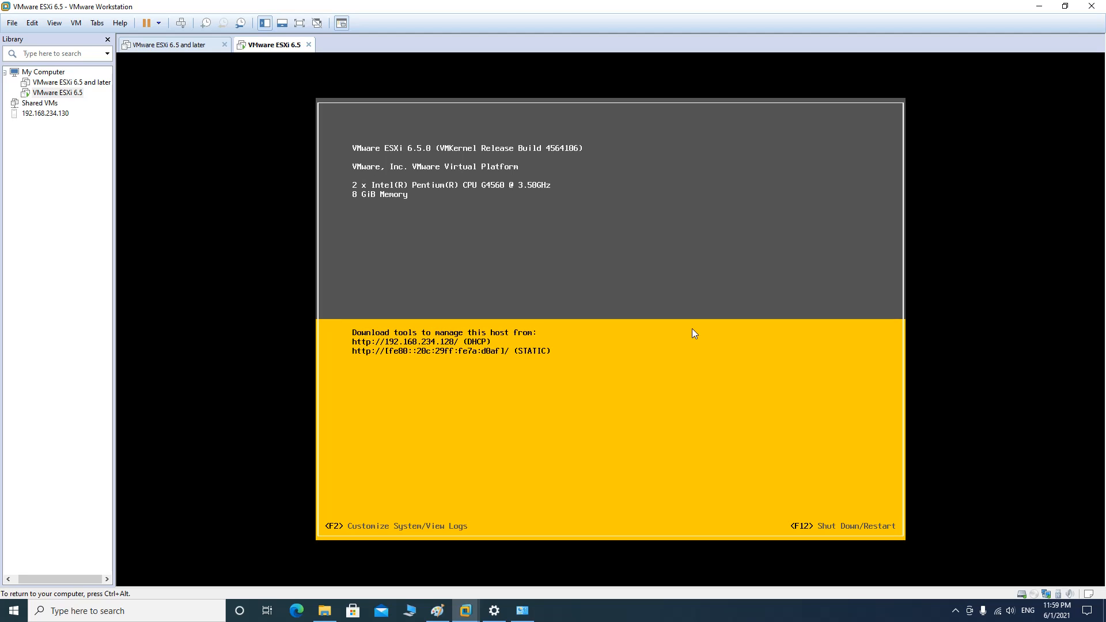
Log in to the ESXi console with F2 as root using the root password
{"action": "key", "text": "F2"}
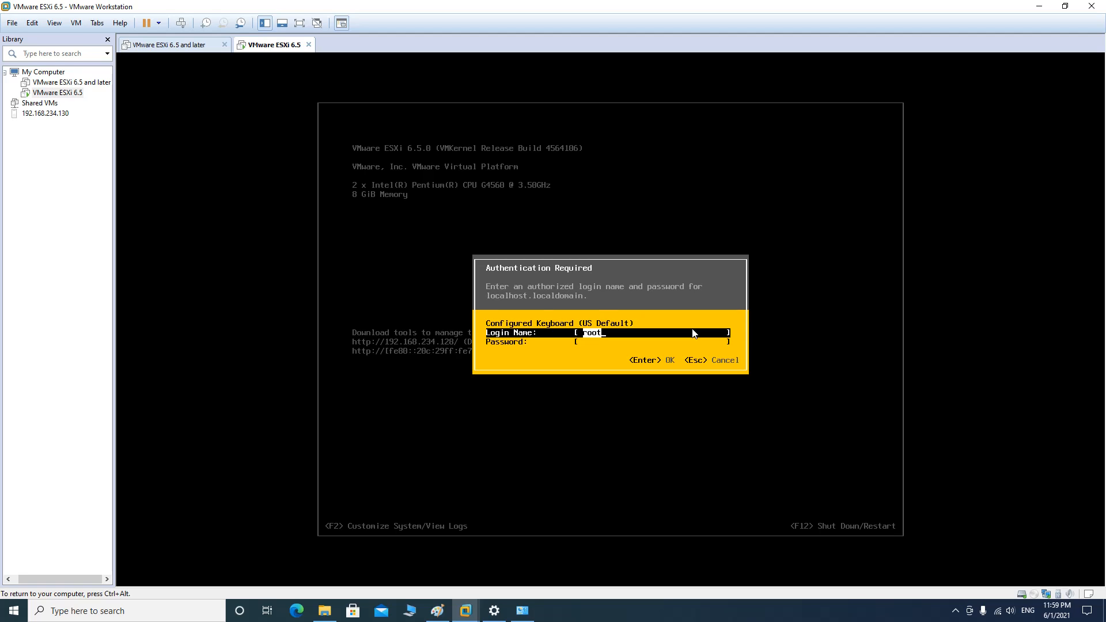
{"action": "key", "text": "Tab"}
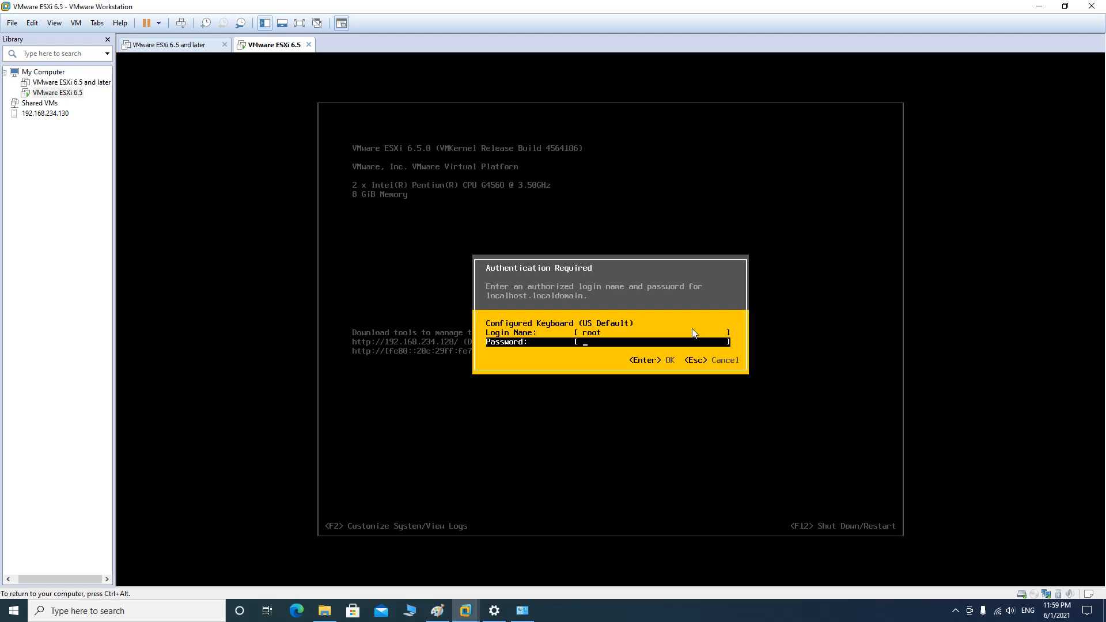
{"action": "type", "text": "********"}
{"action": "key", "text": "Return"}
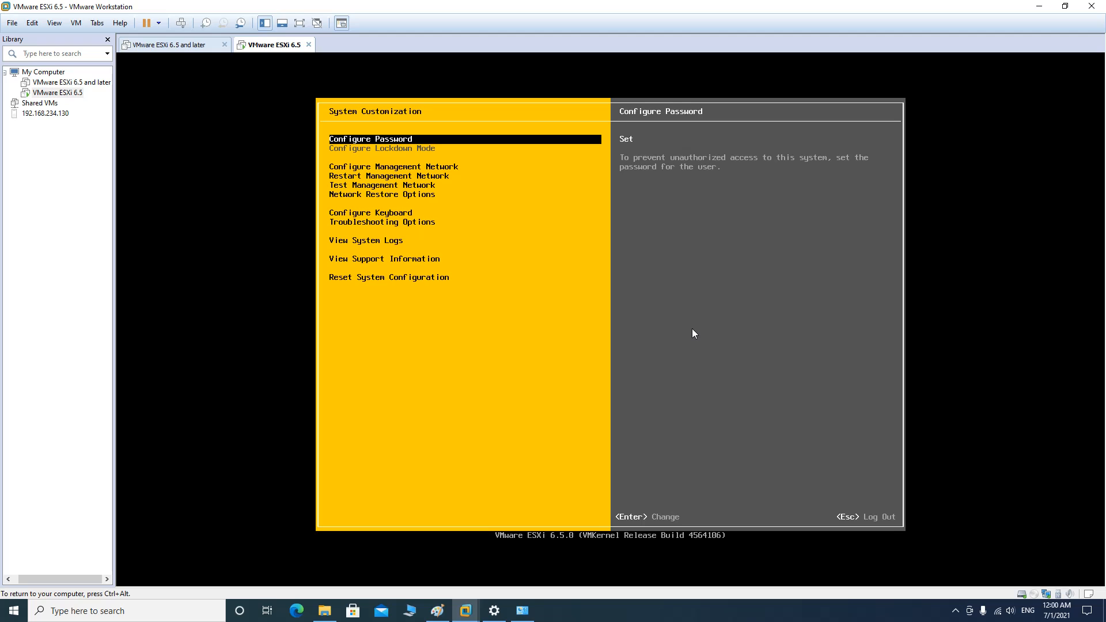
Open Configure Management Network and review IPv4 Configuration's automatic address 192.168.234.128, gateway 192.168.234.2
{"action": "key", "text": "Down"}
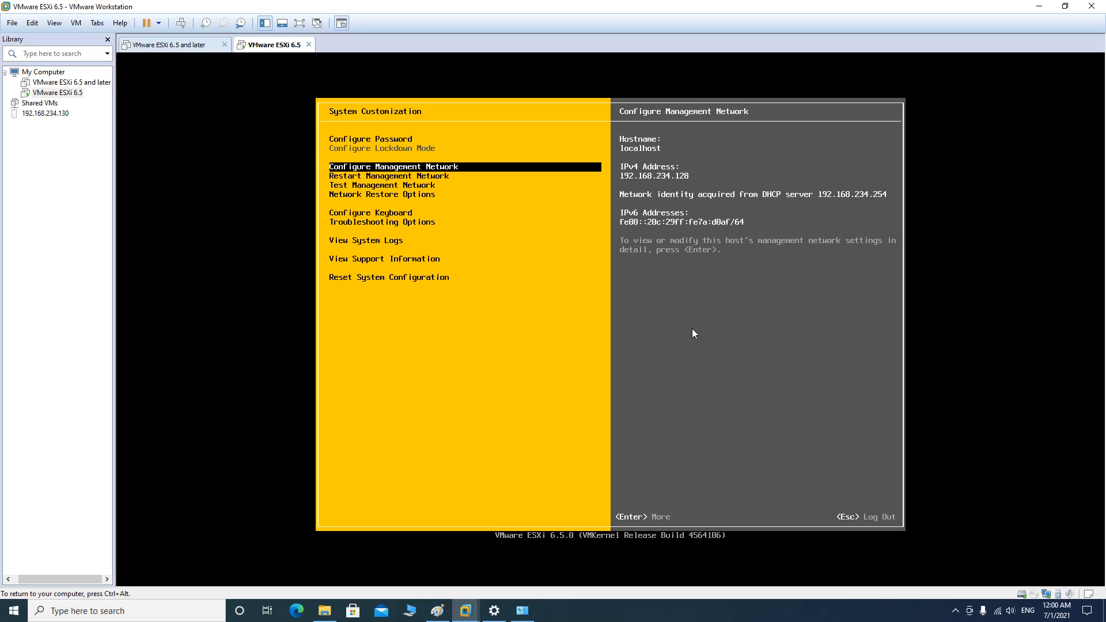
{"action": "key", "text": "Down"}
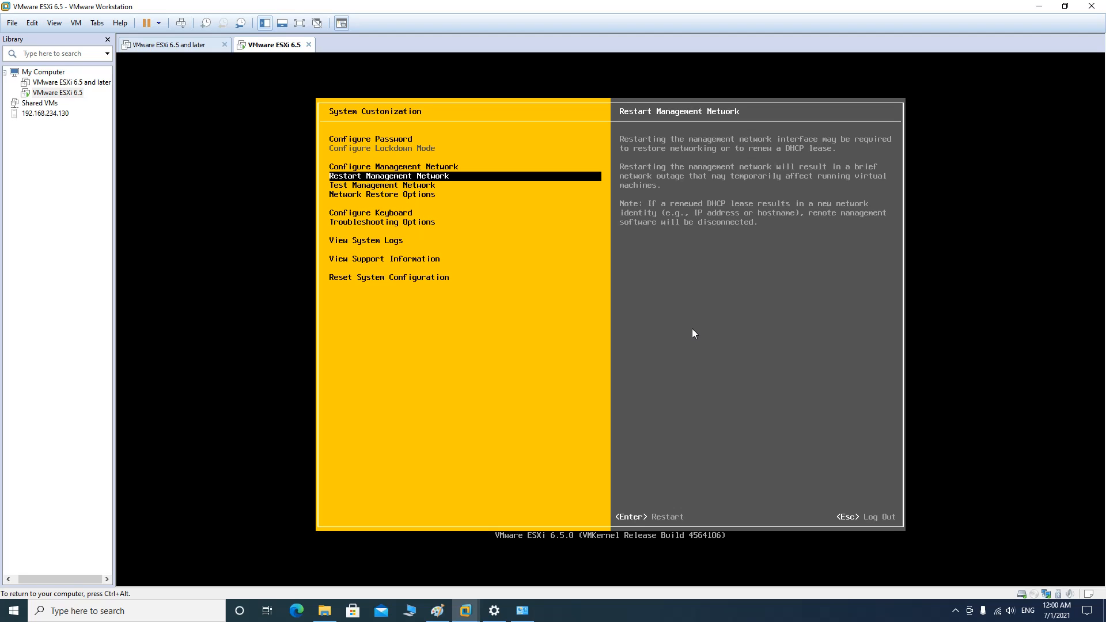
{"action": "key", "text": "Up"}
{"action": "key", "text": "Up"}
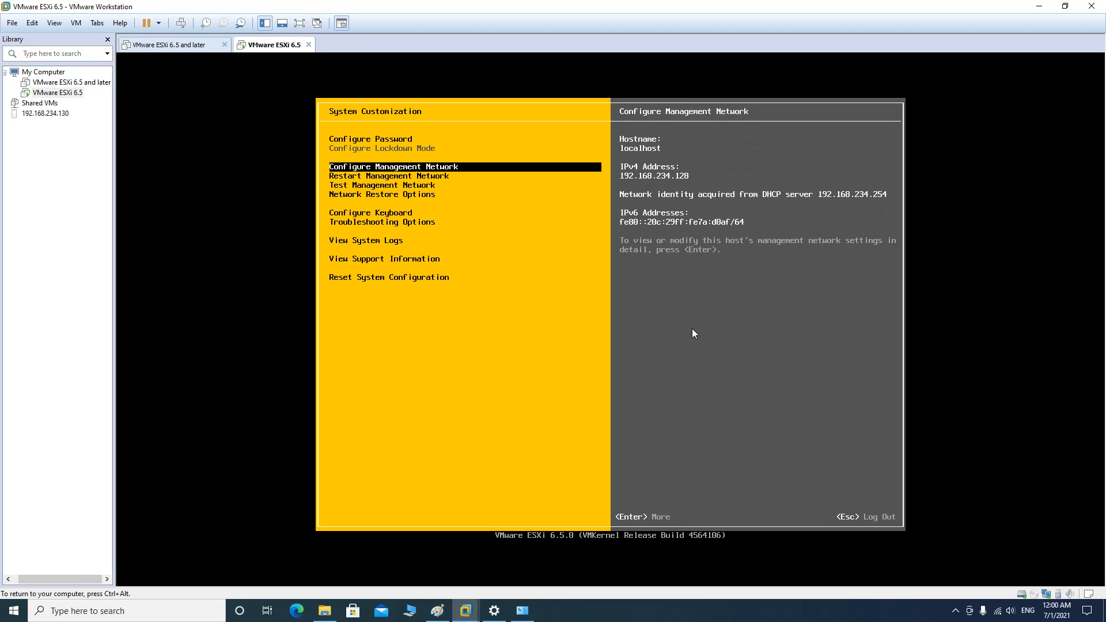
{"action": "key", "text": "Down"}
{"action": "key", "text": "Down"}
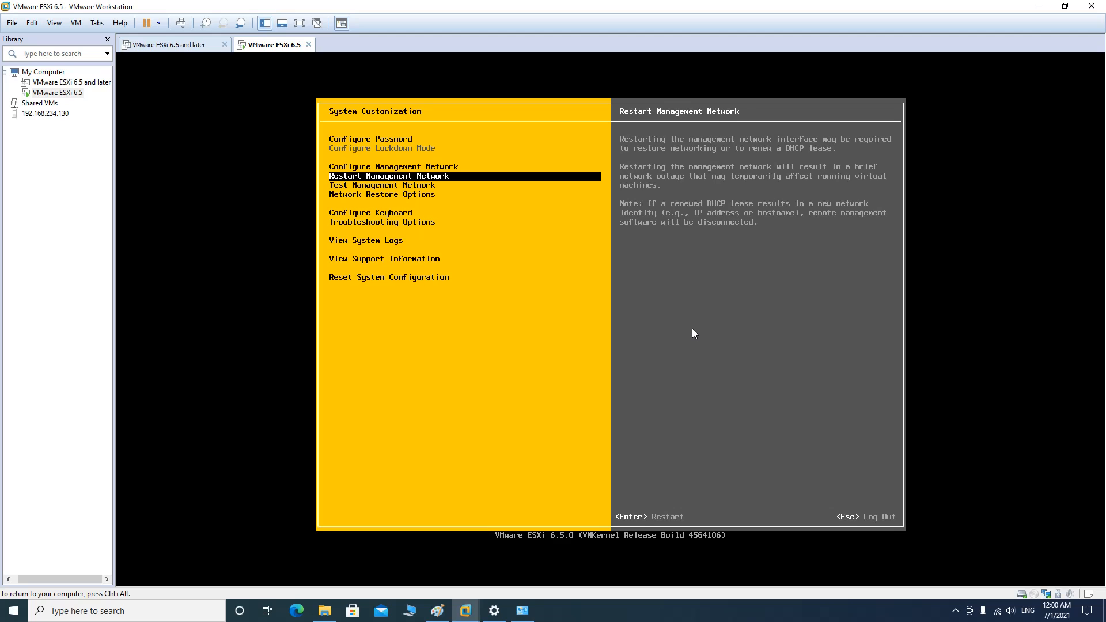
{"action": "key", "text": "Up"}
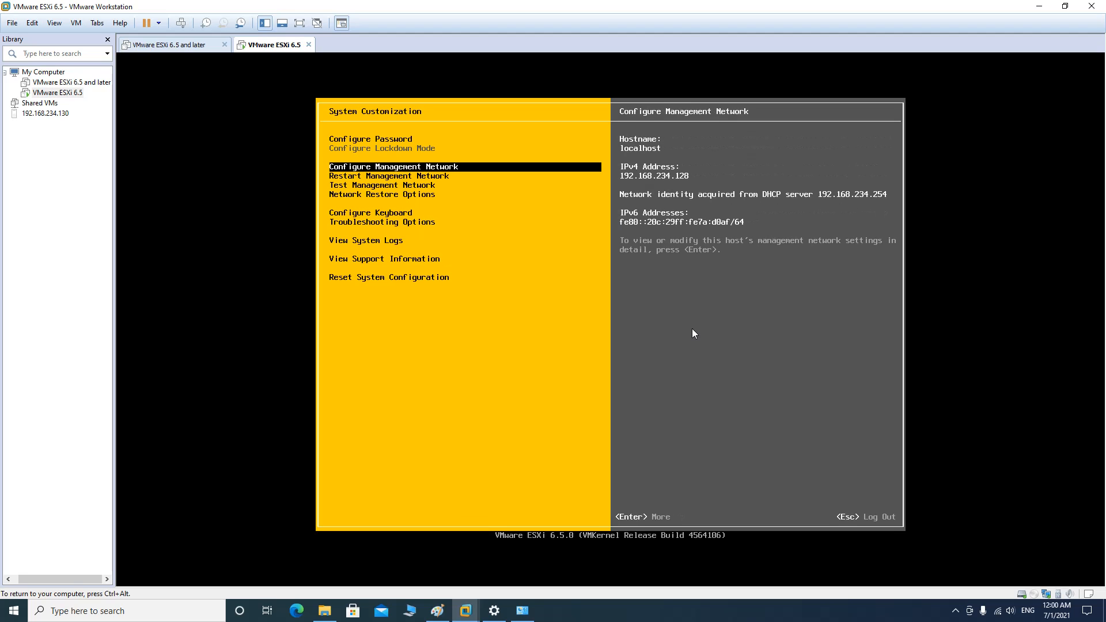
{"action": "key", "text": "Return"}
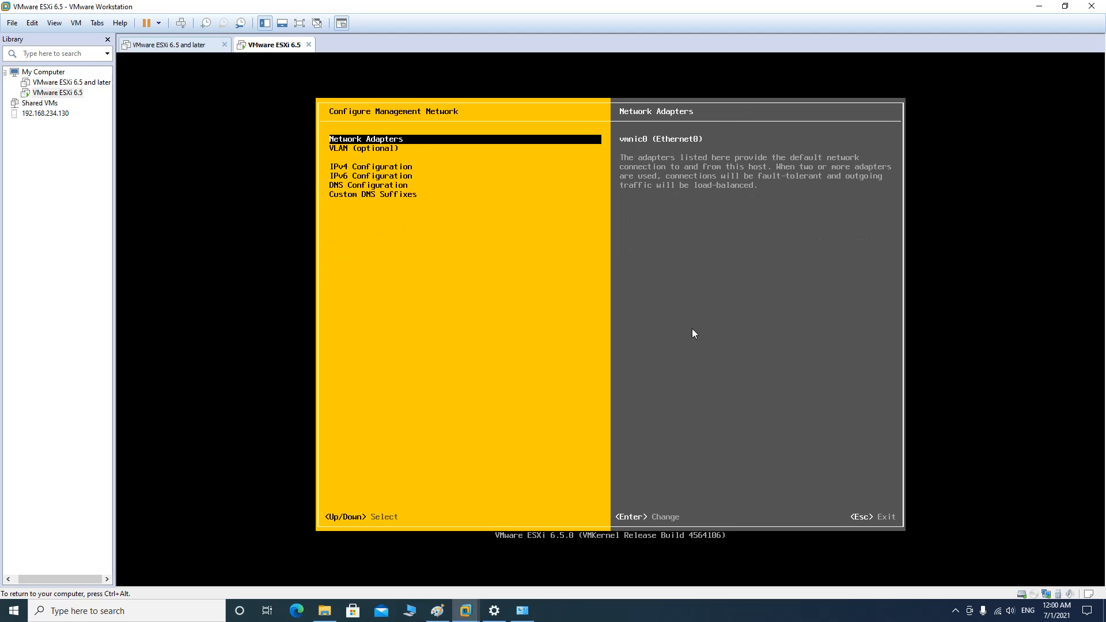
{"action": "key", "text": "Down"}
{"action": "key", "text": "Down"}
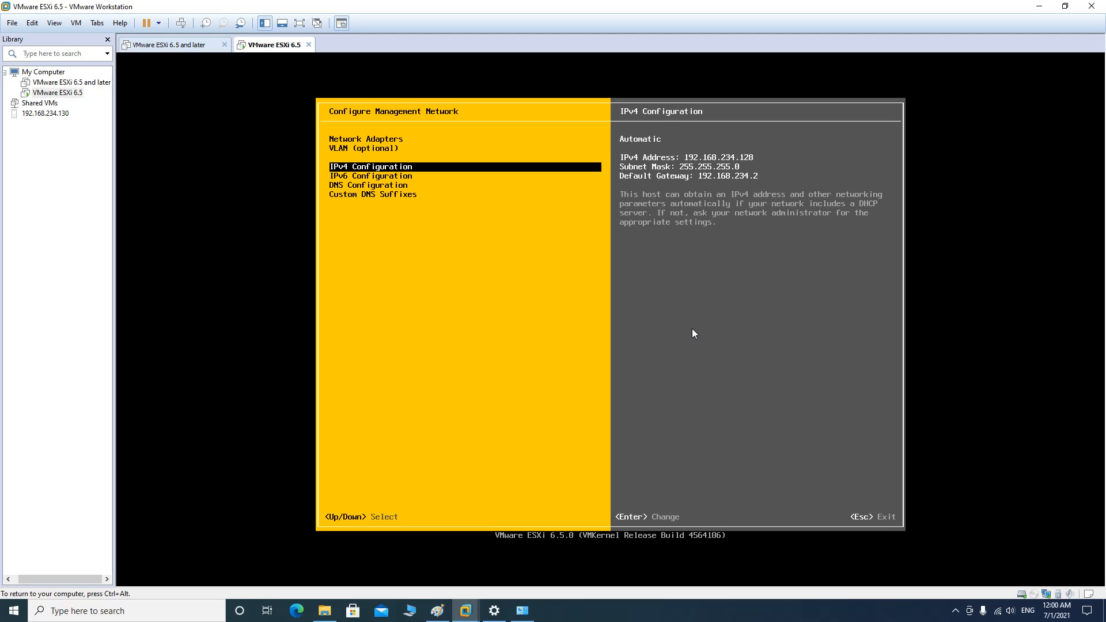
{"action": "key", "text": "ctrl+alt"}
{"action": "left_click", "coordinate": [138, 612]}
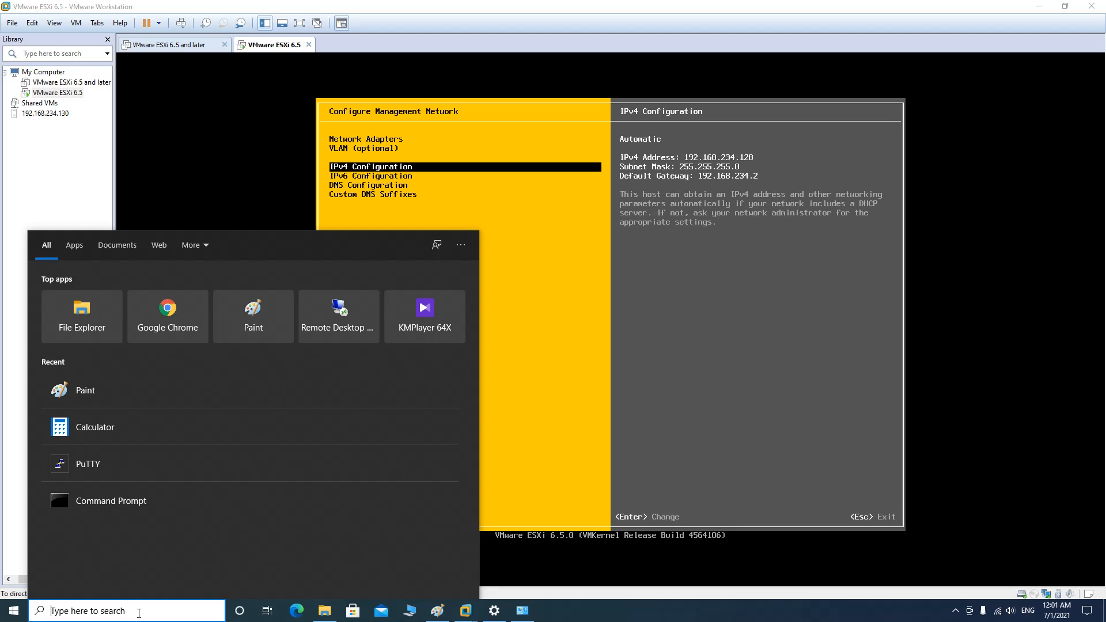
Launch Command Prompt as administrator from a Start search for cmd and move it beside the ESXi console
{"action": "left_click", "coordinate": [25, 613]}
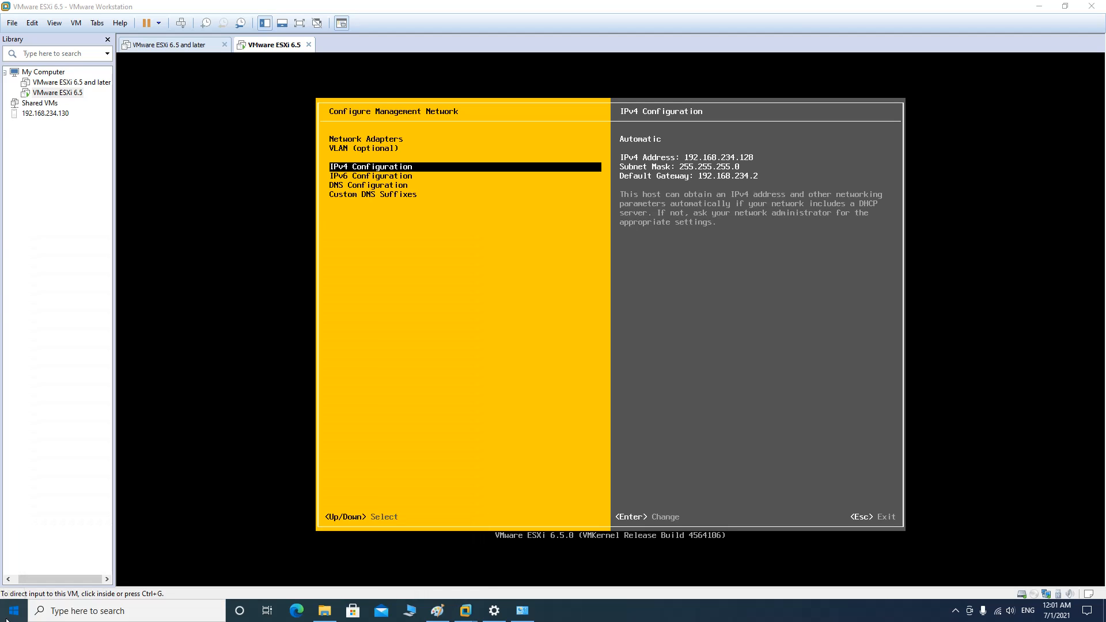
{"action": "left_click", "coordinate": [66, 610]}
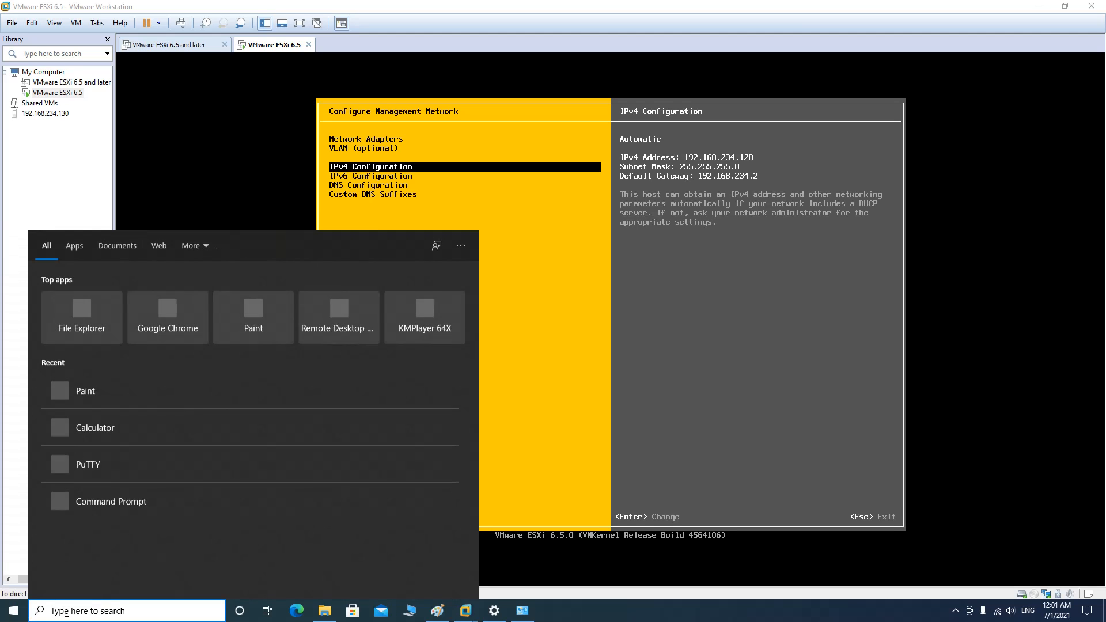
{"action": "type", "text": "cmd"}
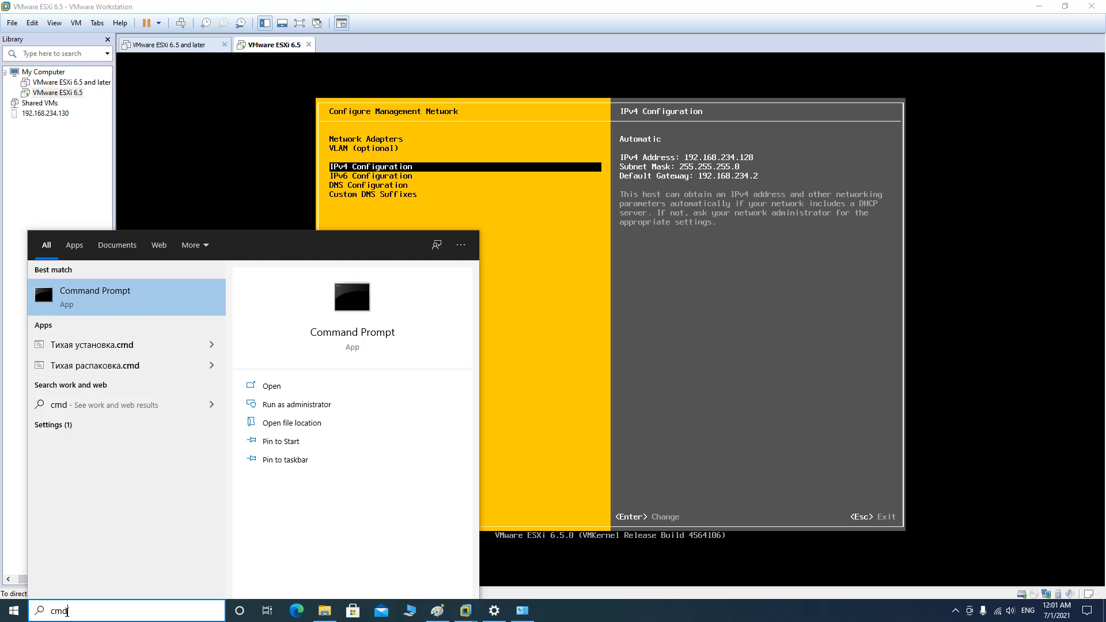
{"action": "right_click", "coordinate": [118, 307]}
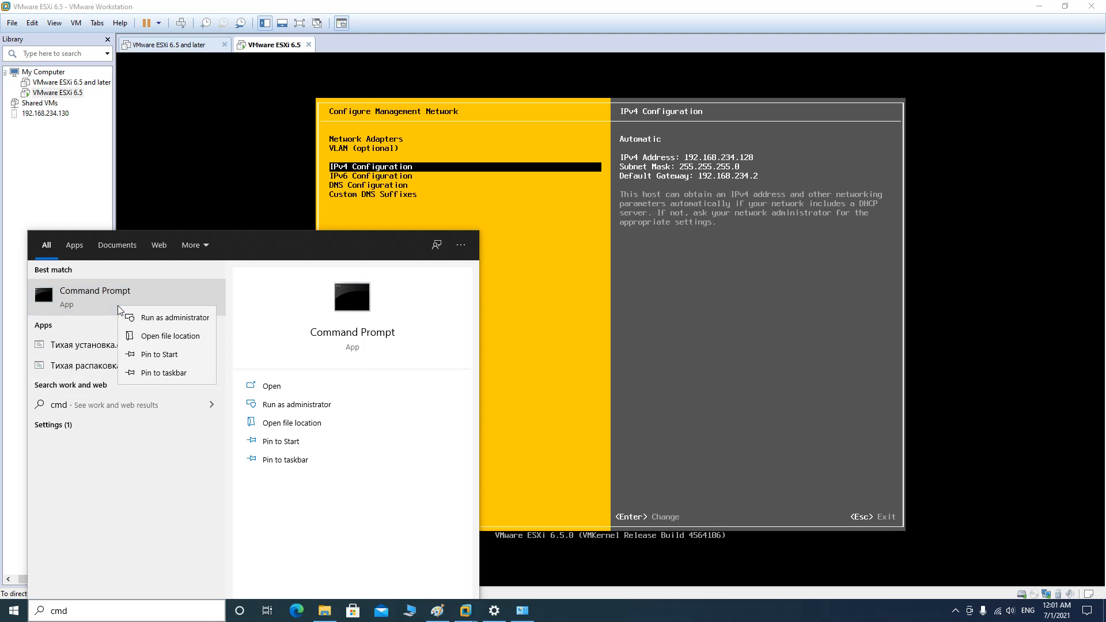
{"action": "left_click", "coordinate": [150, 318]}
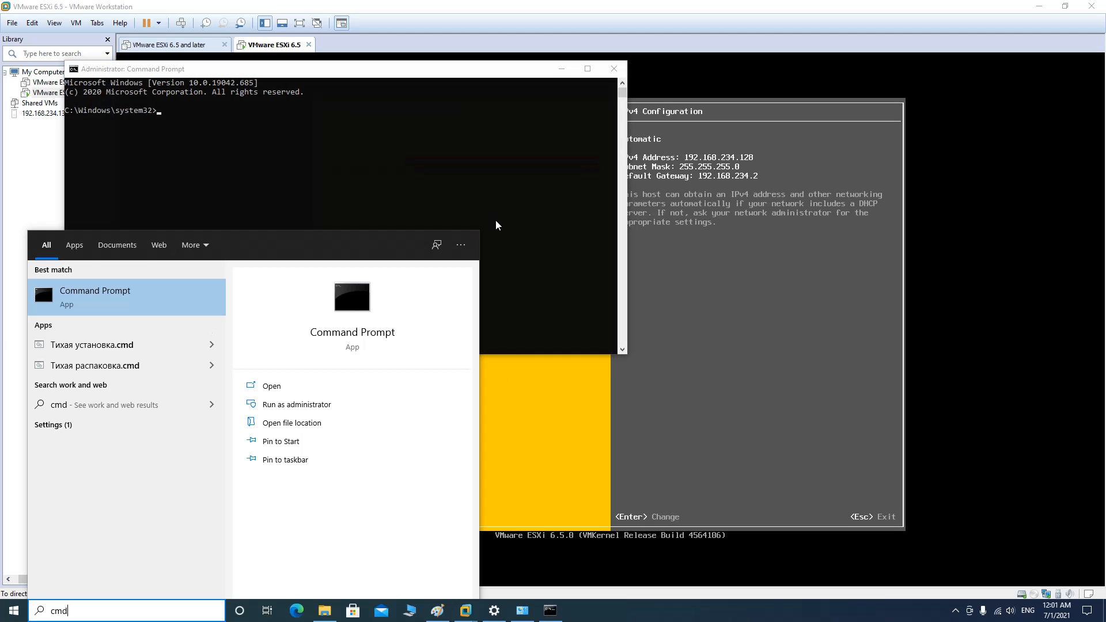
{"action": "left_click", "coordinate": [495, 184]}
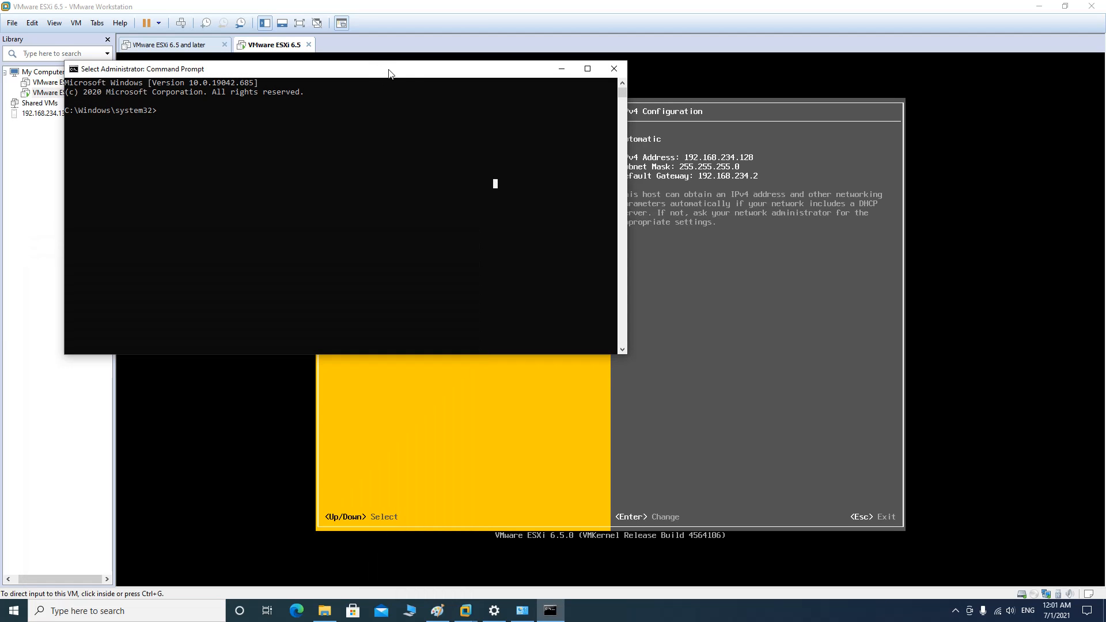
{"action": "left_click_drag", "start_coordinate": [389, 73], "coordinate": [641, 265]}
{"action": "left_click", "coordinate": [584, 311]}
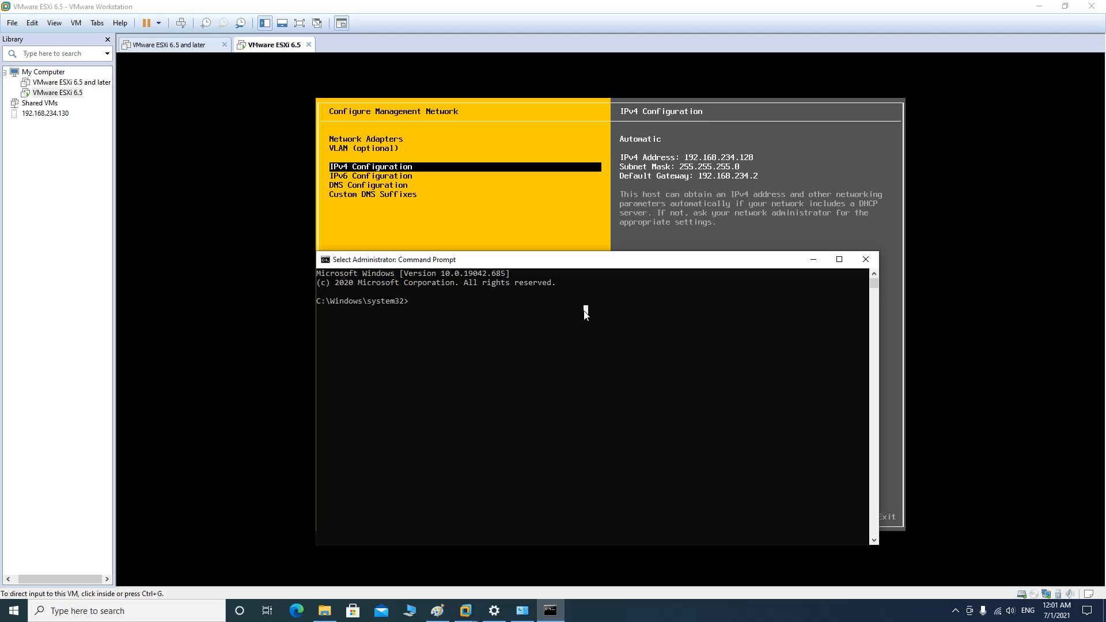
Run ipconfig /all and find the VMnet8 adapter at 192.168.234.1, mask 255.255.255.0
{"action": "type", "text": "ipconfig"}
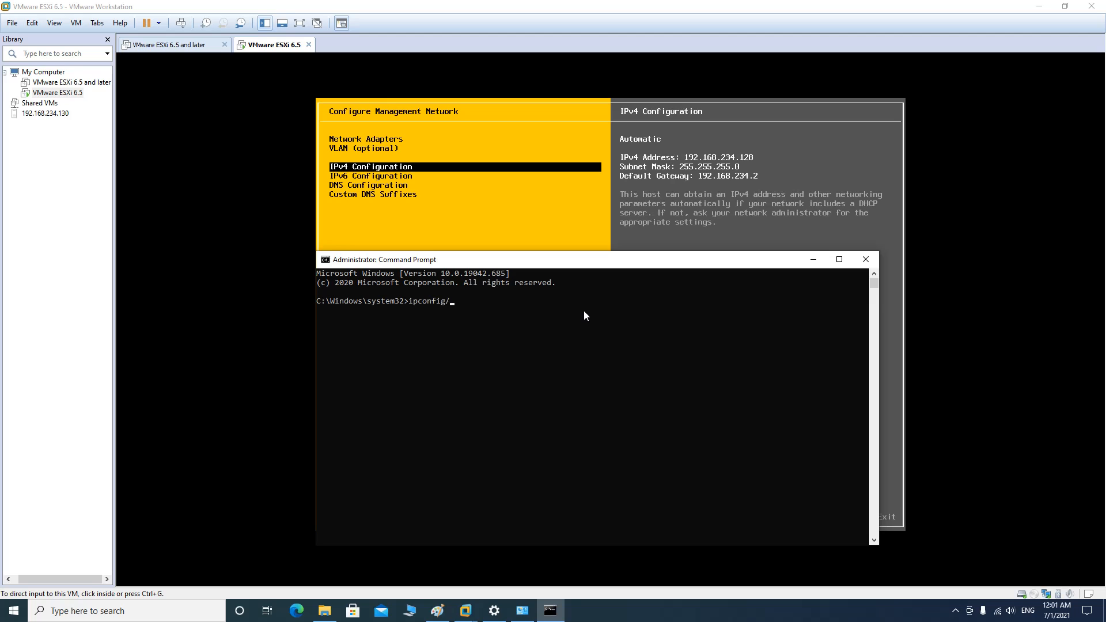
{"action": "type", "text": "/all"}
{"action": "key", "text": "Return"}
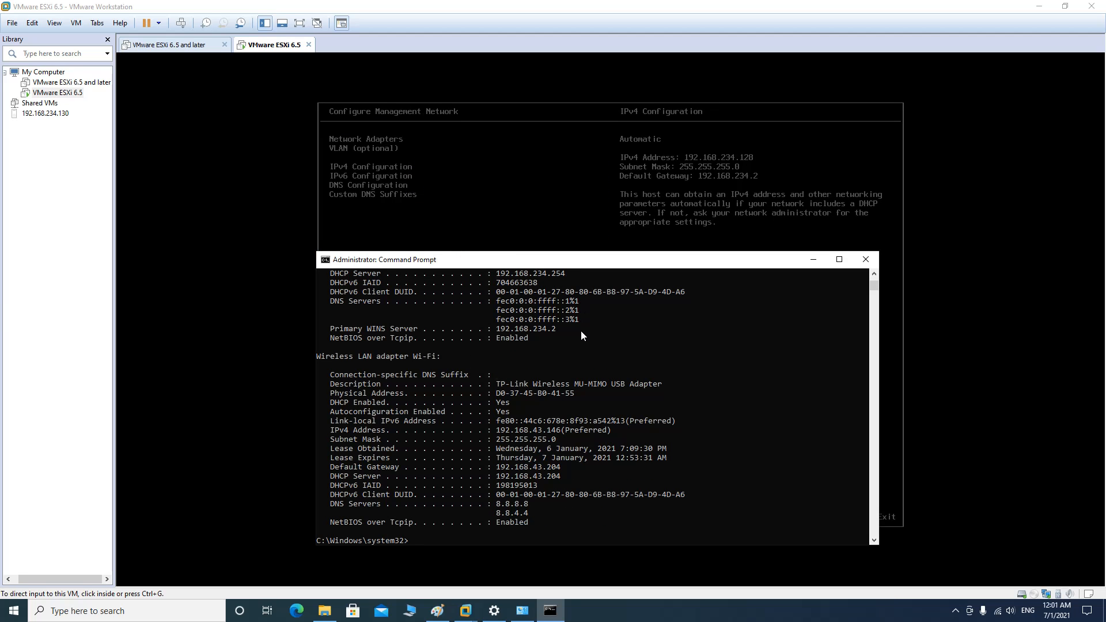
{"action": "scroll", "coordinate": [581, 336], "scroll_direction": "up", "scroll_amount": 6}
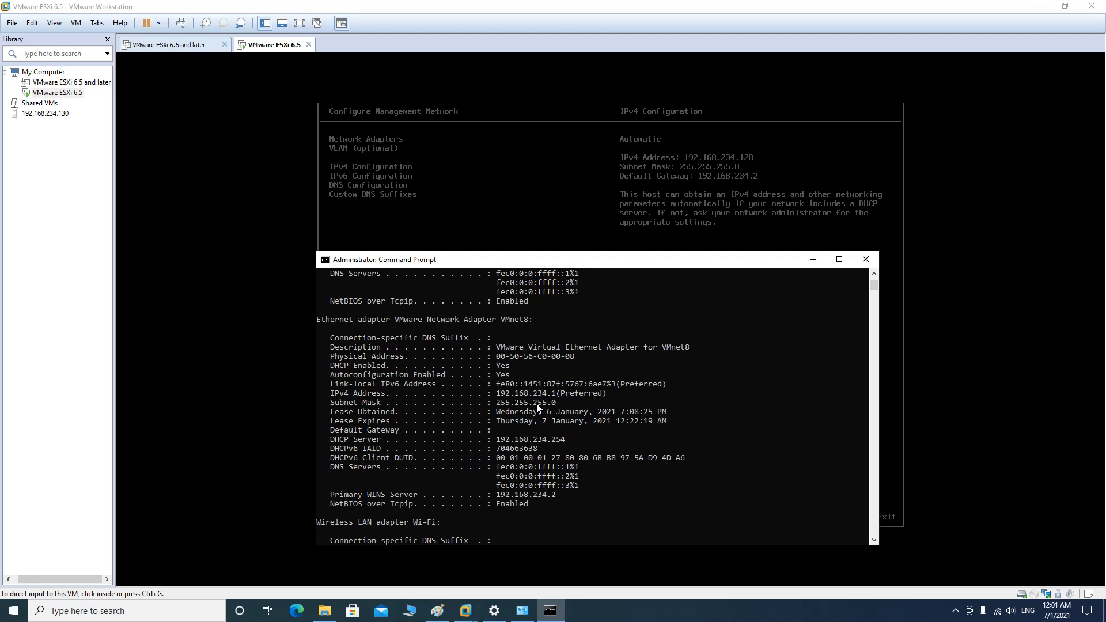
{"action": "scroll", "coordinate": [531, 442], "scroll_direction": "up", "scroll_amount": 5}
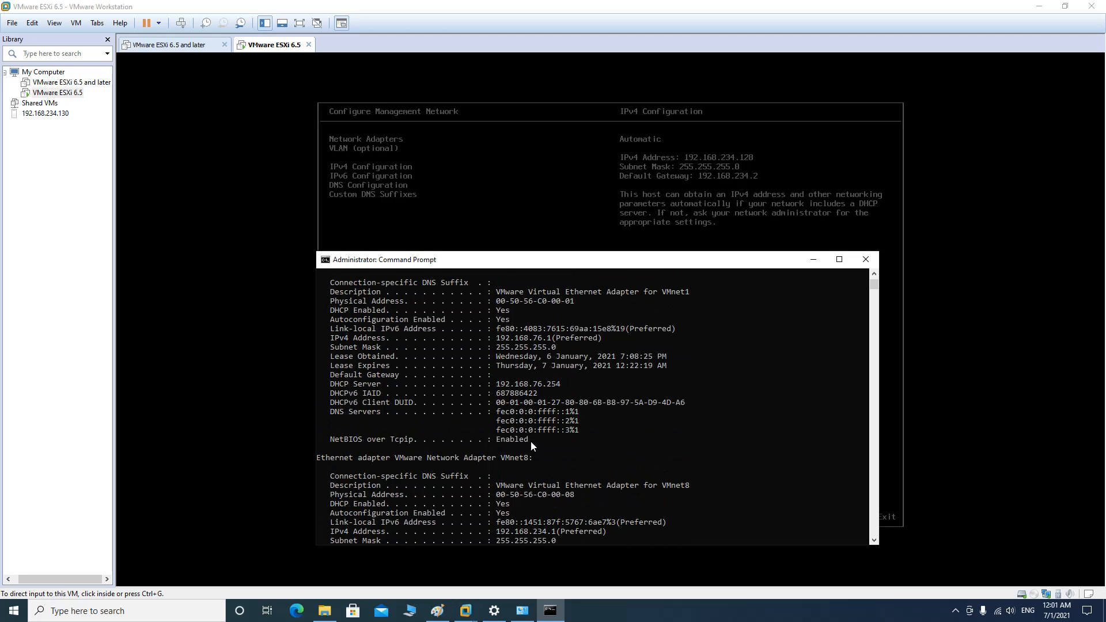
{"action": "scroll", "coordinate": [531, 441], "scroll_direction": "up", "scroll_amount": 1}
{"action": "scroll", "coordinate": [530, 442], "scroll_direction": "up", "scroll_amount": 3}
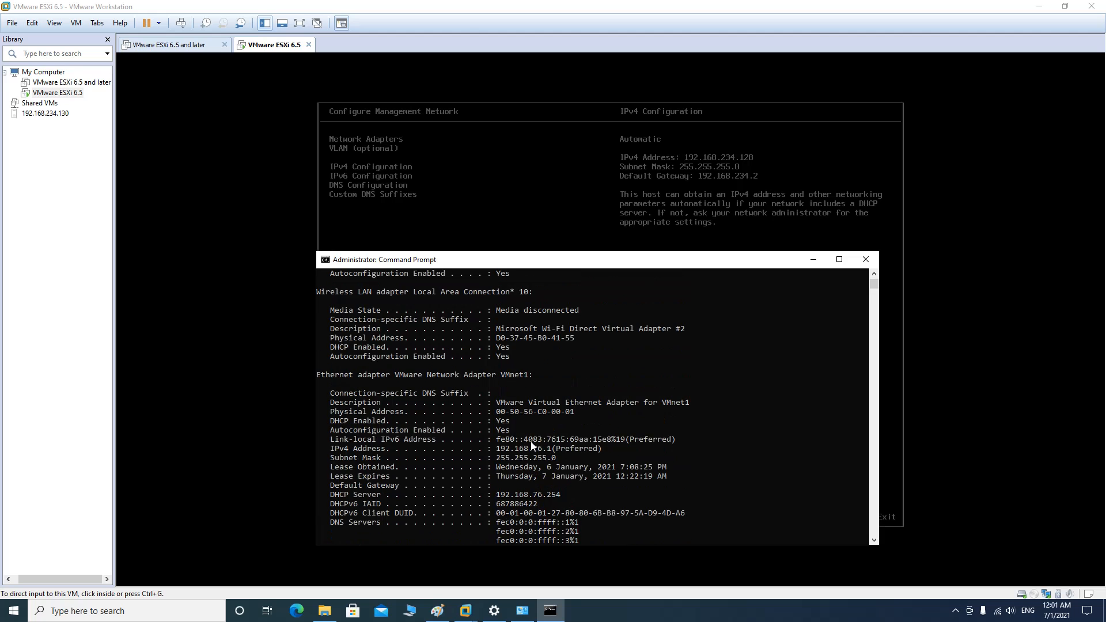
{"action": "scroll", "coordinate": [531, 441], "scroll_direction": "up", "scroll_amount": 4}
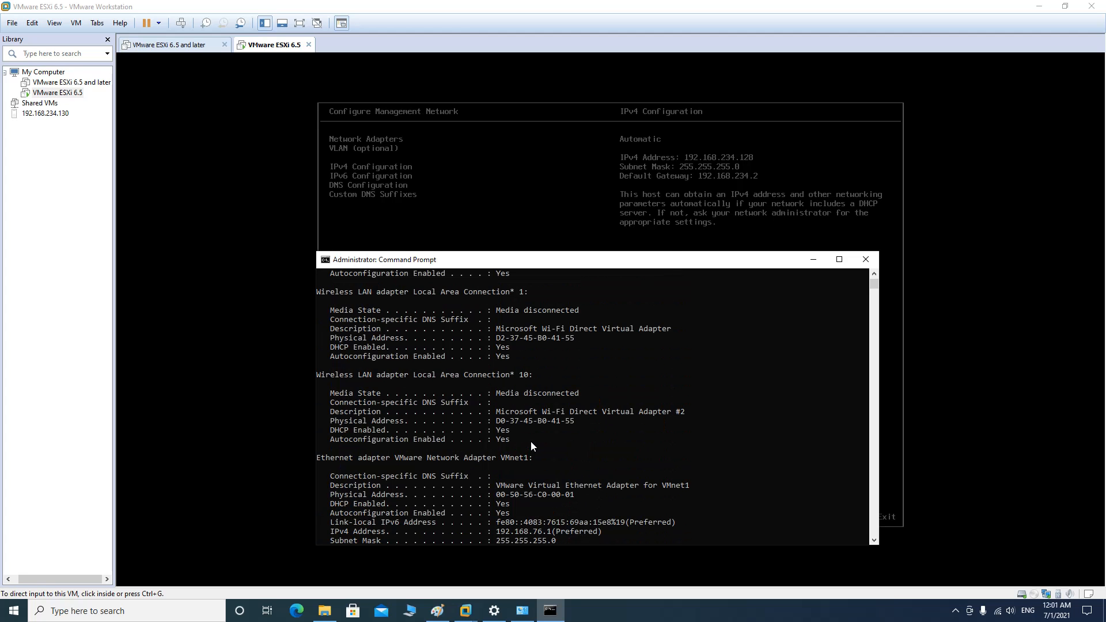
{"action": "scroll", "coordinate": [530, 441], "scroll_direction": "down", "scroll_amount": 4}
{"action": "scroll", "coordinate": [530, 441], "scroll_direction": "down", "scroll_amount": 6}
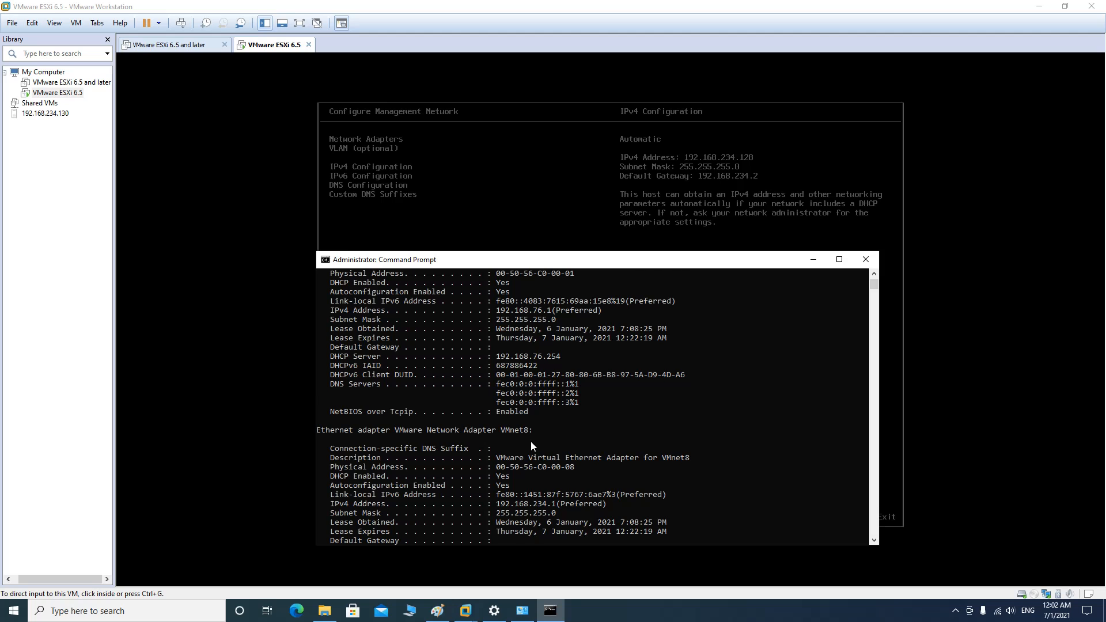
{"action": "scroll", "coordinate": [531, 445], "scroll_direction": "down", "scroll_amount": 1}
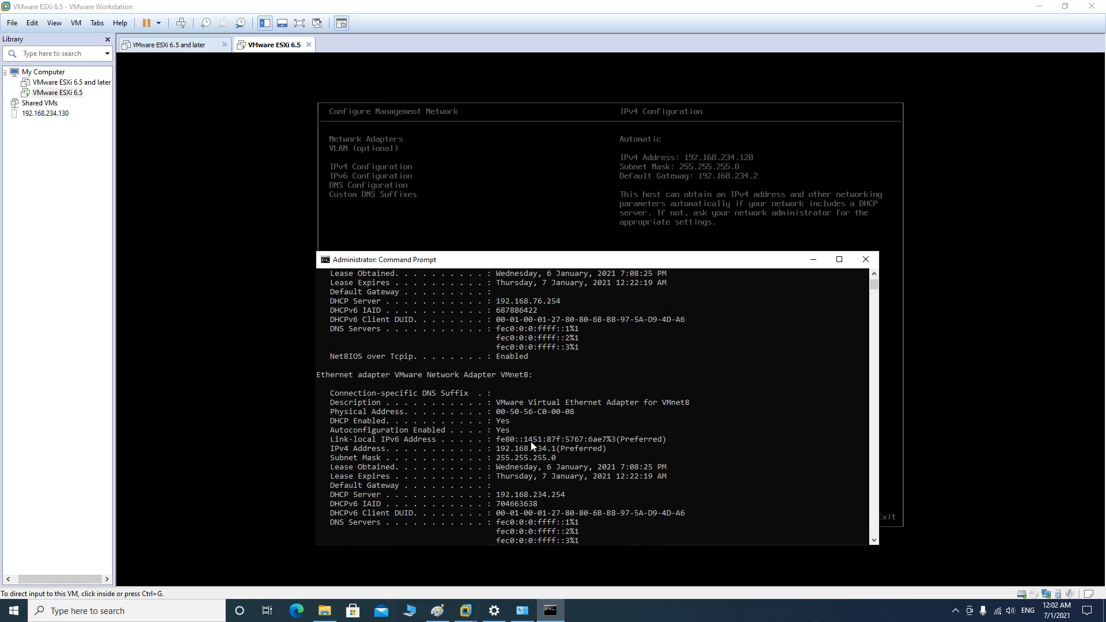
{"action": "scroll", "coordinate": [530, 441], "scroll_direction": "down", "scroll_amount": 3}
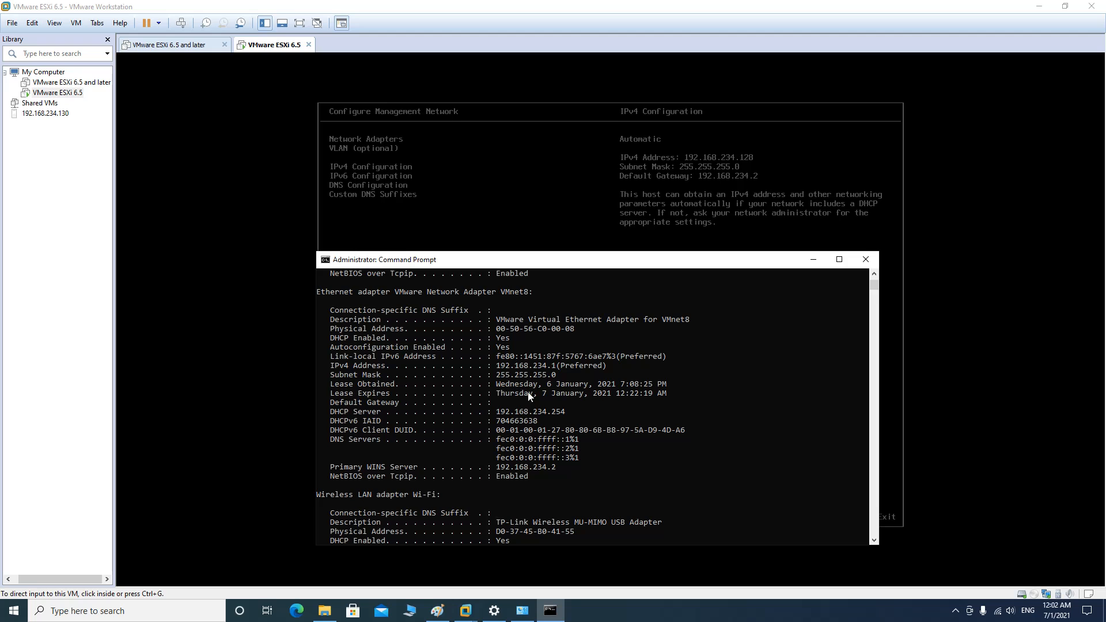
Minimize Command Prompt and open the IPv4 Configuration dialog in the ESXi management network menu
{"action": "left_click", "coordinate": [812, 260]}
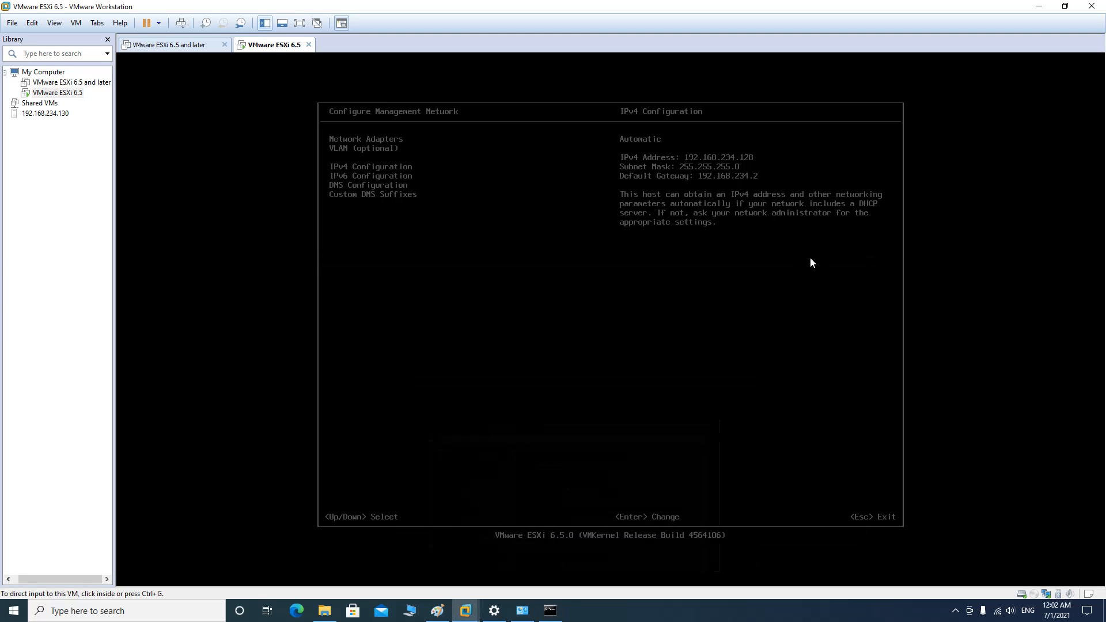
{"action": "left_click", "coordinate": [697, 269]}
{"action": "key", "text": "Up"}
{"action": "key", "text": "Down"}
{"action": "key", "text": "Down"}
{"action": "key", "text": "Up"}
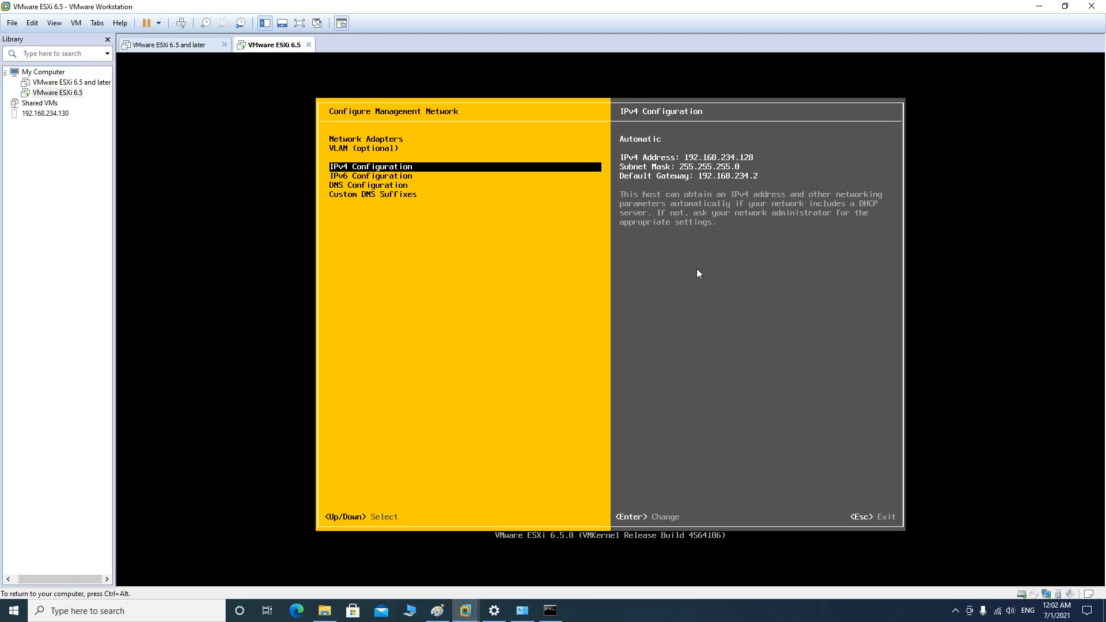
{"action": "key", "text": "Down"}
{"action": "key", "text": "Up"}
{"action": "key", "text": "Return"}
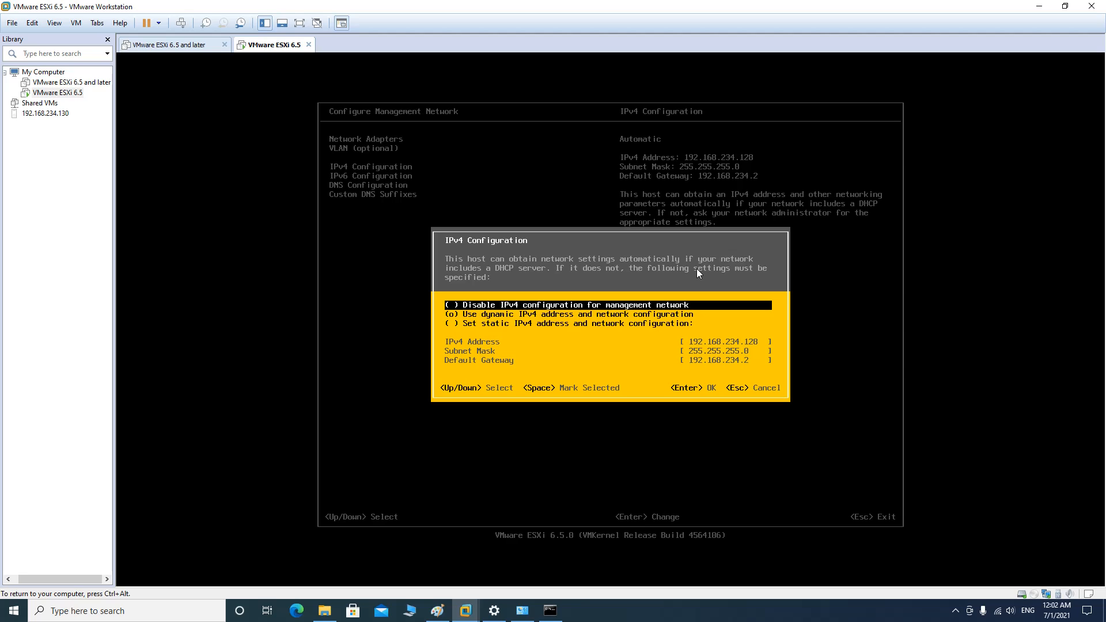
Set static IPv4 addressing: 192.168.234.128, mask 255.255.255.0, gateway 192.168.234.2
{"action": "key", "text": "Down"}
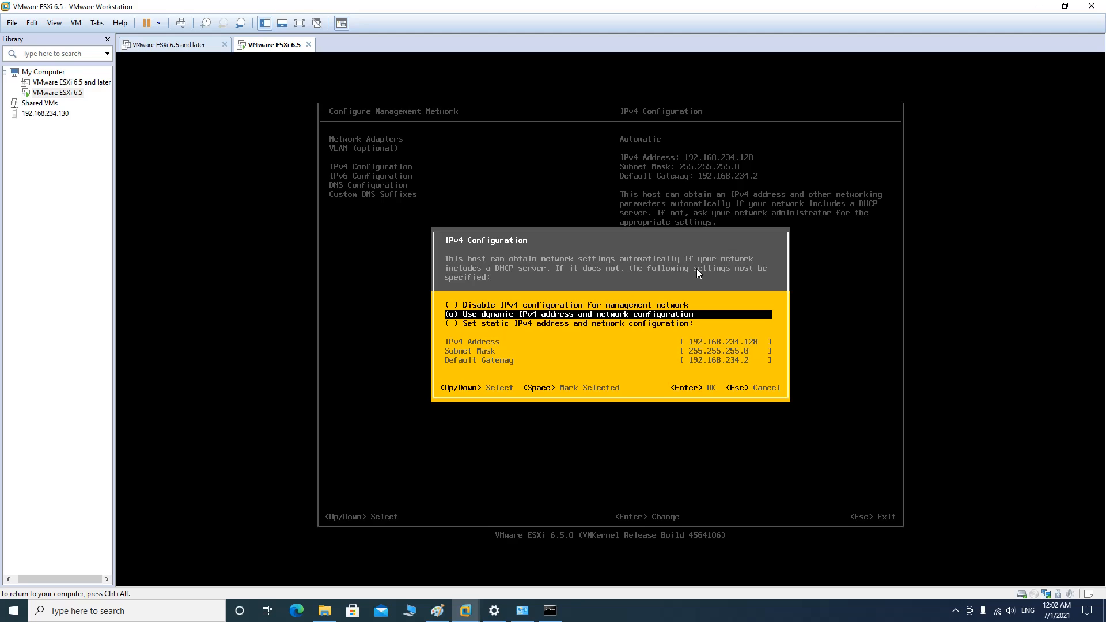
{"action": "key", "text": "Down"}
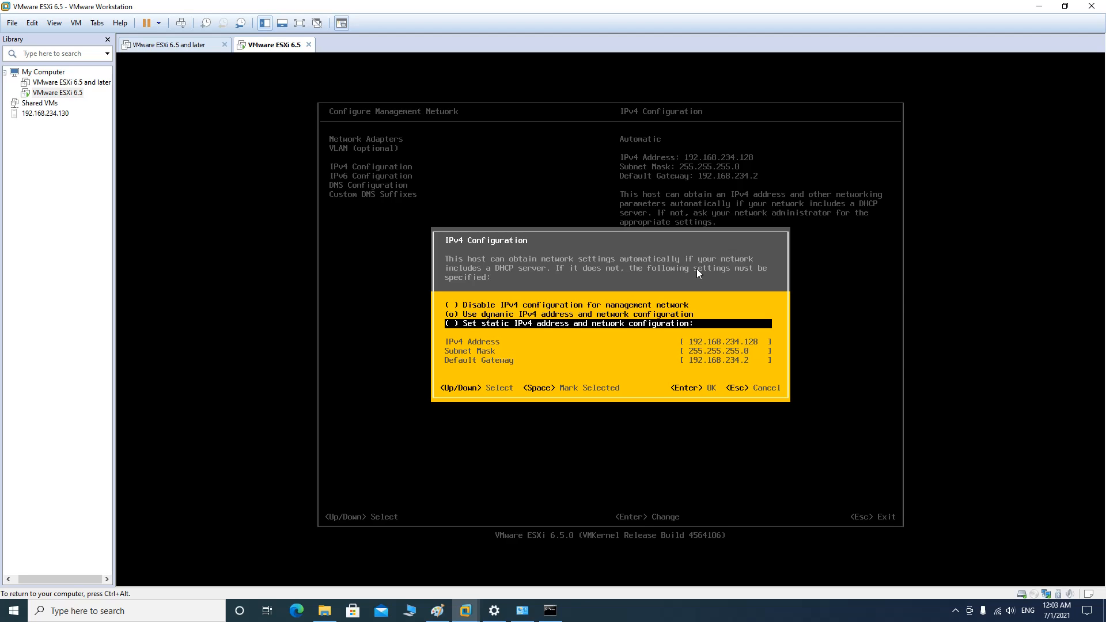
{"action": "key", "text": "space"}
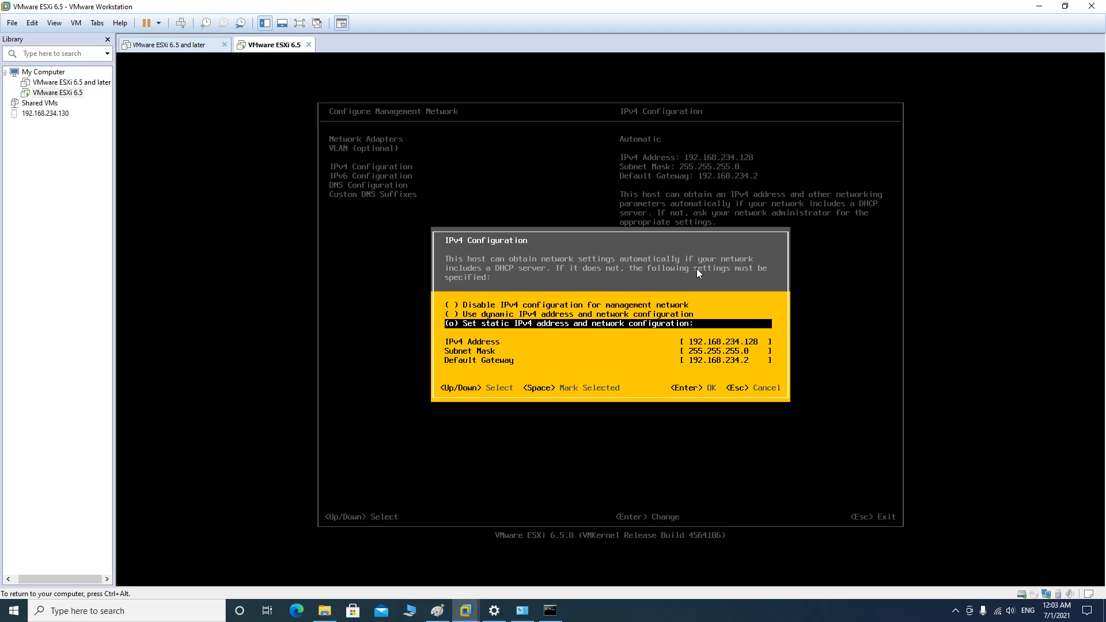
{"action": "key", "text": "Down"}
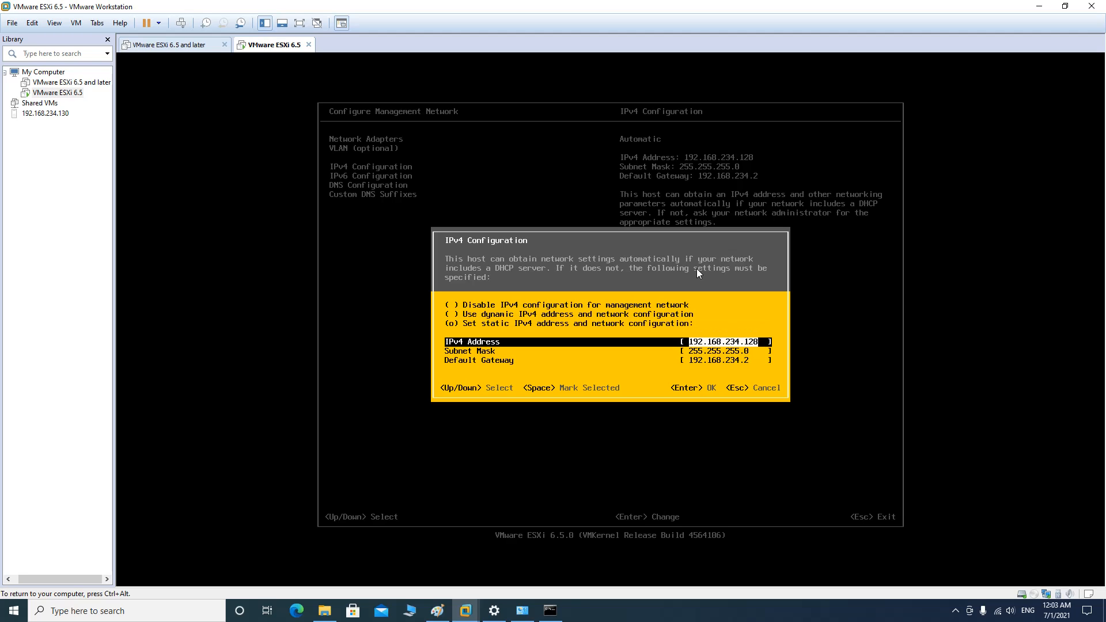
{"action": "key", "text": "Down"}
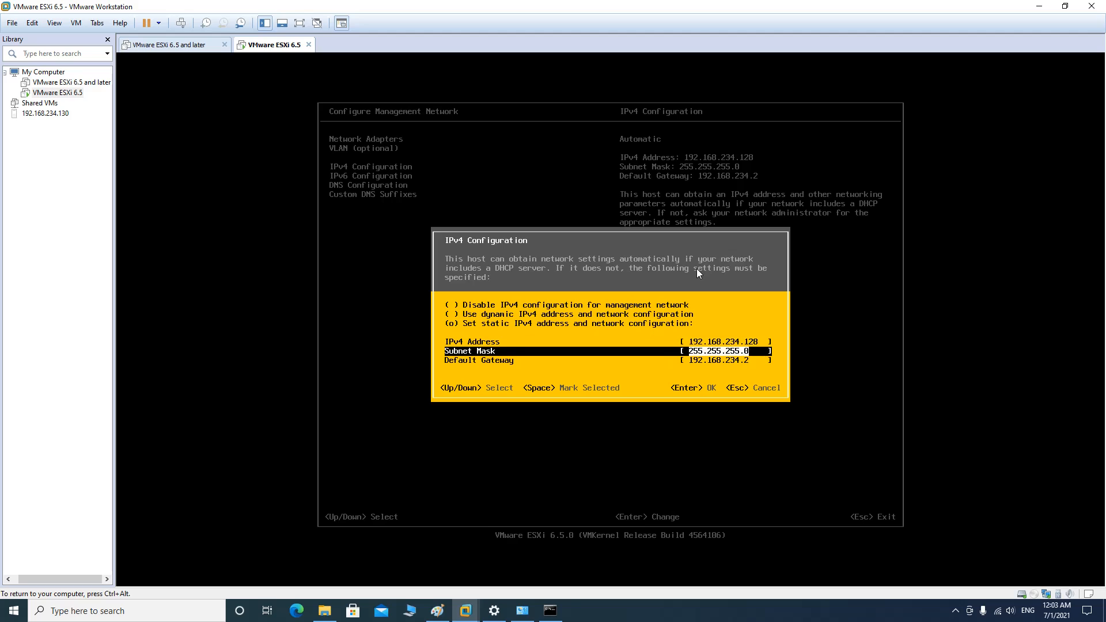
{"action": "key", "text": "Up"}
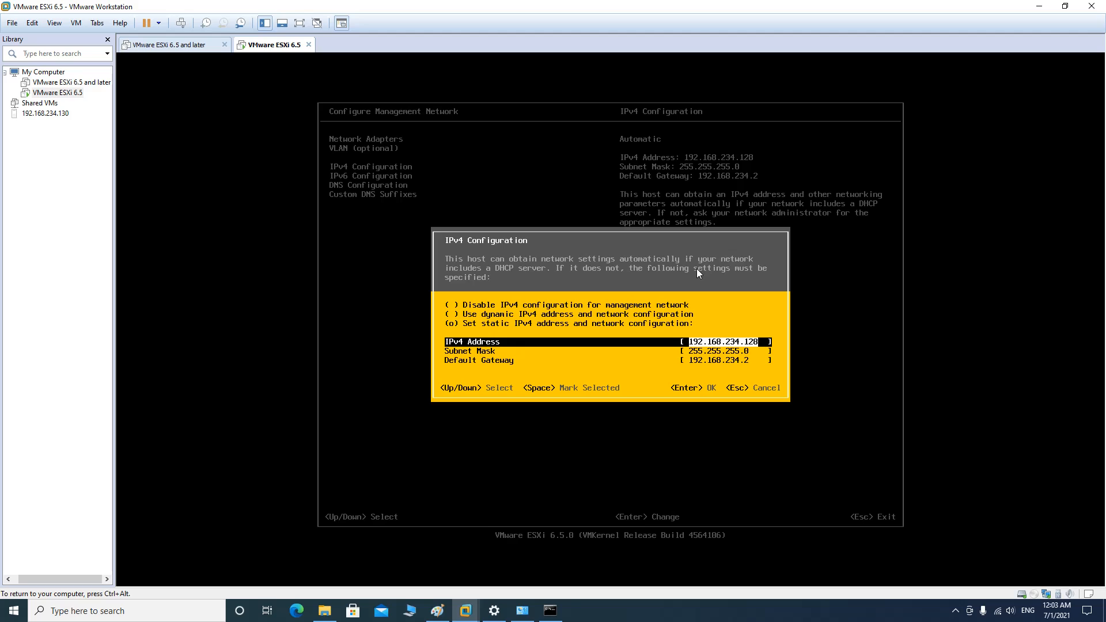
{"action": "key", "text": "Down"}
{"action": "key", "text": "Down"}
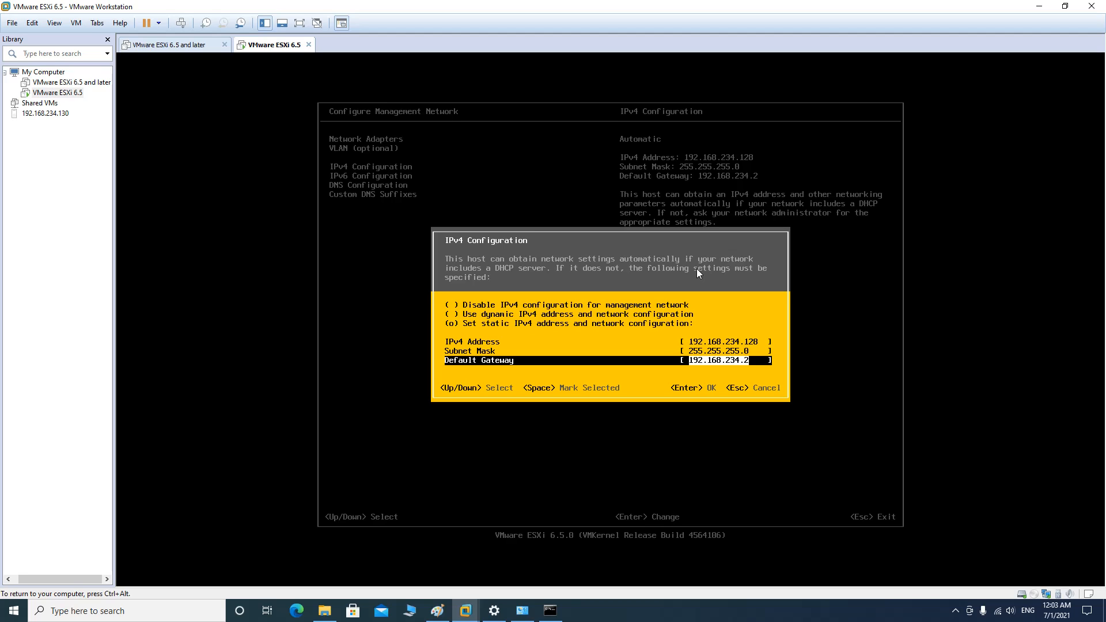
{"action": "key", "text": "Return"}
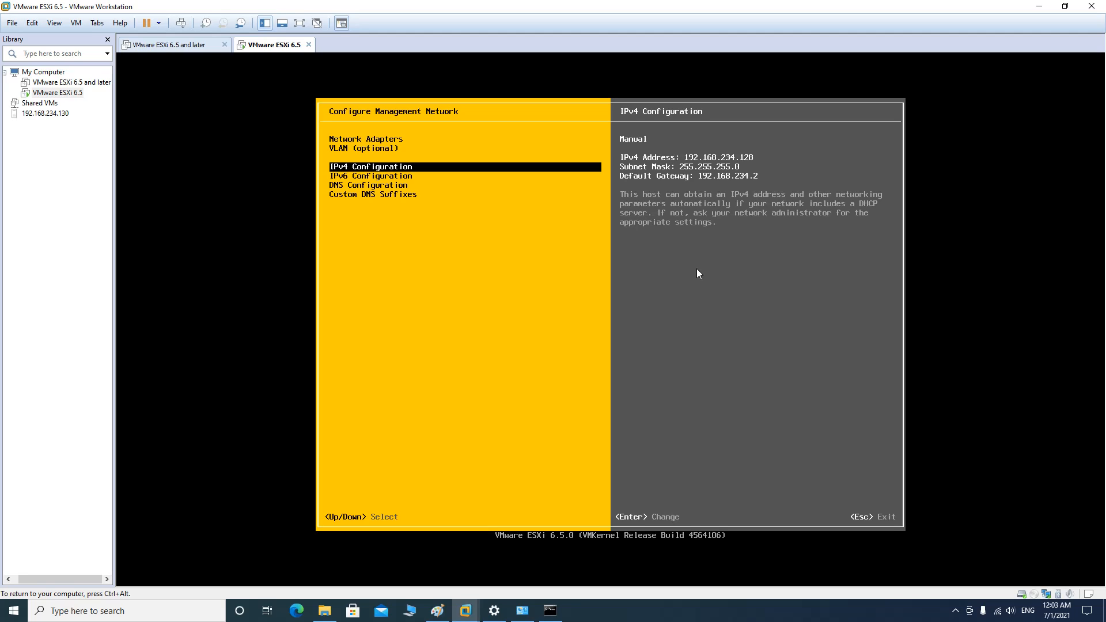
Apply the static IP changes with Y, restarting the management network, and return to System Customization
{"action": "key", "text": "Escape"}
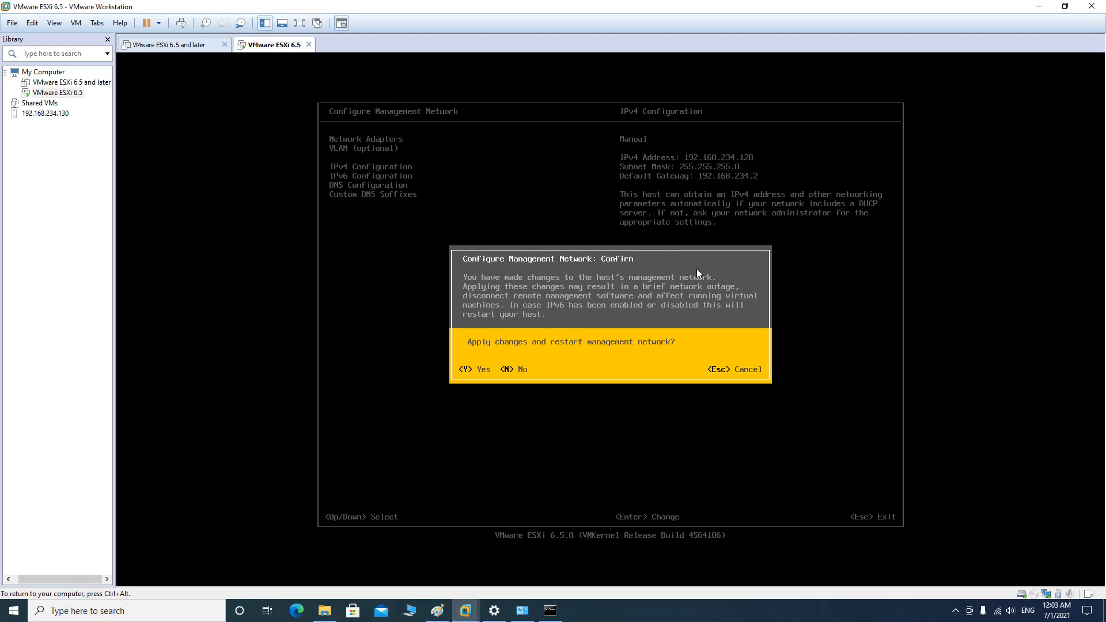
{"action": "key", "text": "y"}
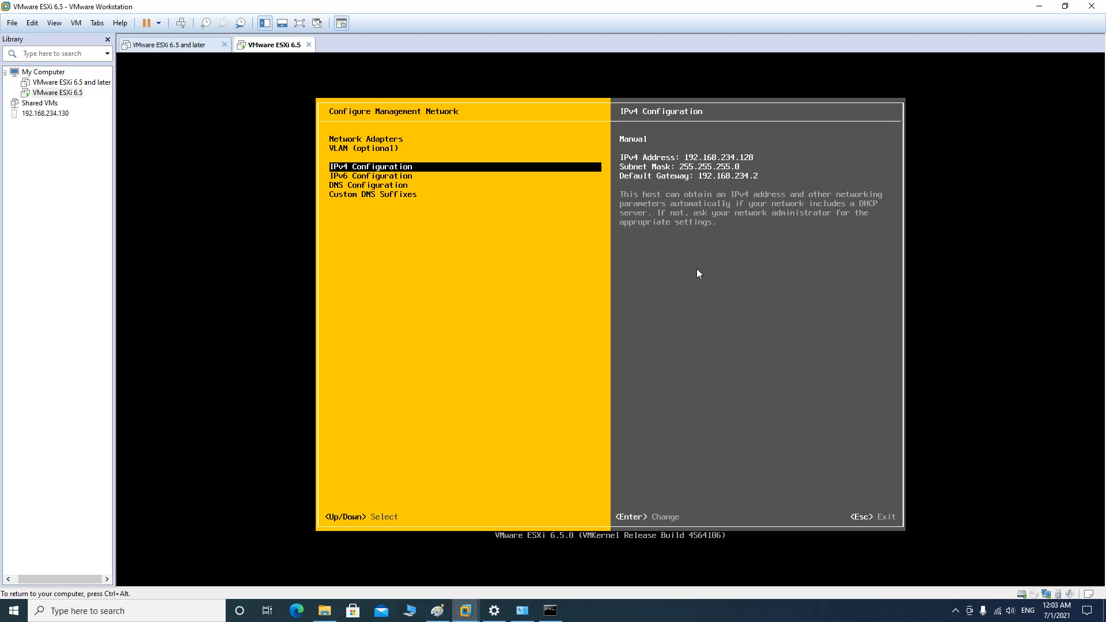
{"action": "key", "text": "Escape"}
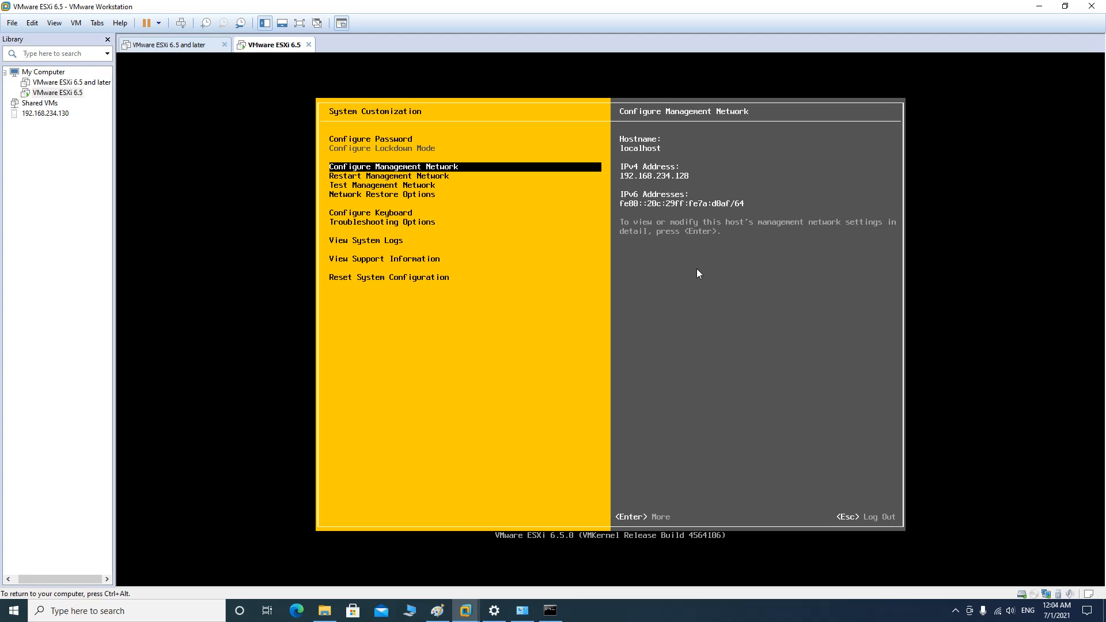
{"action": "key", "text": "ctrl+alt"}
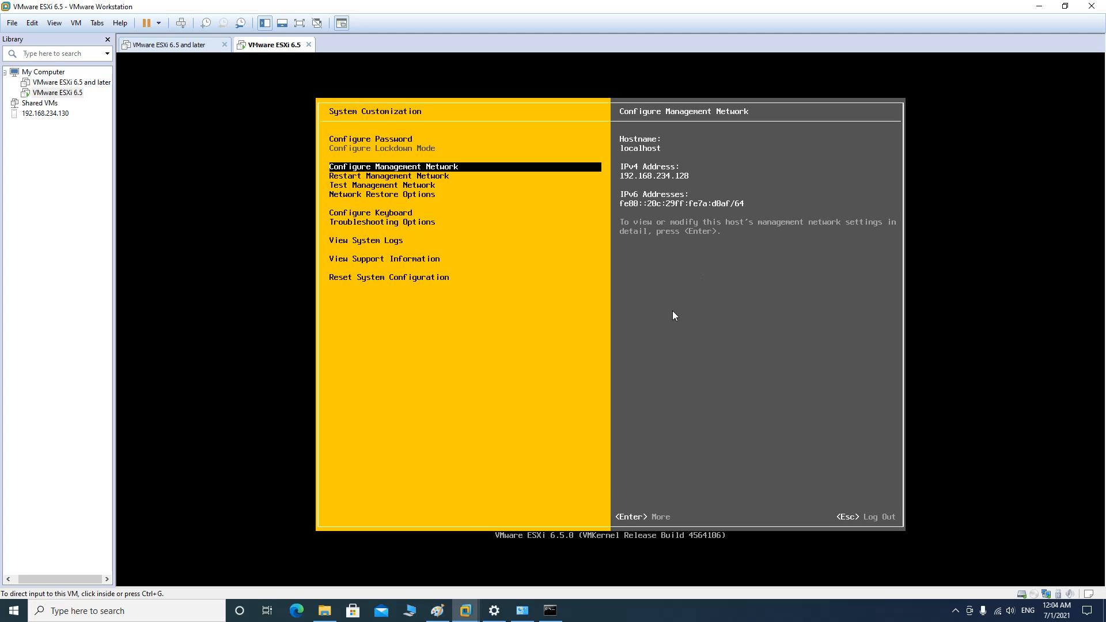
Ping 192.168.234.128 from Command Prompt, getting 4 of 4 replies, then minimize the window
{"action": "left_click", "coordinate": [550, 611]}
{"action": "scroll", "coordinate": [806, 406], "scroll_direction": "down", "scroll_amount": 10}
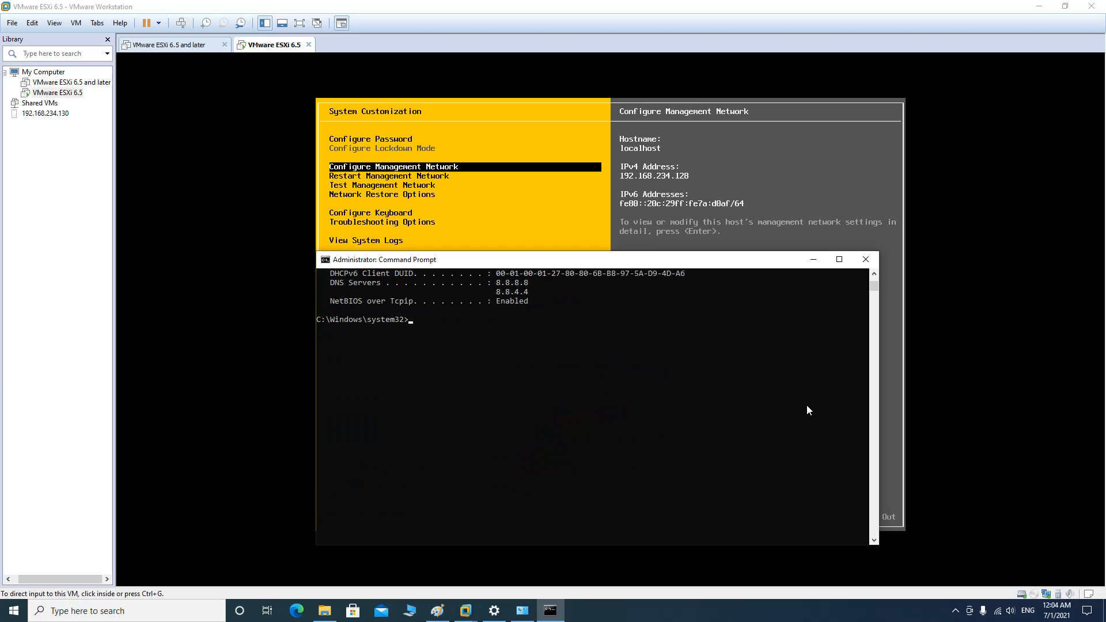
{"action": "left_click", "coordinate": [636, 414]}
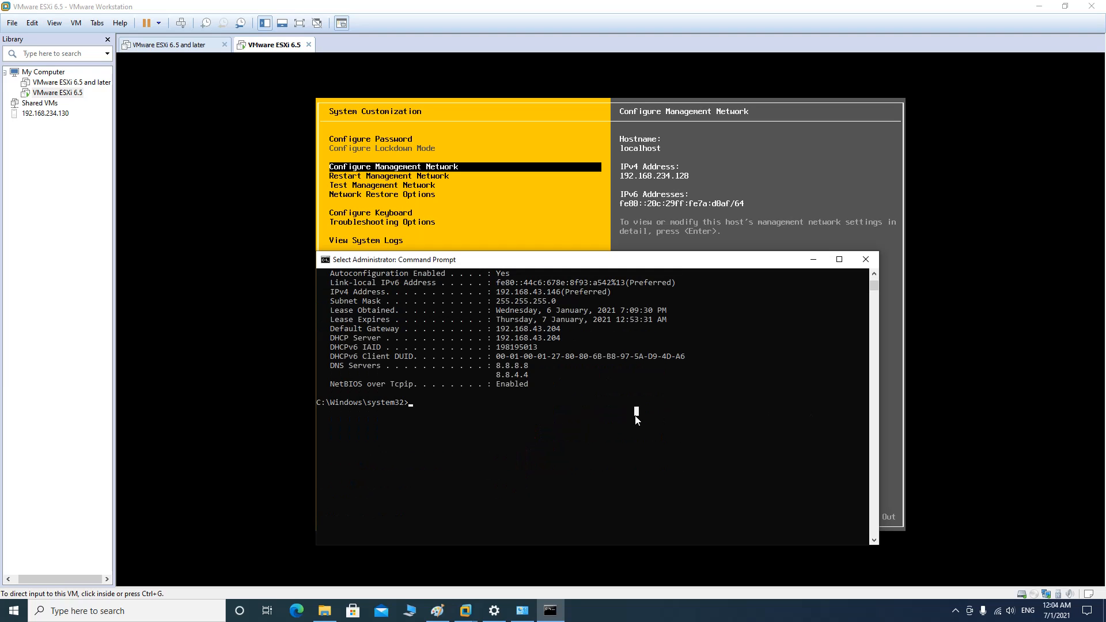
{"action": "type", "text": "ping 192"}
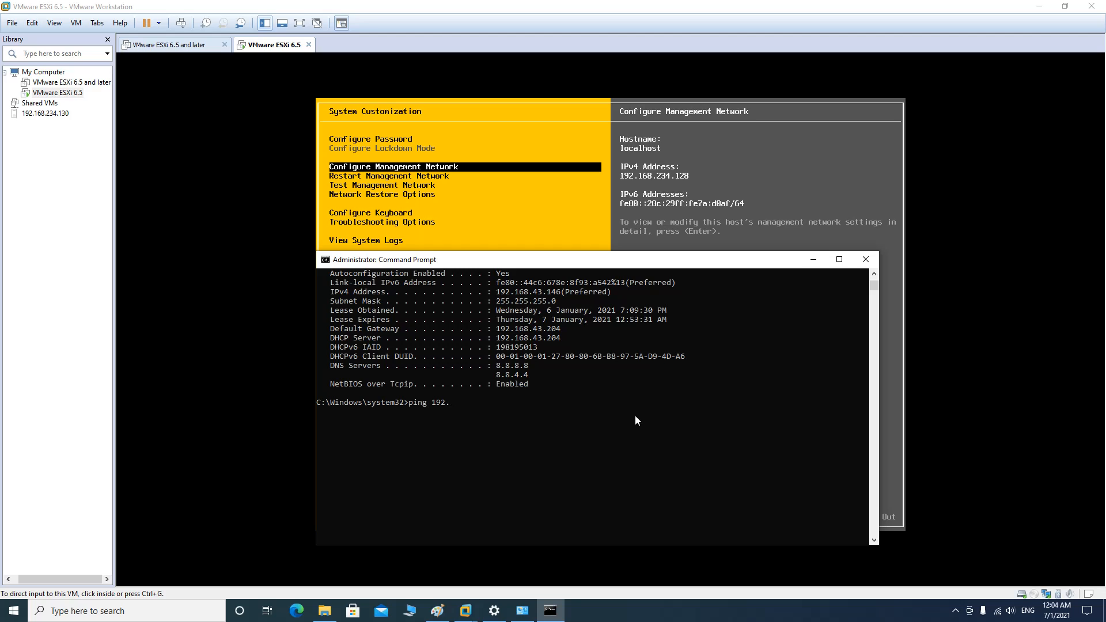
{"action": "type", "text": ".168.234.128"}
{"action": "key", "text": "Return"}
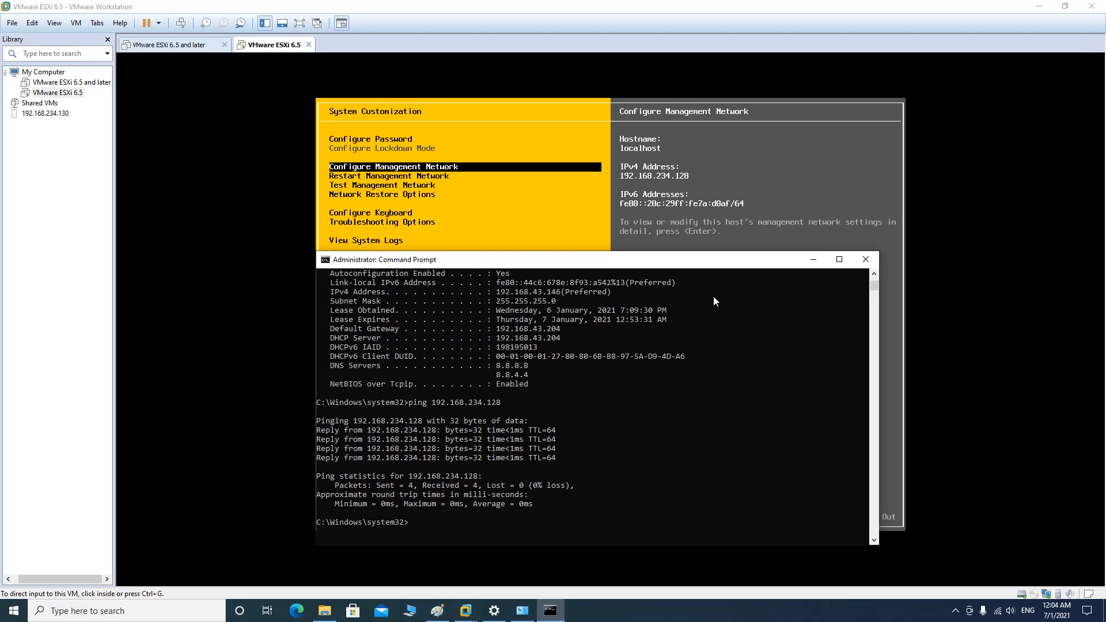
{"action": "left_click", "coordinate": [814, 259]}
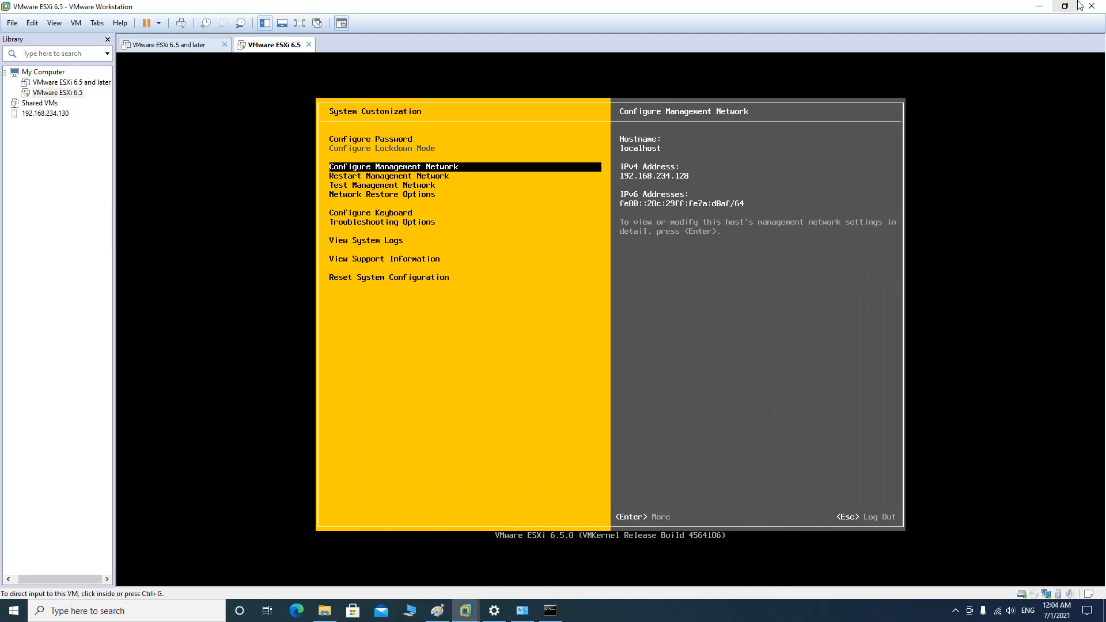
Minimize VMware Workstation, Network Connections and Settings, then launch Google Chrome from the desktop
{"action": "left_click", "coordinate": [1047, 6]}
{"action": "left_click", "coordinate": [1038, 7]}
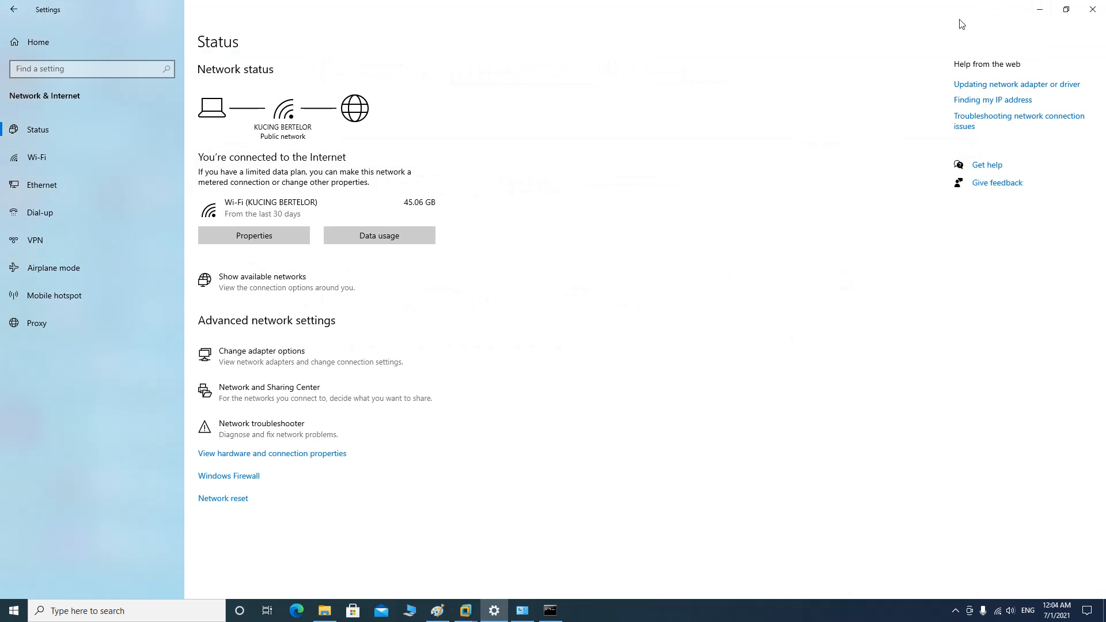
{"action": "left_click", "coordinate": [1036, 9]}
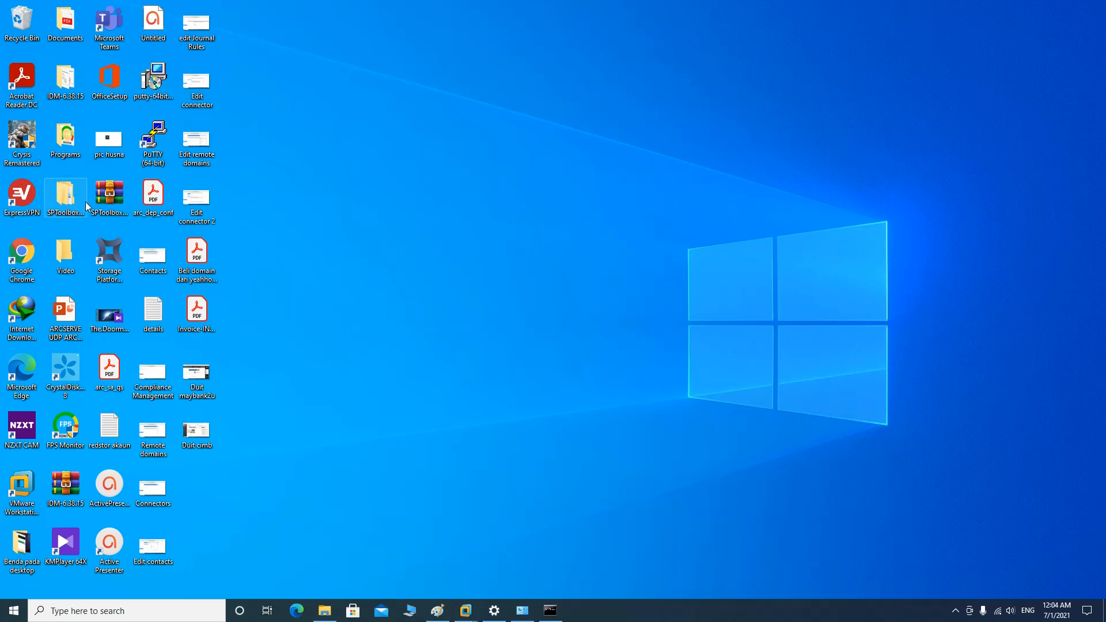
{"action": "double_click", "coordinate": [24, 255]}
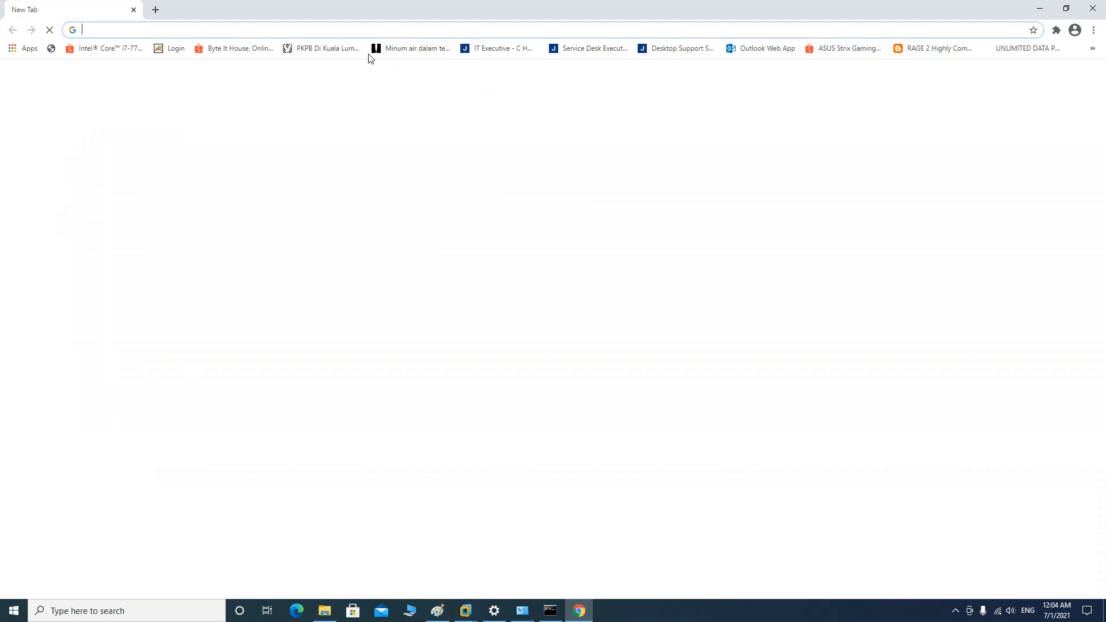
Browse to 192.168.234.128 and proceed past the certificate privacy warning to the ESXi login page
{"action": "left_click", "coordinate": [355, 30]}
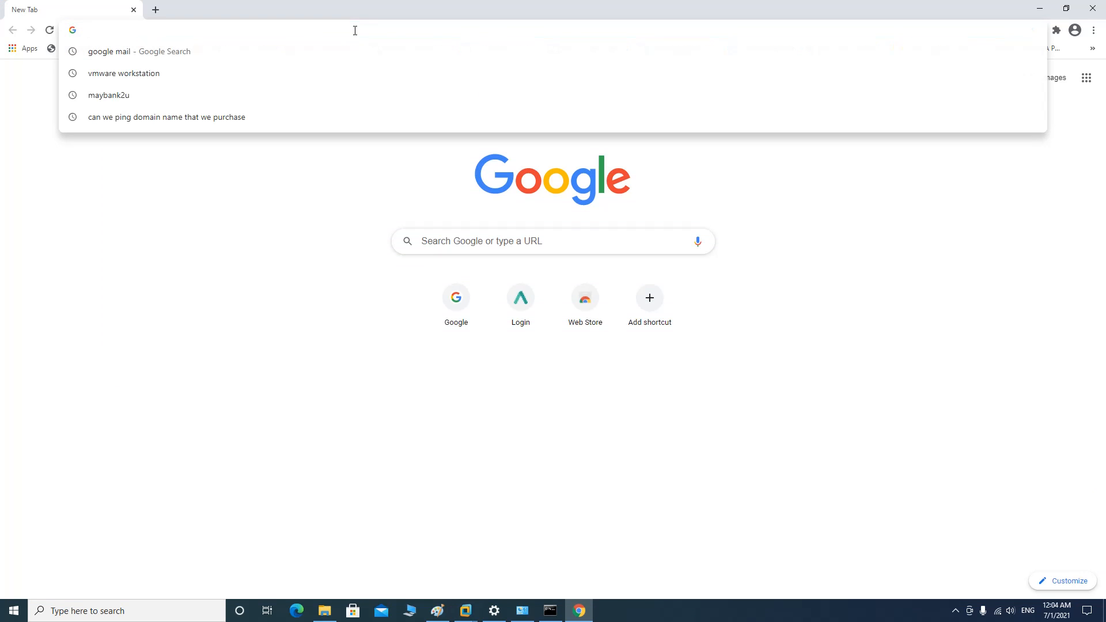
{"action": "type", "text": "192"}
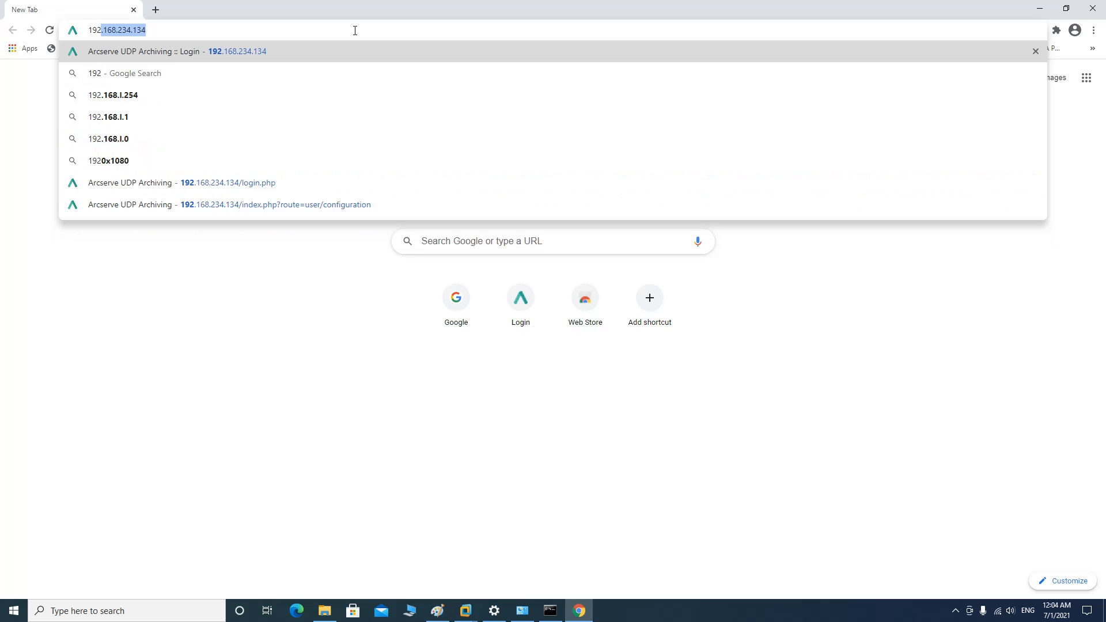
{"action": "type", "text": ".168."}
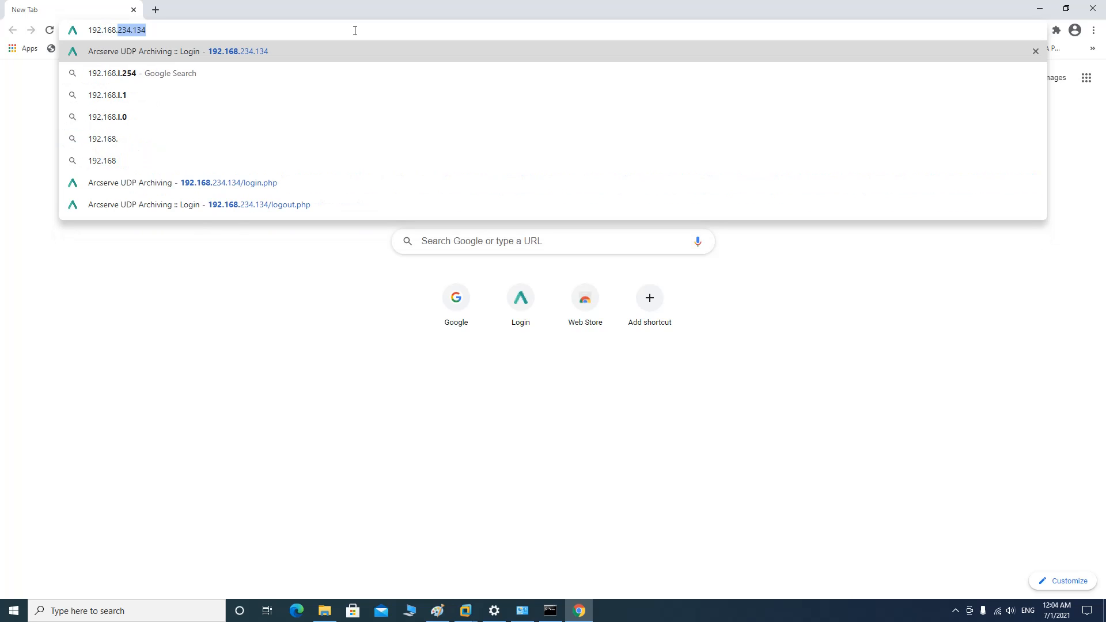
{"action": "type", "text": "234.128"}
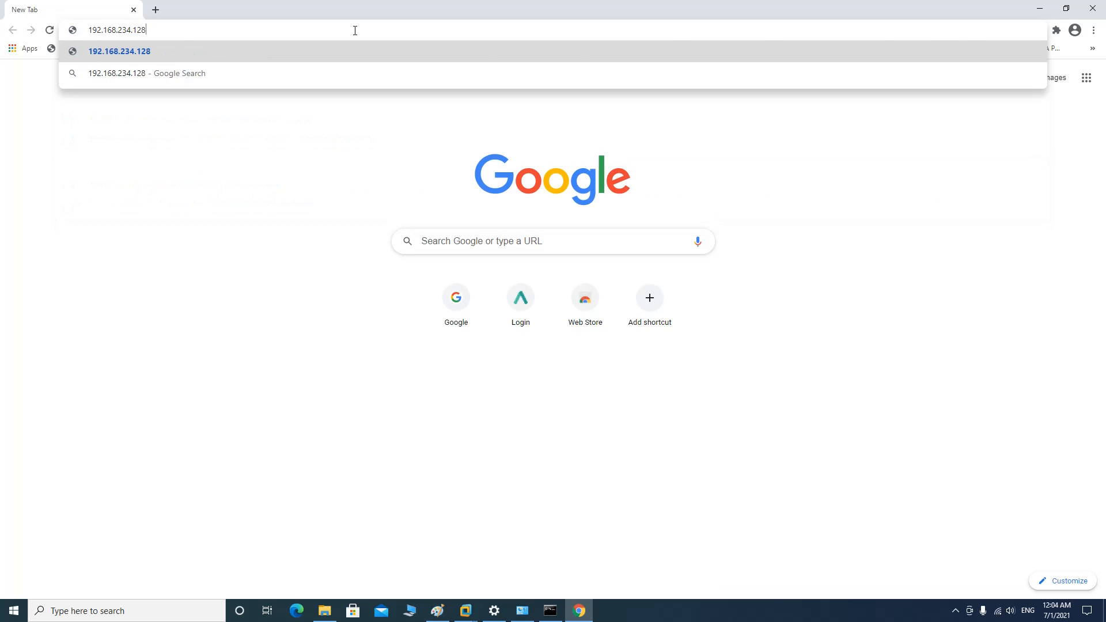
{"action": "key", "text": "Return"}
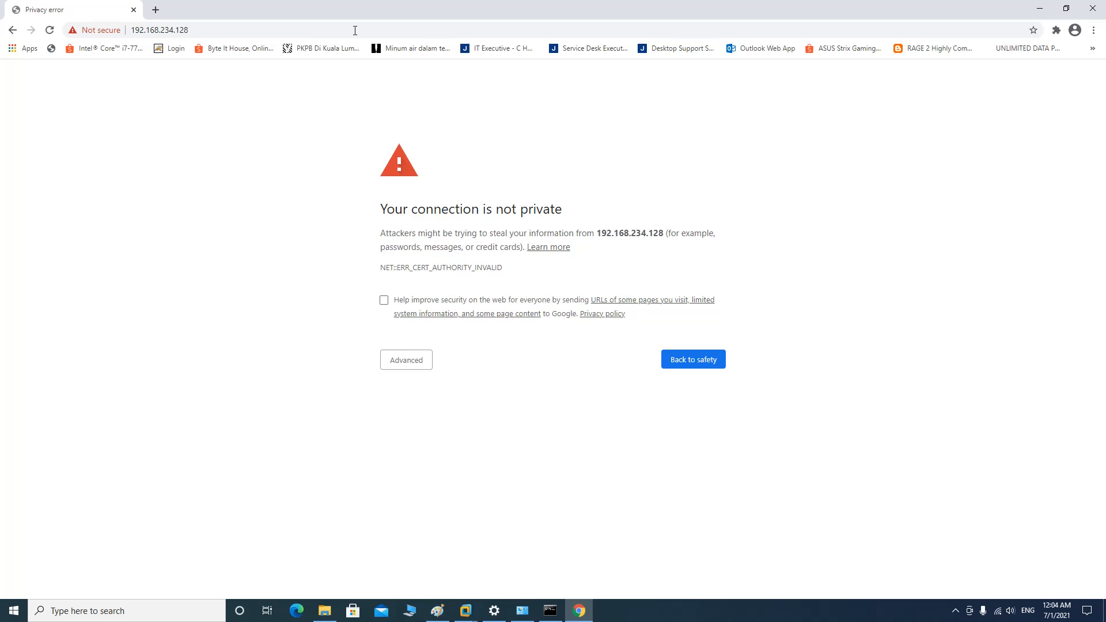
{"action": "left_click", "coordinate": [422, 367]}
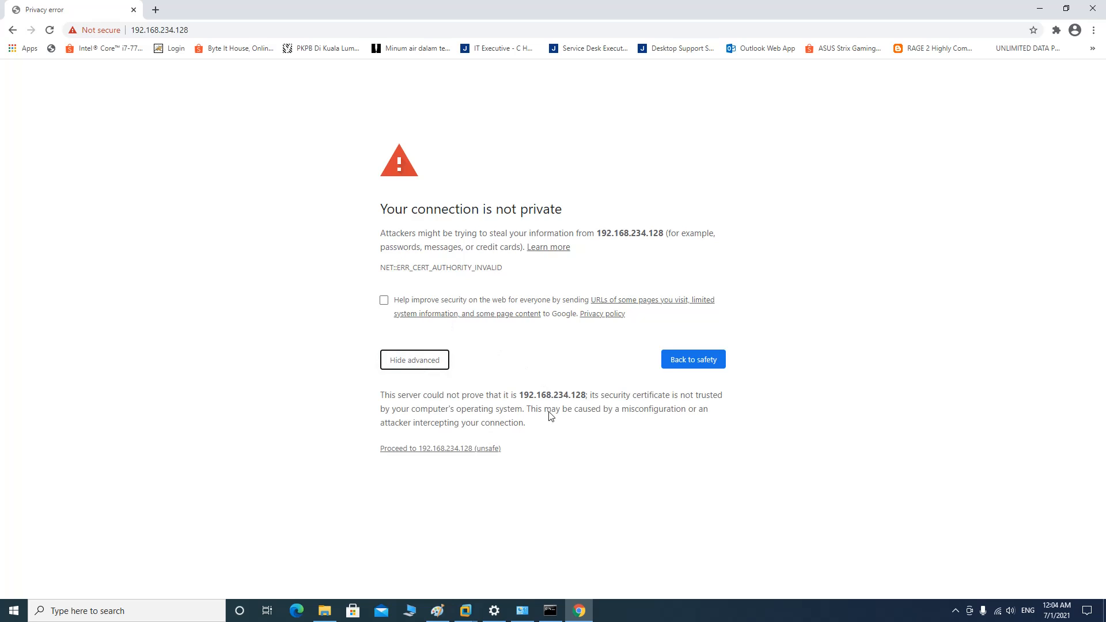
{"action": "left_click", "coordinate": [435, 449]}
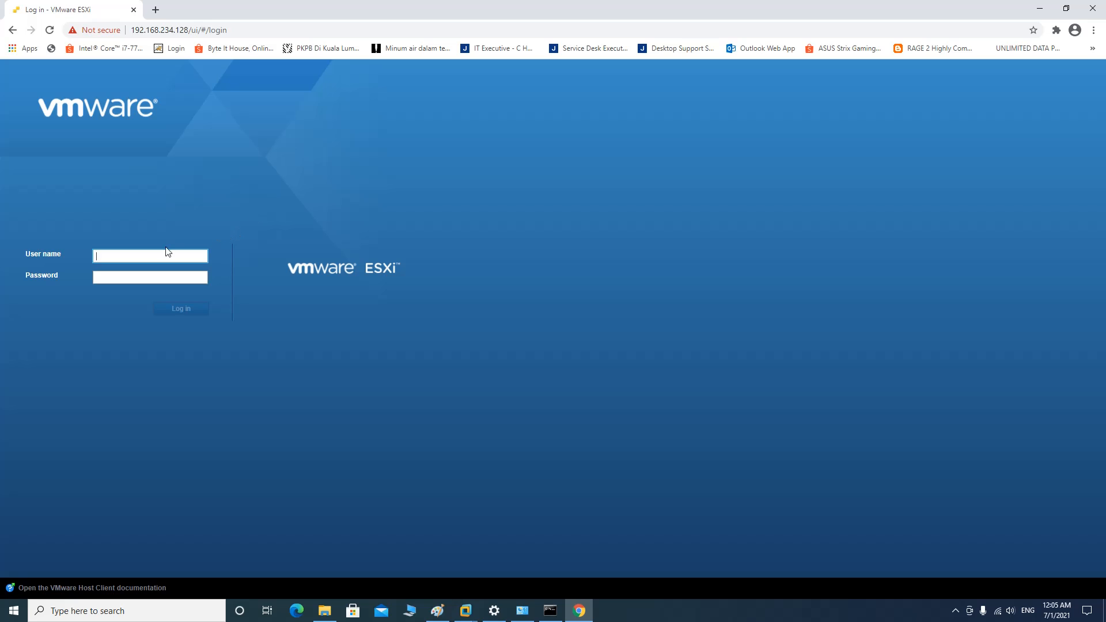
Log in to the ESXi Host Client as root with the account password
{"action": "left_click", "coordinate": [133, 258]}
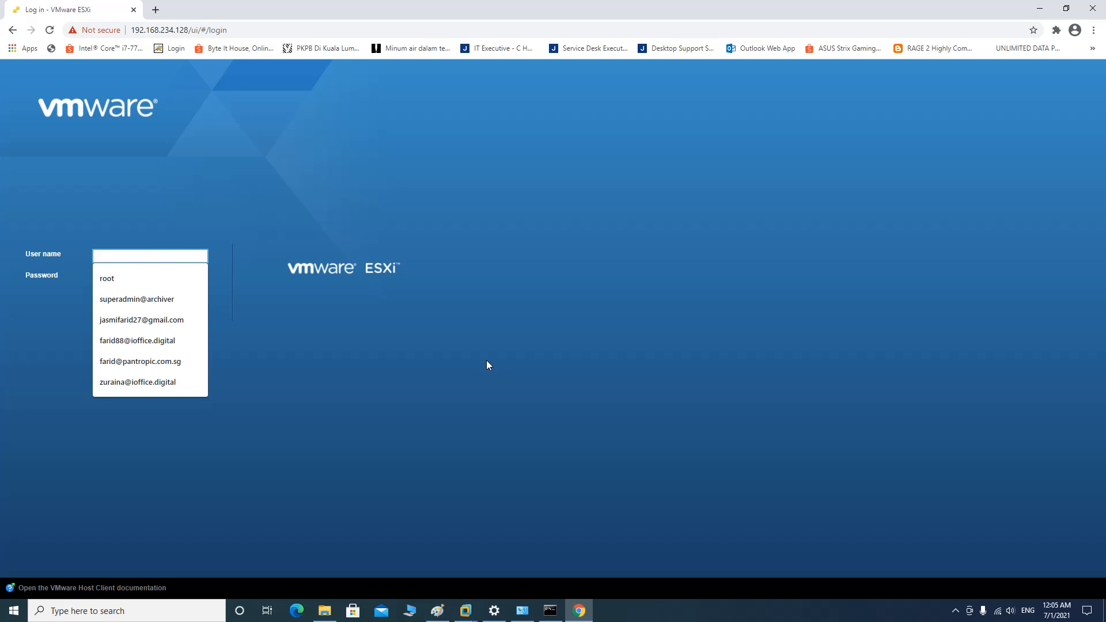
{"action": "type", "text": "root"}
{"action": "key", "text": "Tab"}
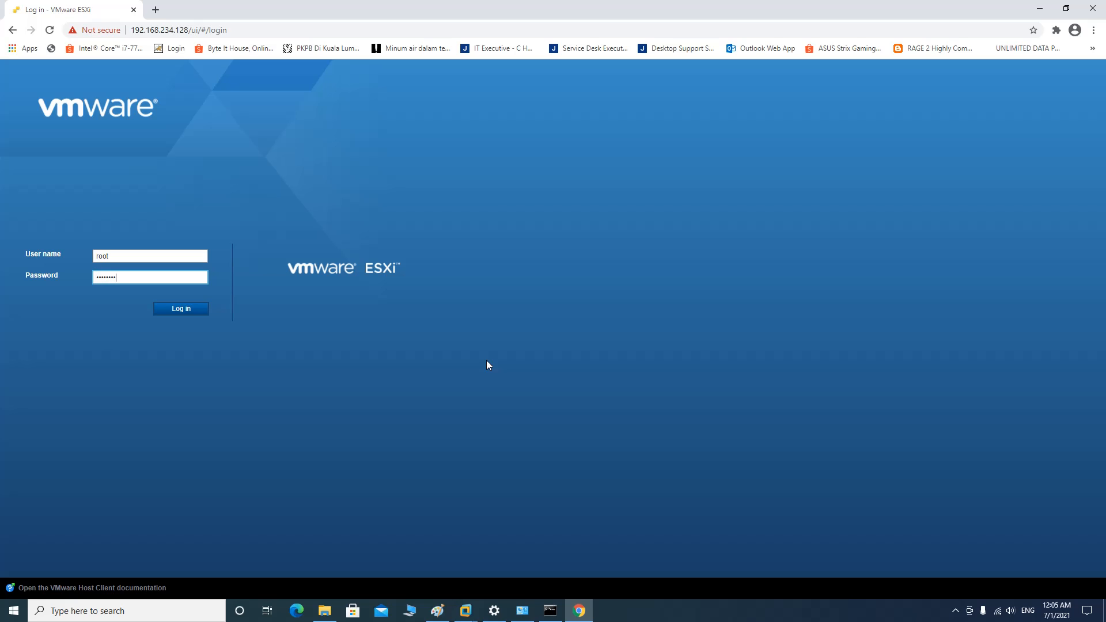
{"action": "key", "text": "Return"}
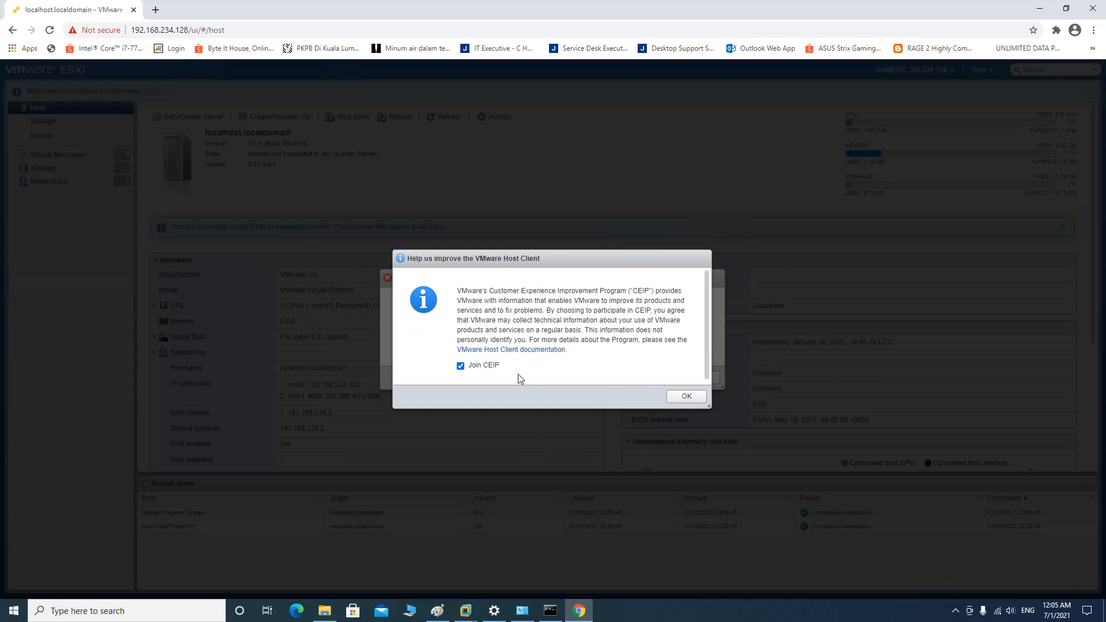
Decline joining CEIP and dismiss the unhandled exception error to reach the host dashboard
{"action": "left_click", "coordinate": [461, 366]}
{"action": "left_click", "coordinate": [686, 396]}
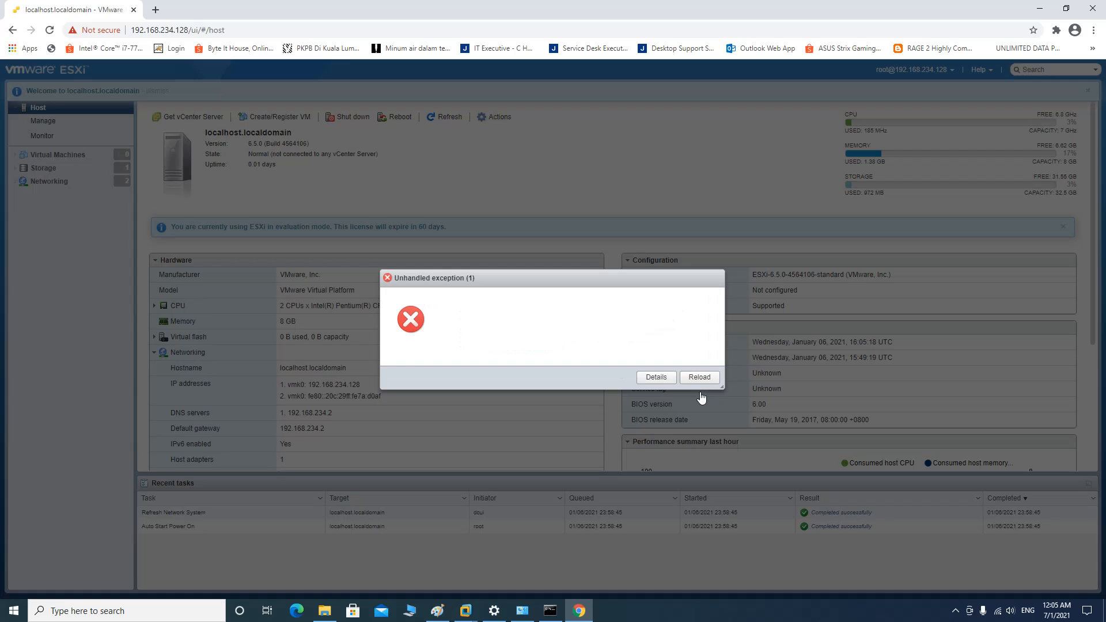
{"action": "left_click", "coordinate": [656, 392]}
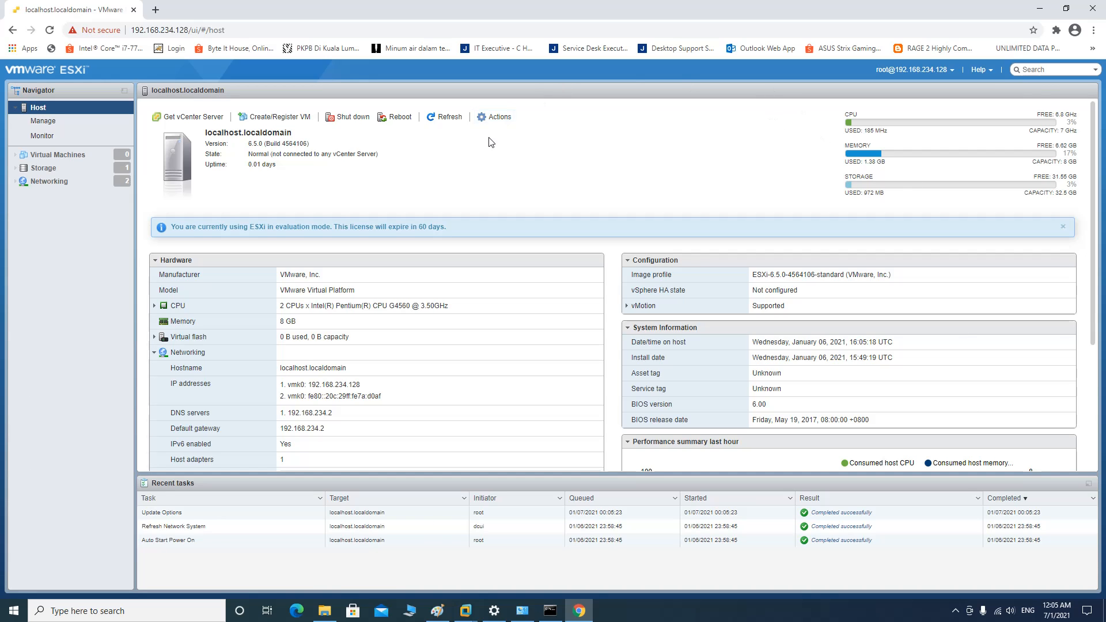
{"action": "left_click", "coordinate": [954, 612]}
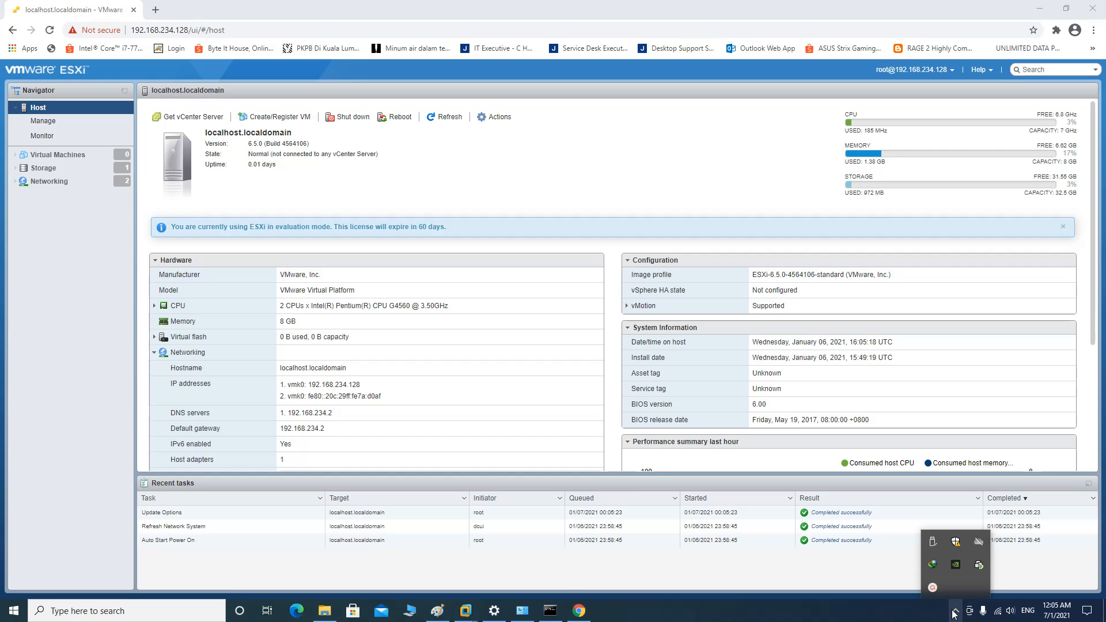
{"action": "left_click", "coordinate": [933, 586]}
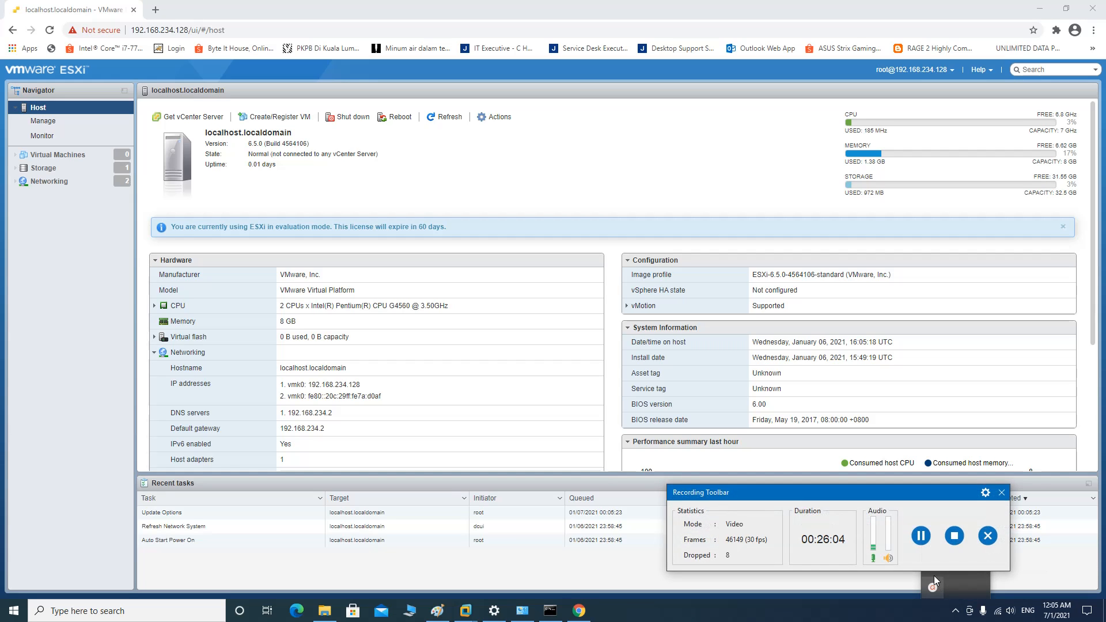